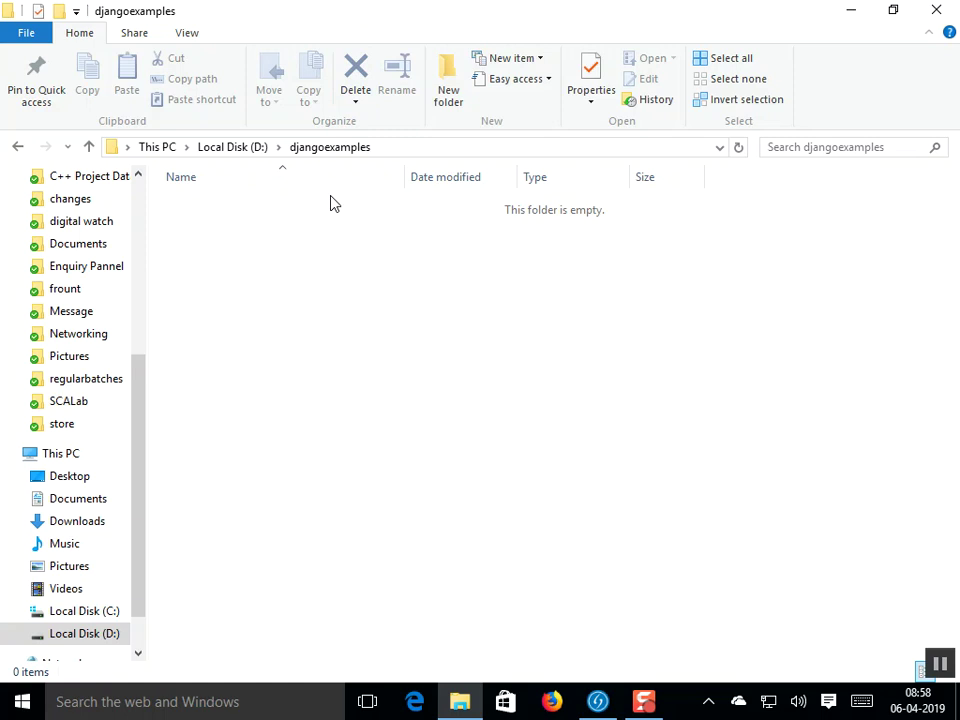
Step: Create a new folder named myfirstproject inside the djangoexamples folder
{"action": "right_click", "coordinate": [355, 310]}
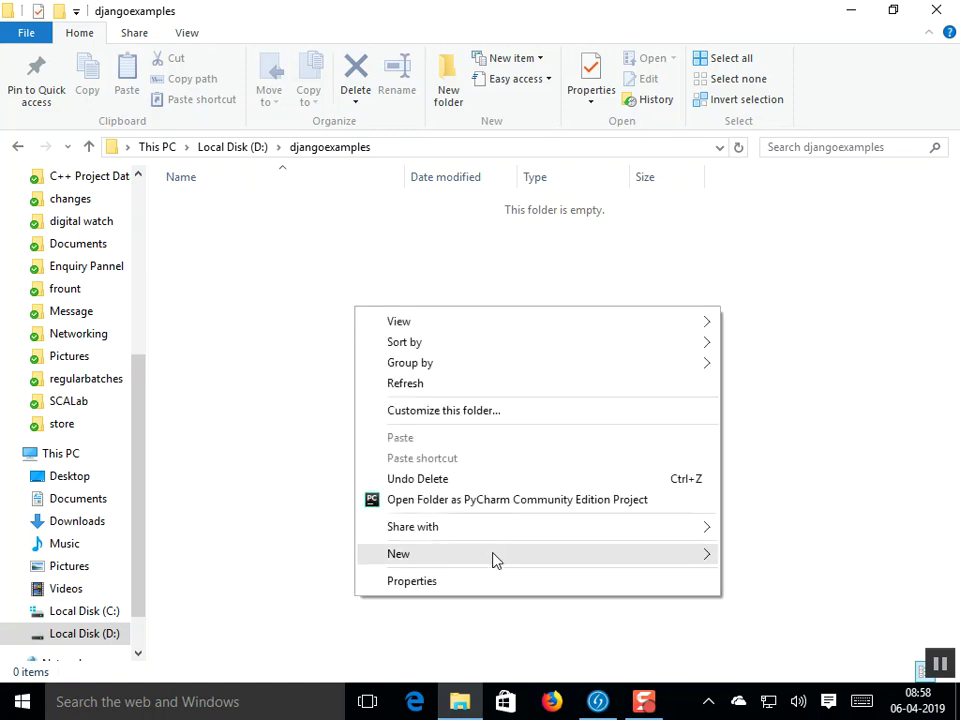
{"action": "mouse_move", "coordinate": [459, 559]}
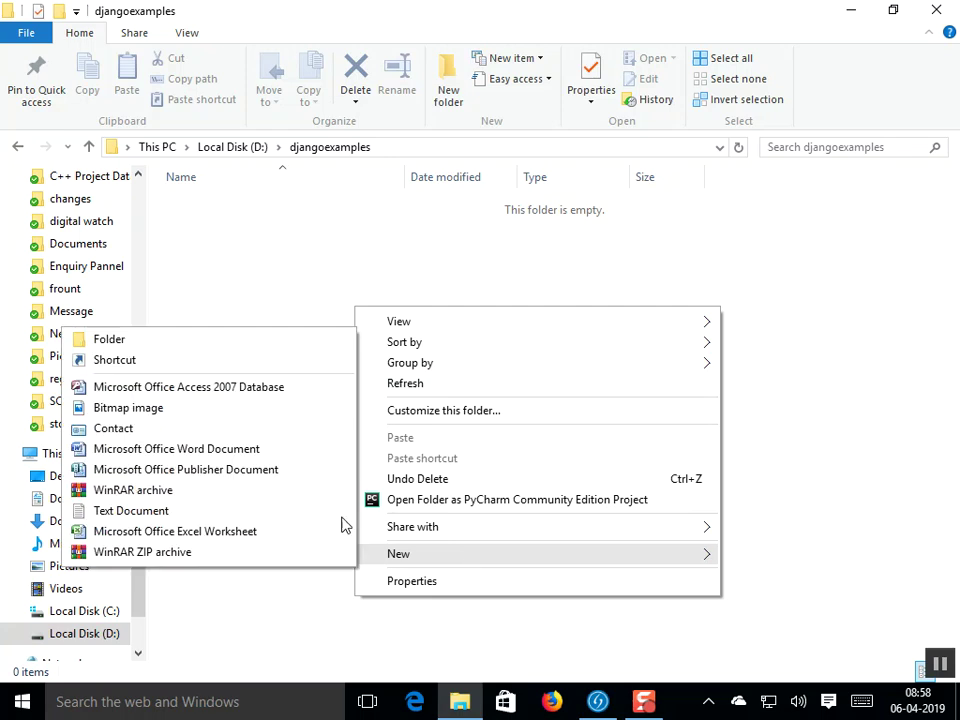
{"action": "left_click", "coordinate": [106, 344]}
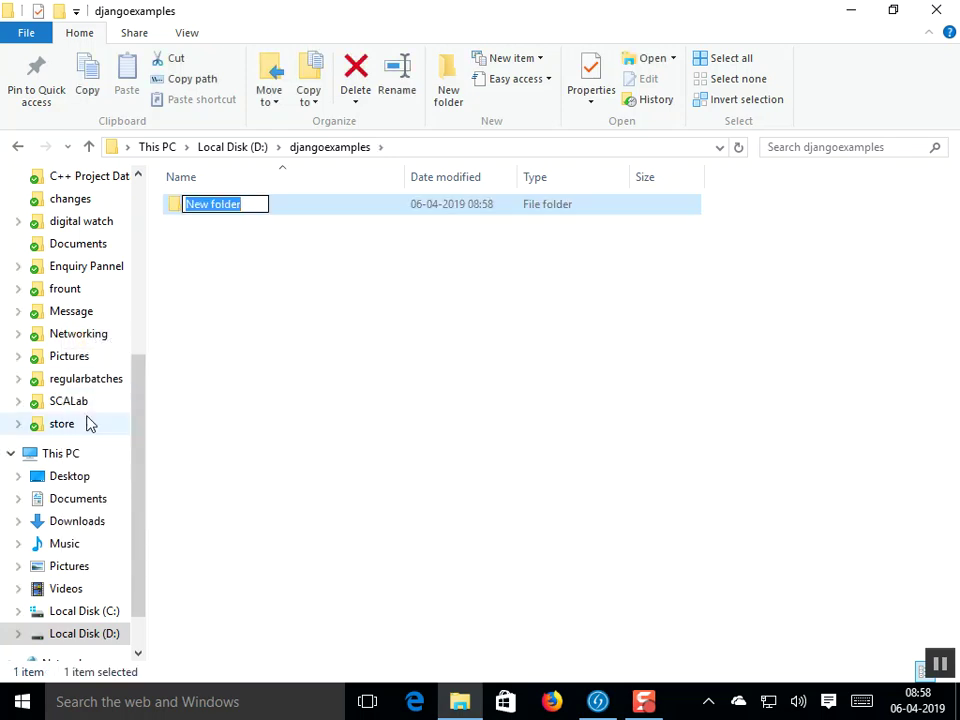
{"action": "type", "text": "myfir"}
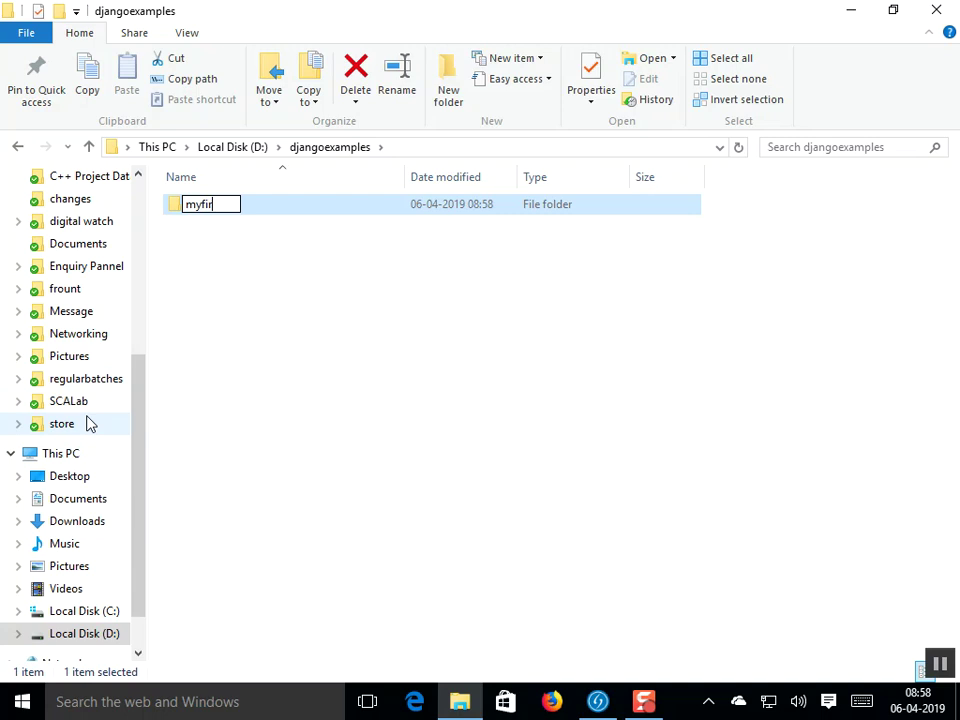
{"action": "type", "text": "syproject"}
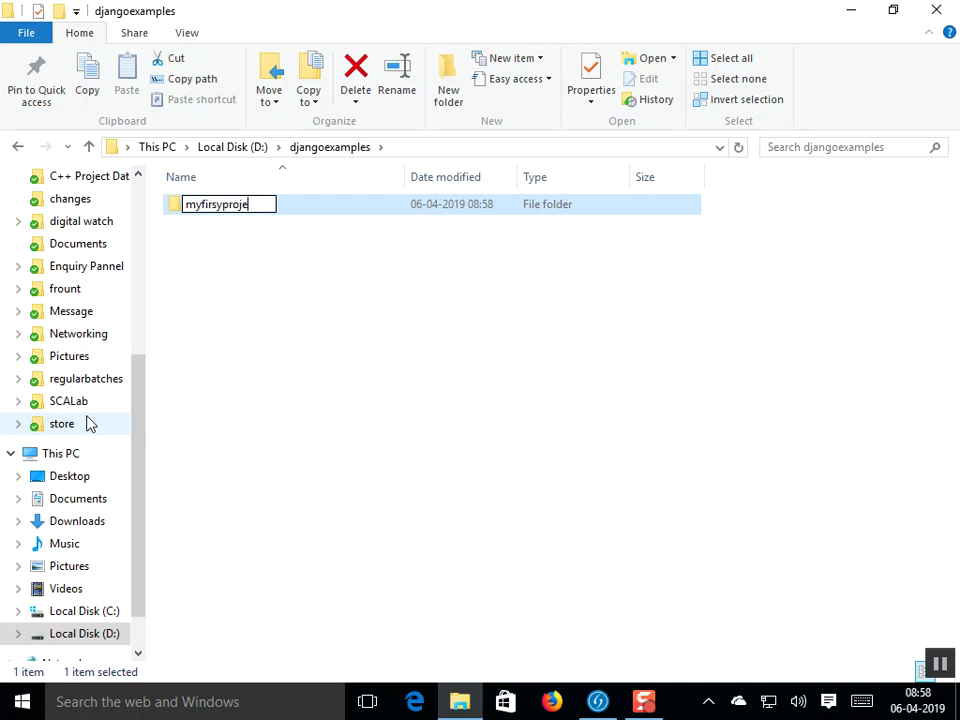
{"action": "left_click", "coordinate": [222, 204]}
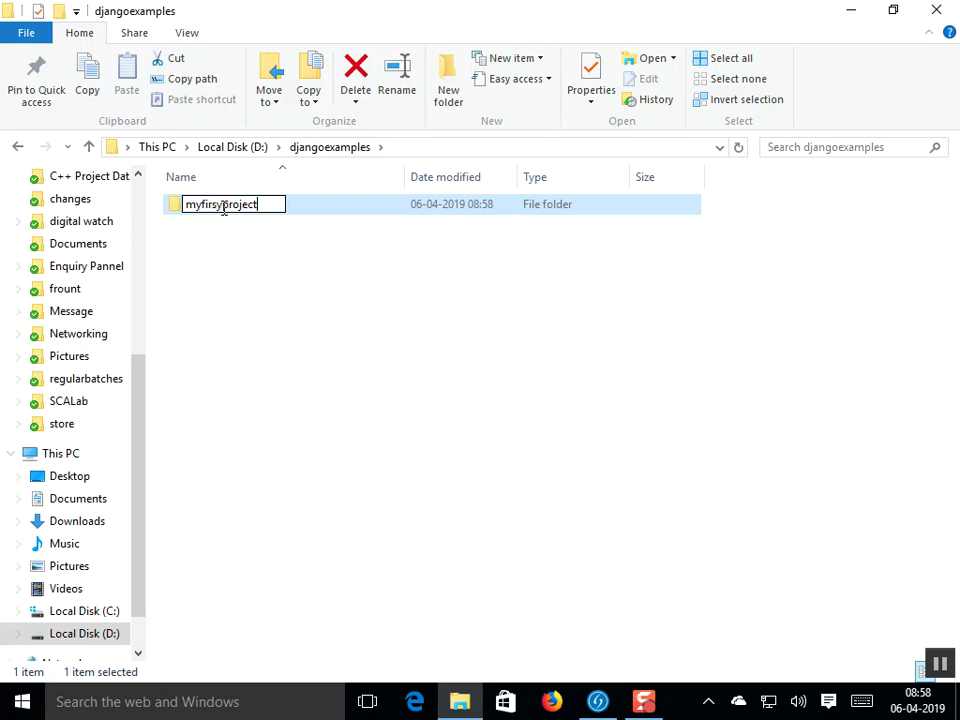
{"action": "key", "text": "BackSpace"}
{"action": "type", "text": "t"}
{"action": "left_click", "coordinate": [347, 418]}
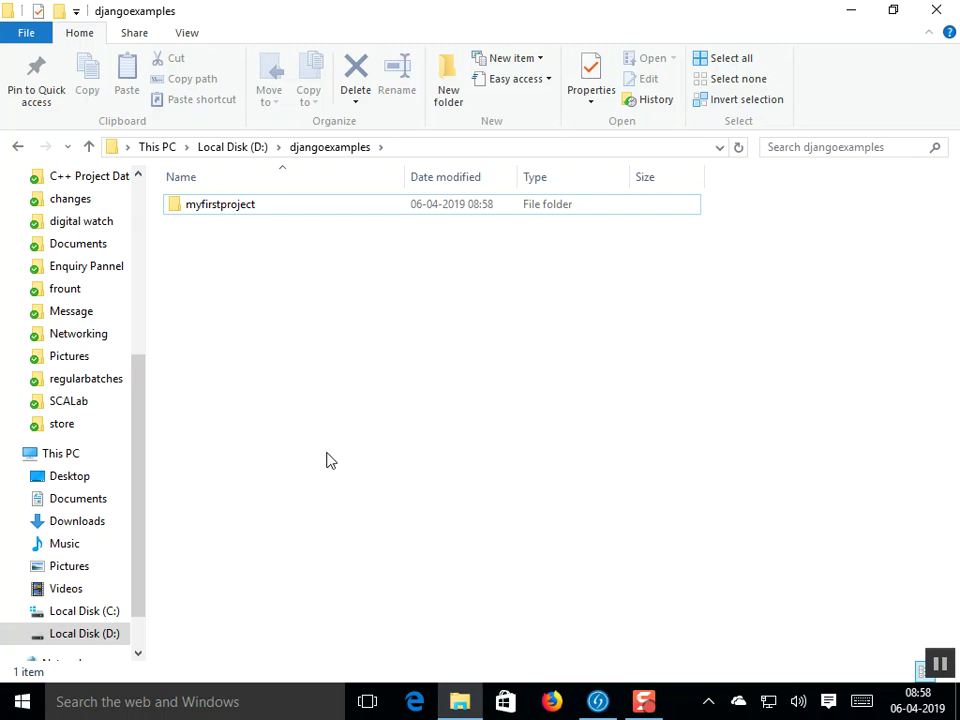
Step: Search Windows for cmd and open Command Prompt as administrator
{"action": "left_click", "coordinate": [124, 702]}
{"action": "type", "text": "cnd"}
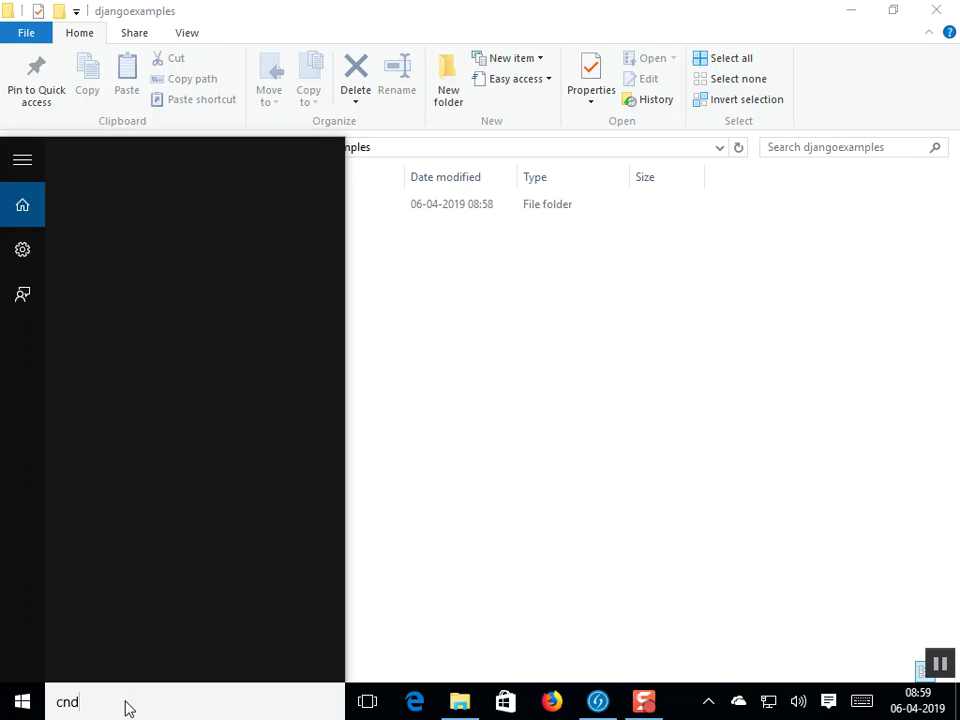
{"action": "key", "text": "BackSpace"}
{"action": "key", "text": "BackSpace"}
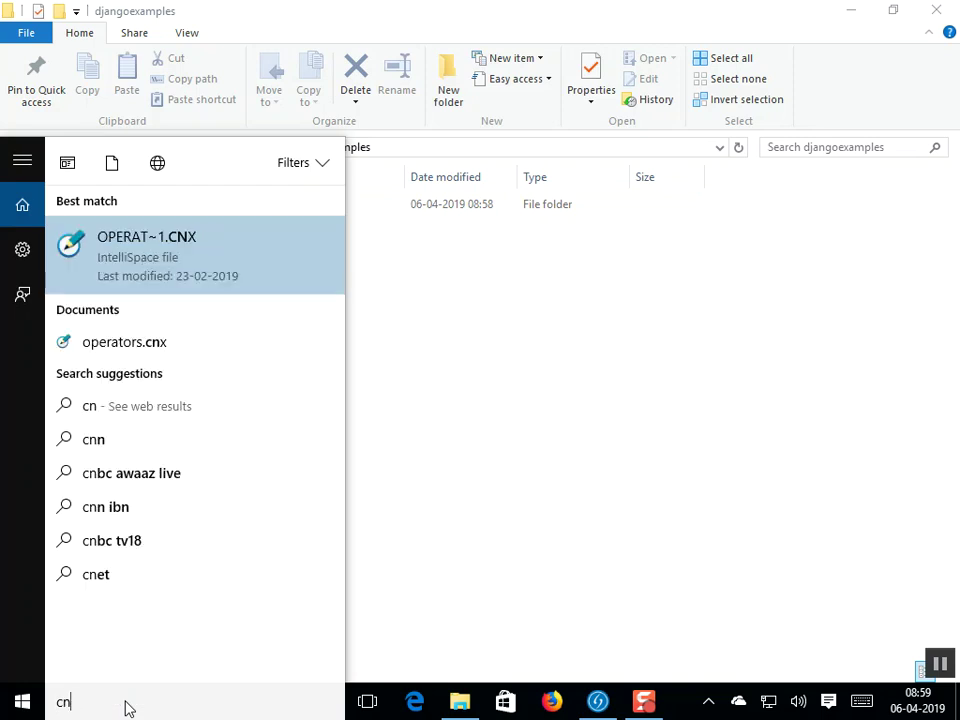
{"action": "type", "text": "md"}
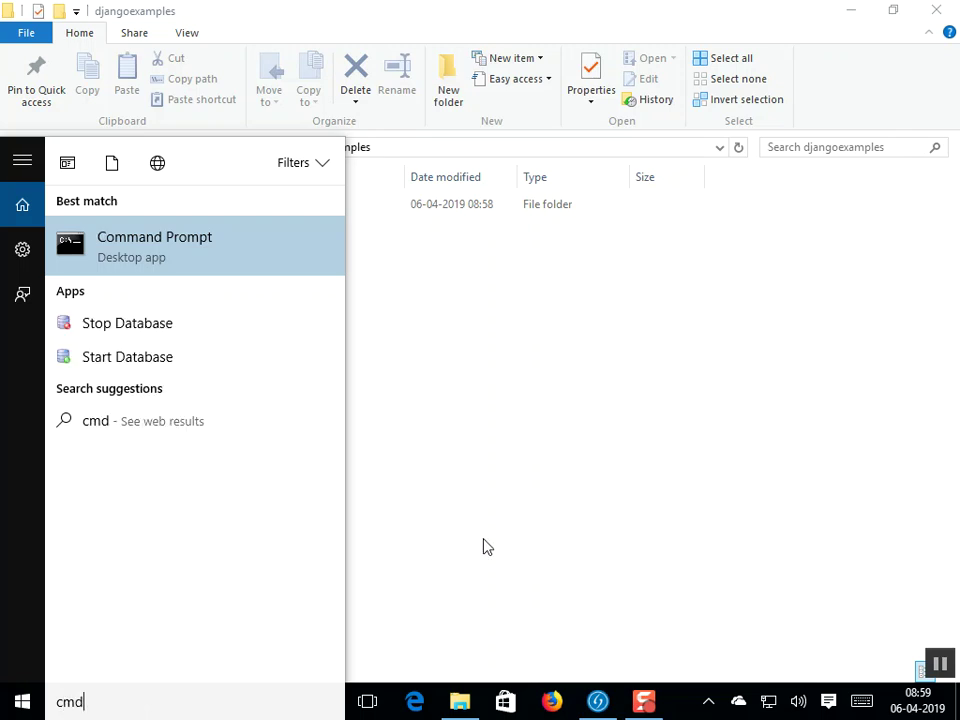
{"action": "right_click", "coordinate": [203, 250]}
{"action": "left_click", "coordinate": [188, 270]}
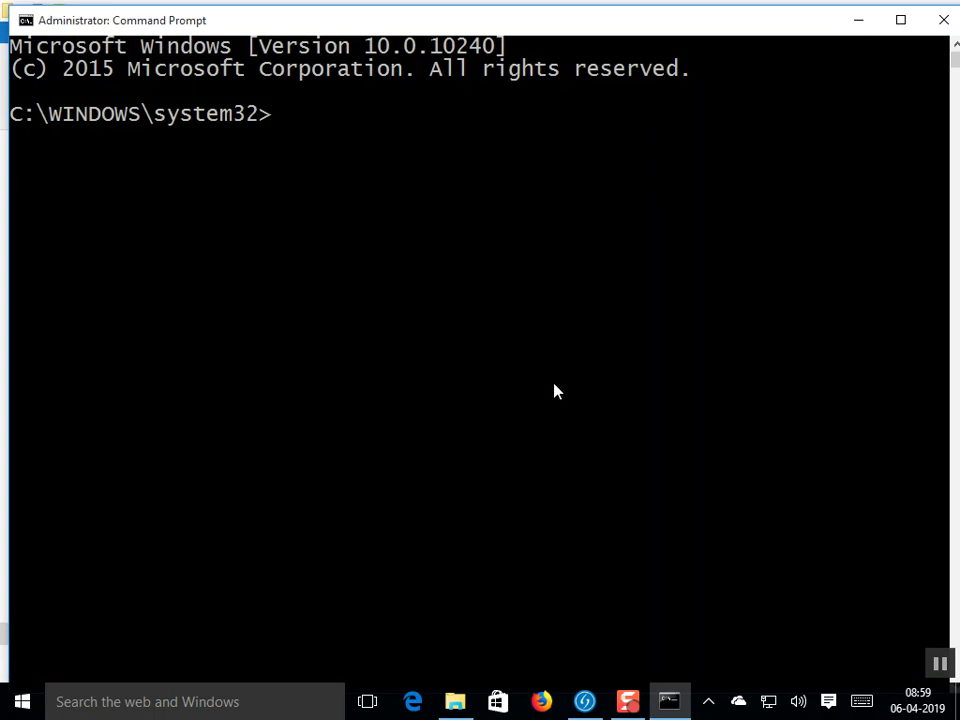
Step: Switch to the D: drive and change the working directory to djangoexamples\myfirstproject
{"action": "type", "text": "d:"}
{"action": "key", "text": "Return"}
{"action": "type", "text": "cd Djangoexamples"}
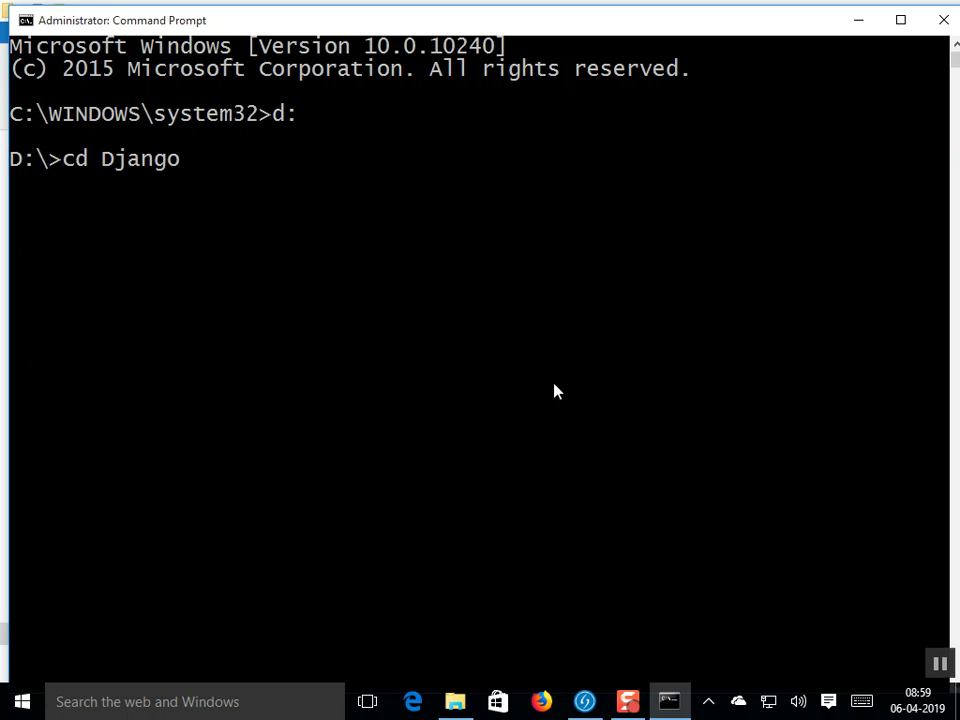
{"action": "key", "text": "Tab"}
{"action": "key", "text": "Return"}
{"action": "type", "text": "cd myfirstproject"}
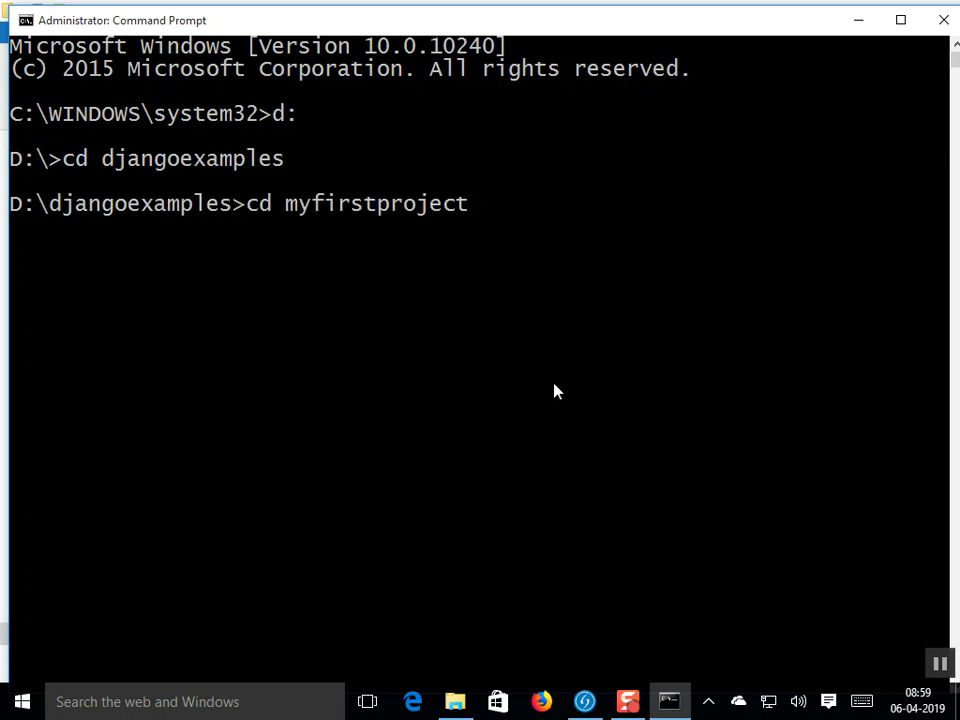
{"action": "key", "text": "Return"}
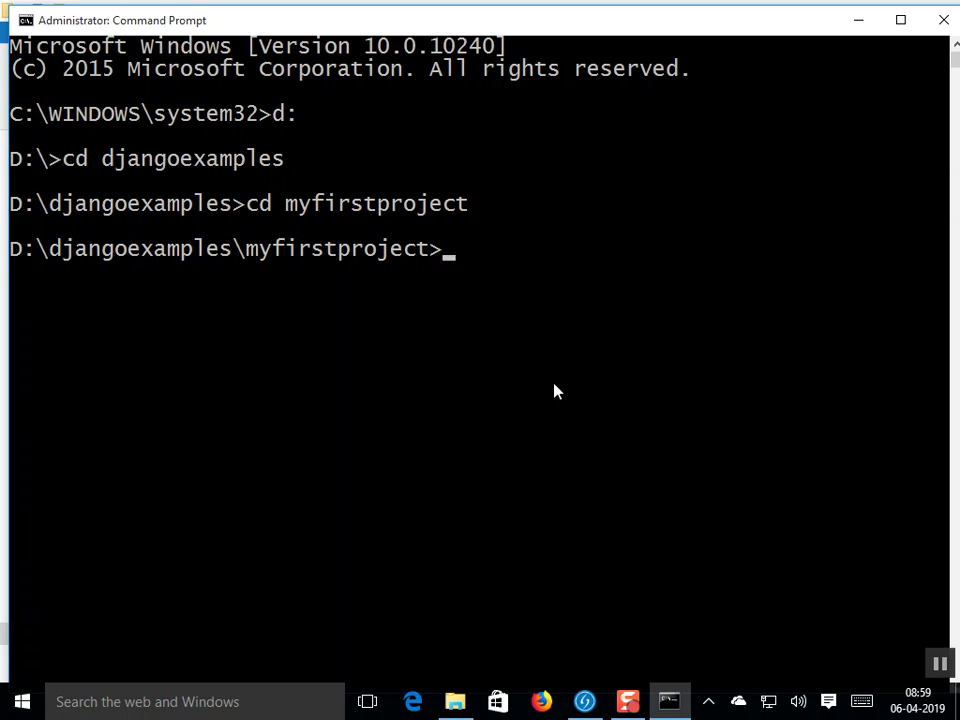
Step: Install the virtualenv package with pip install virtualenv
{"action": "type", "text": "pip insta"}
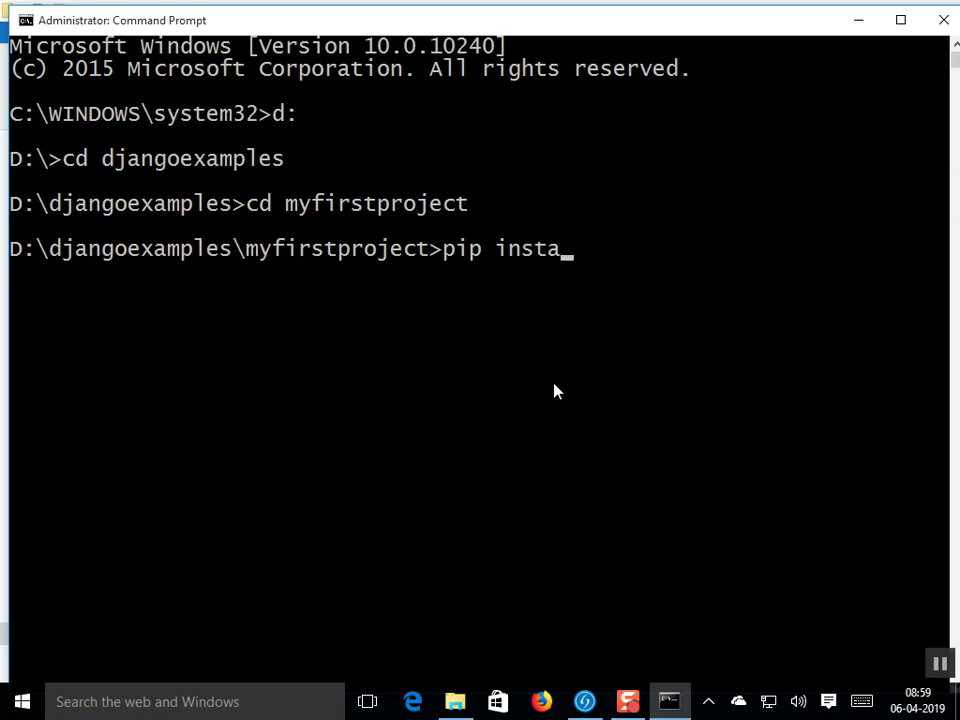
{"action": "type", "text": "ll vire"}
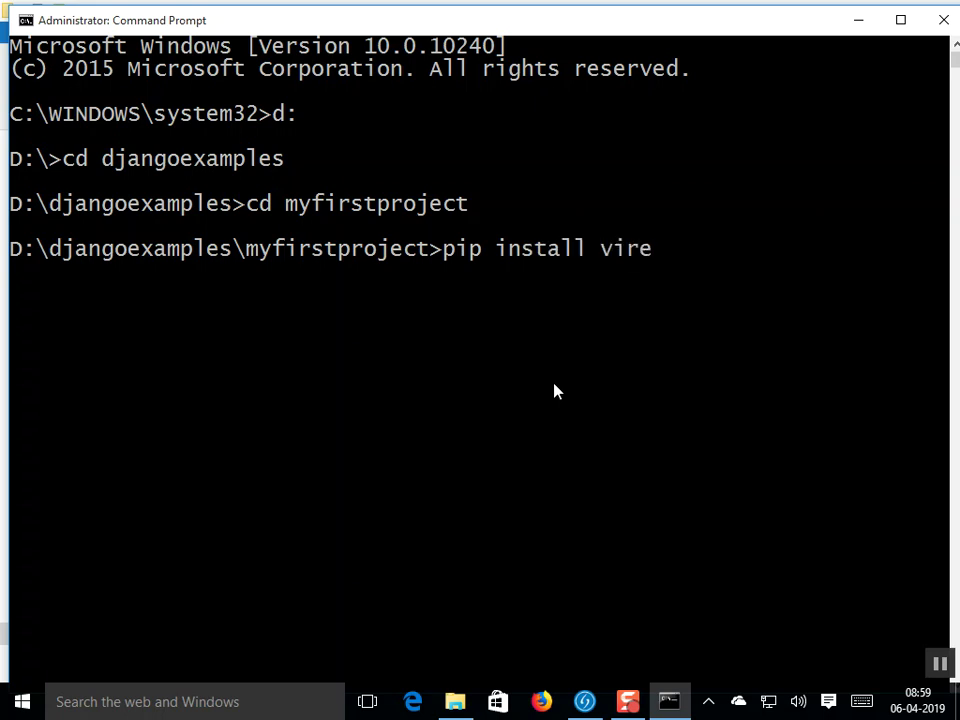
{"action": "key", "text": "BackSpace"}
{"action": "type", "text": "tualenv"}
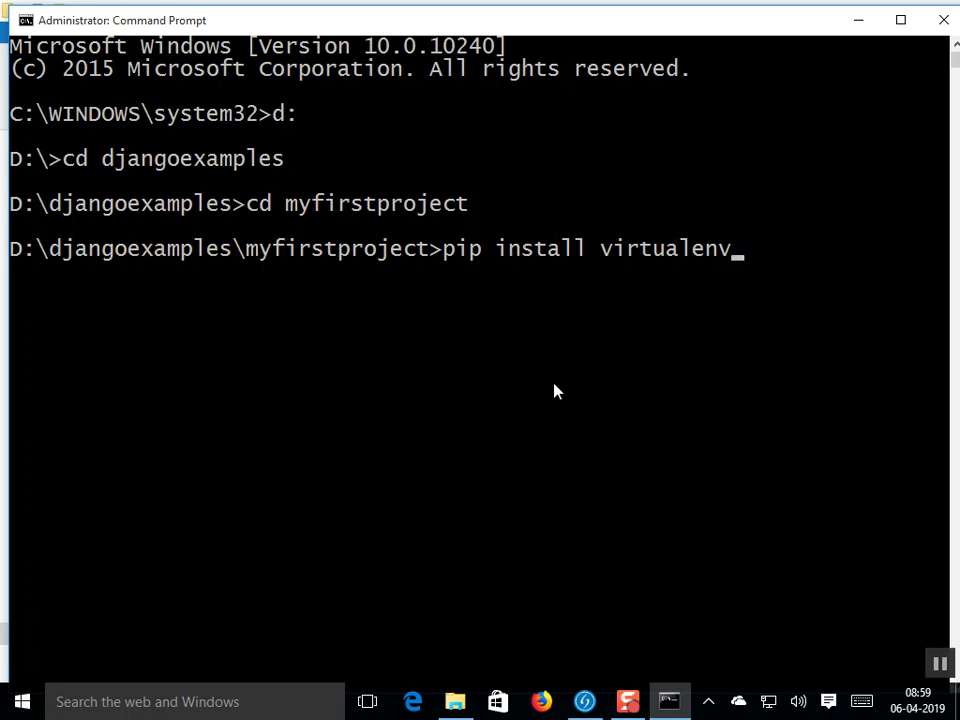
{"action": "key", "text": "Return"}
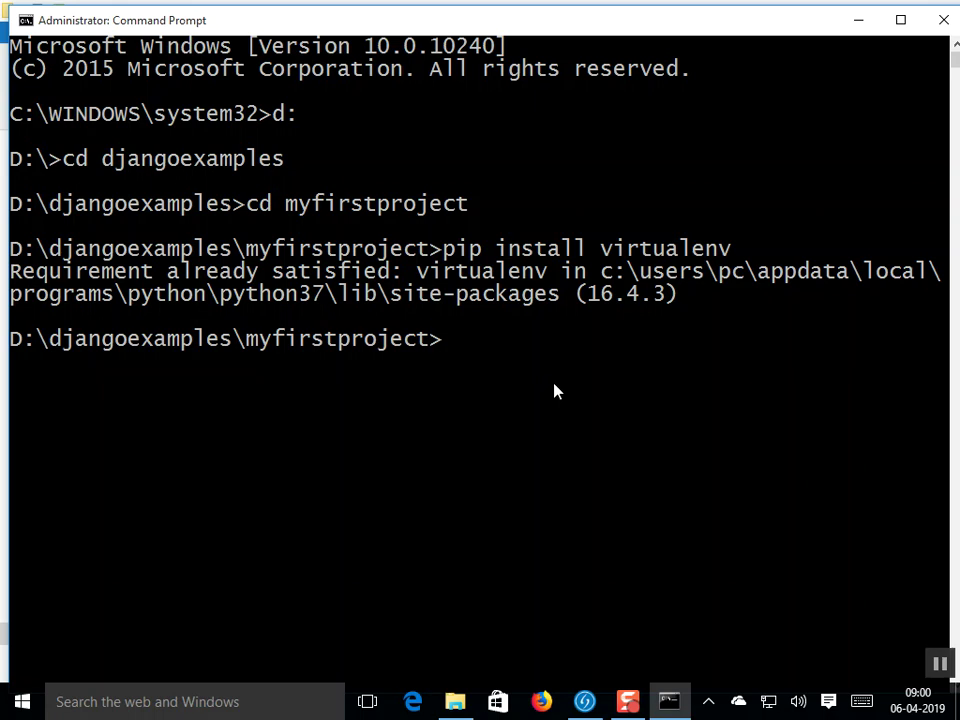
Step: Create a virtual environment named myenv in the project folder with the virtualenv command
{"action": "type", "text": "virtualenv "}
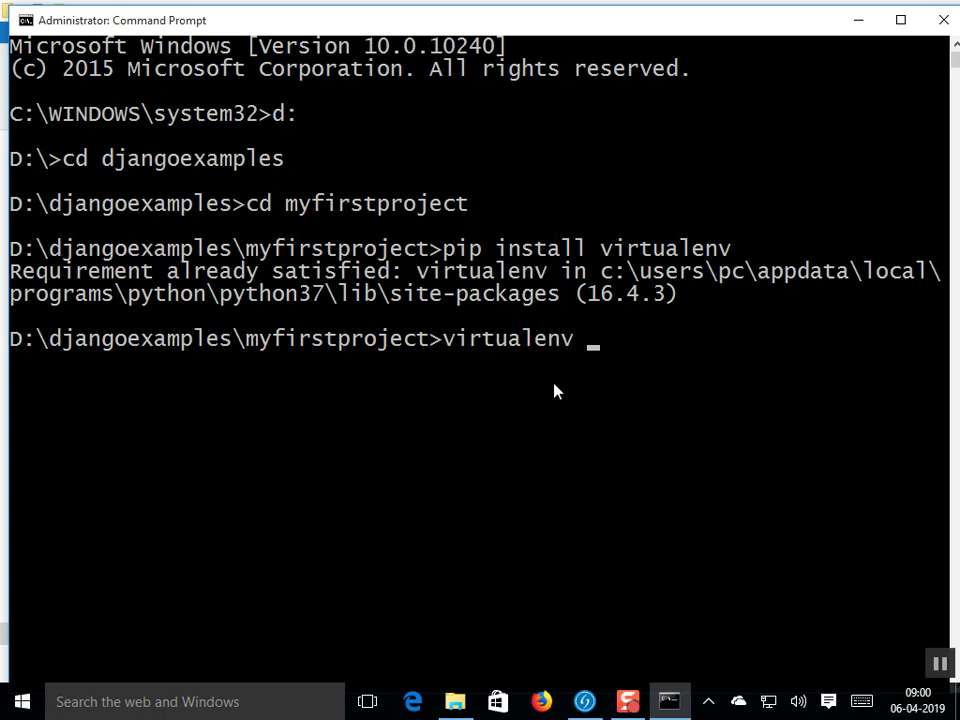
{"action": "type", "text": "myenv"}
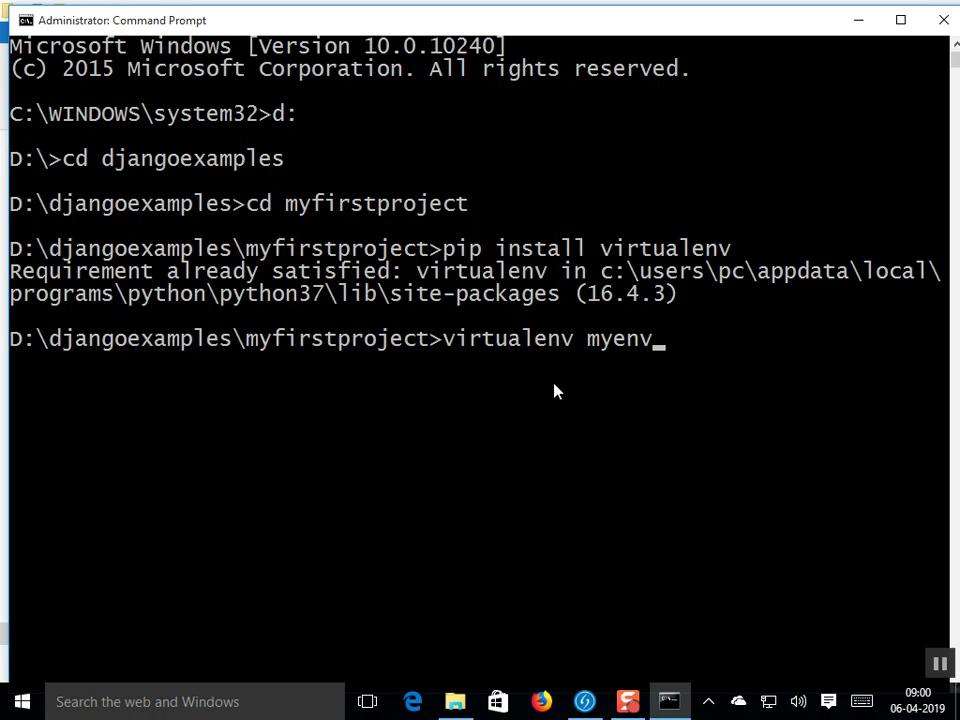
{"action": "key", "text": "Return"}
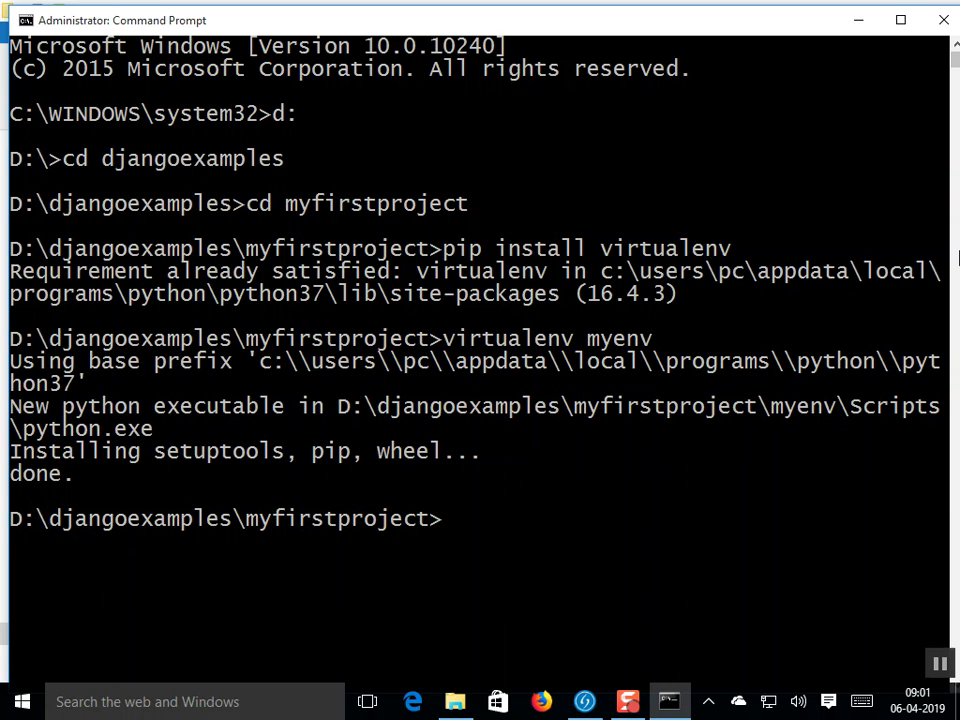
Step: Switch to File Explorer and examine the contents of myenv and its Scripts folder inside myfirstproject, including the python application
{"action": "left_click", "coordinate": [858, 20]}
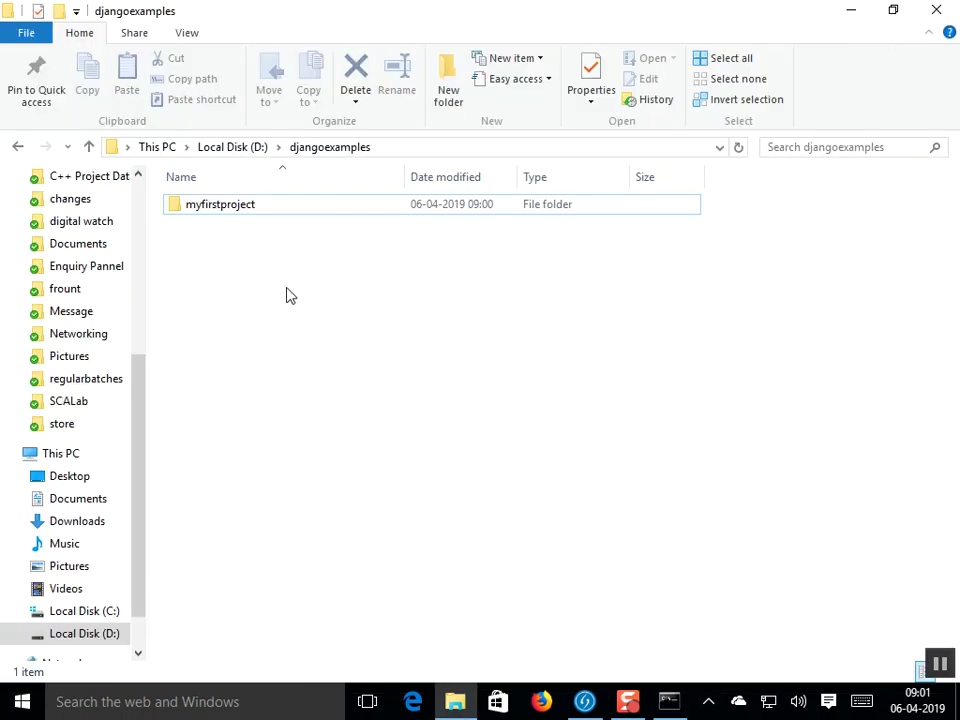
{"action": "double_click", "coordinate": [227, 210]}
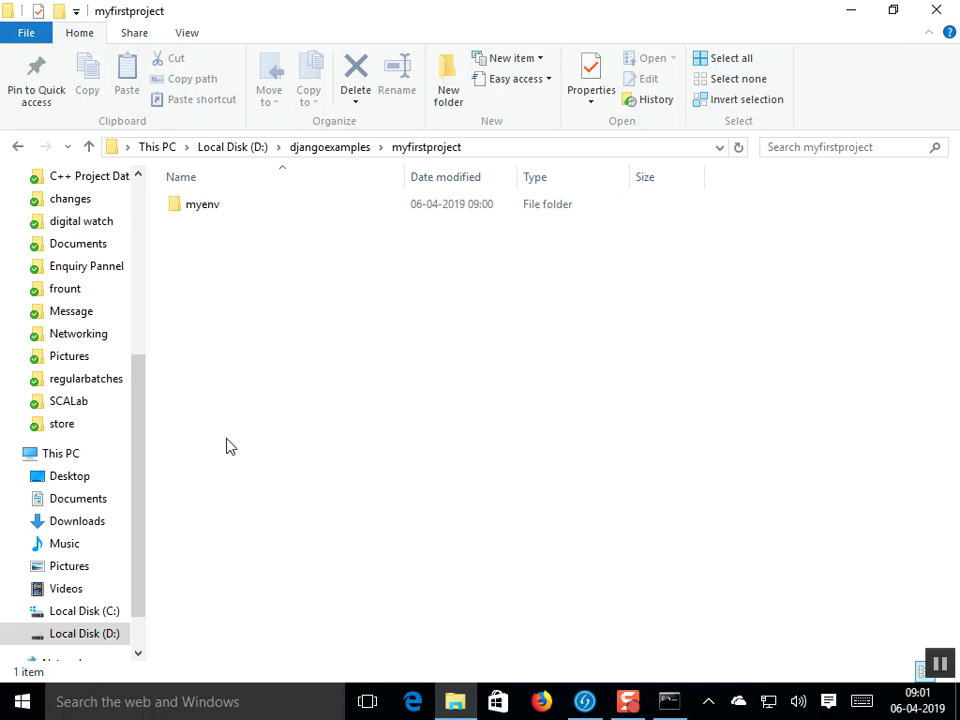
{"action": "double_click", "coordinate": [199, 212]}
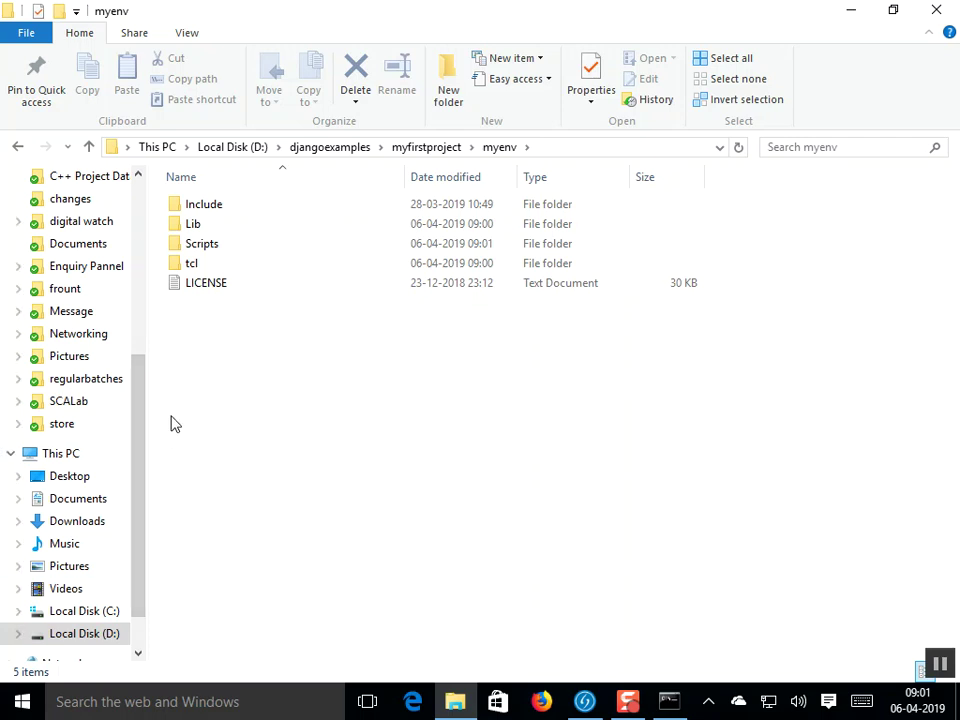
{"action": "double_click", "coordinate": [207, 245]}
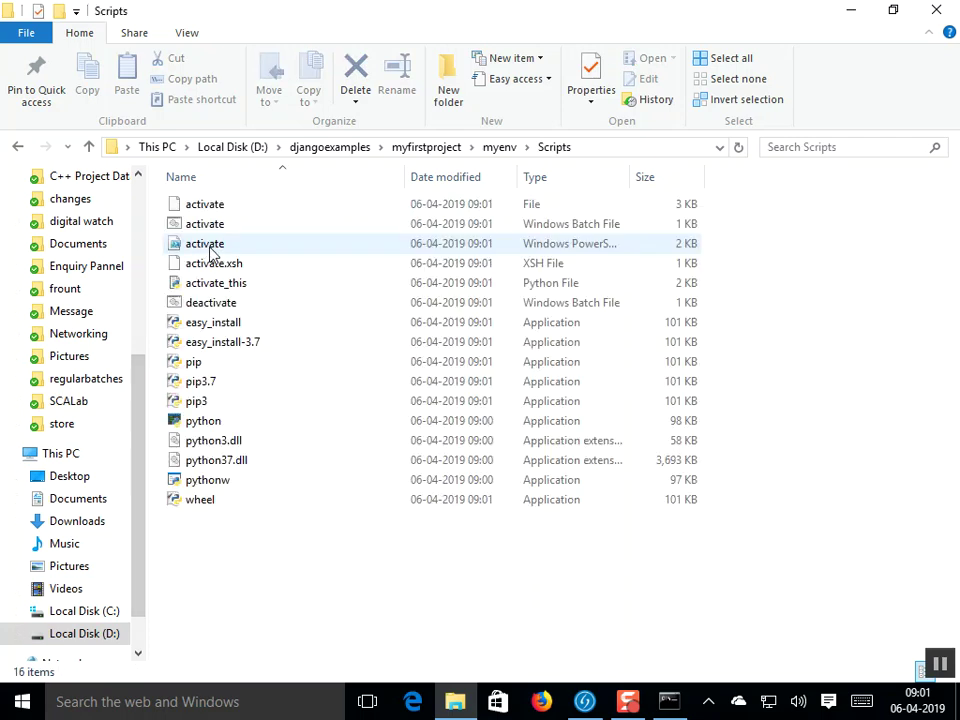
{"action": "left_click", "coordinate": [215, 424]}
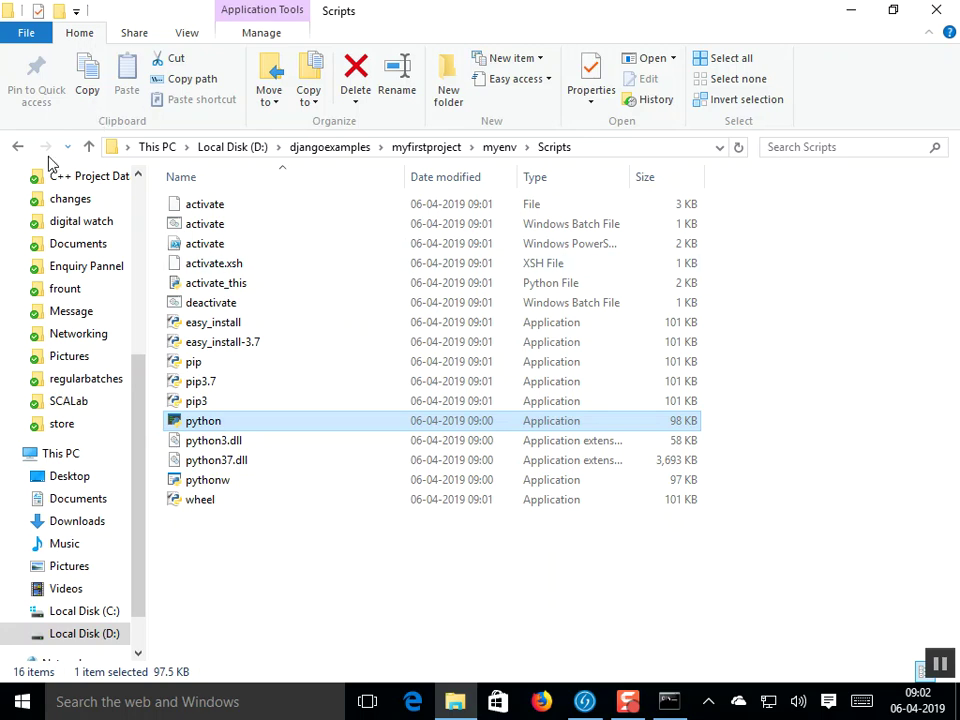
{"action": "left_click", "coordinate": [18, 147]}
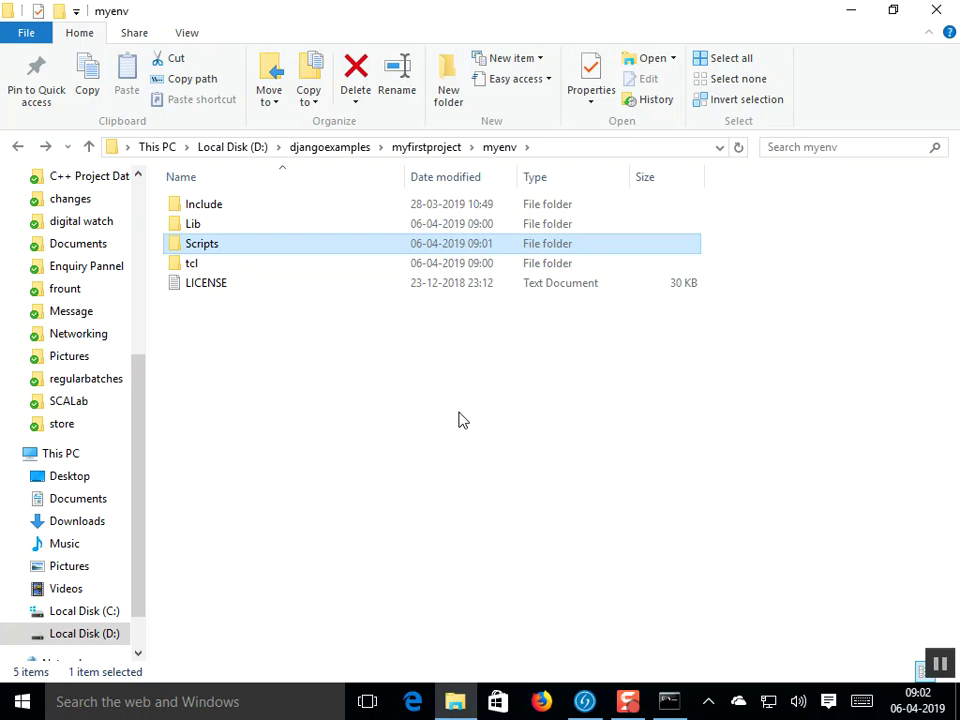
Step: Open a second, regular Command Prompt and list the globally installed Python packages with pip list
{"action": "left_click", "coordinate": [242, 711]}
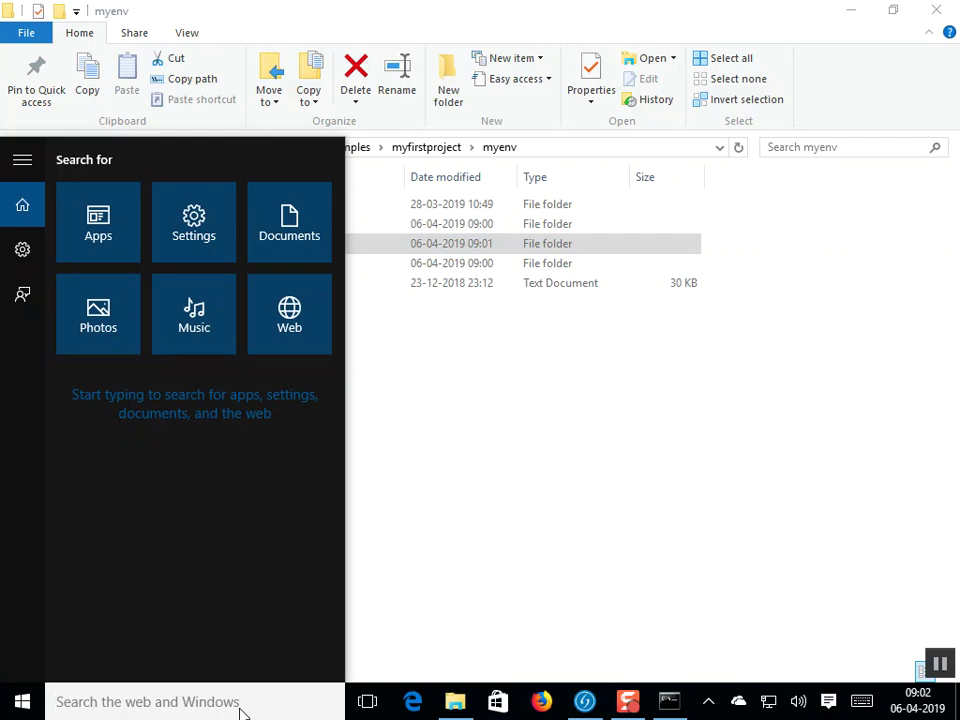
{"action": "type", "text": "cmd"}
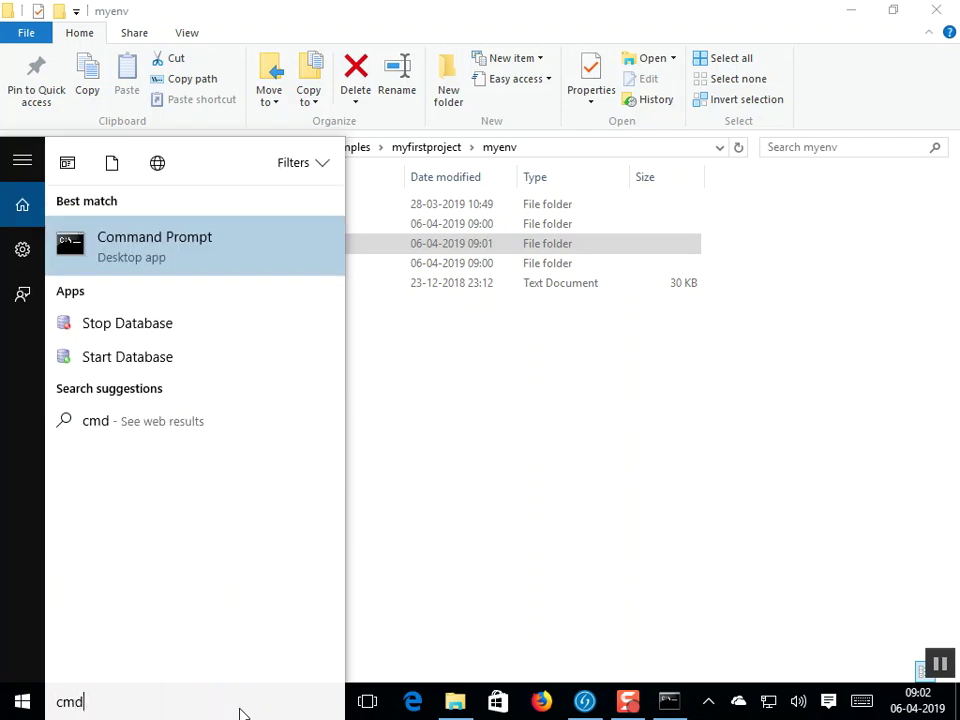
{"action": "key", "text": "Return"}
{"action": "type", "text": "pip list"}
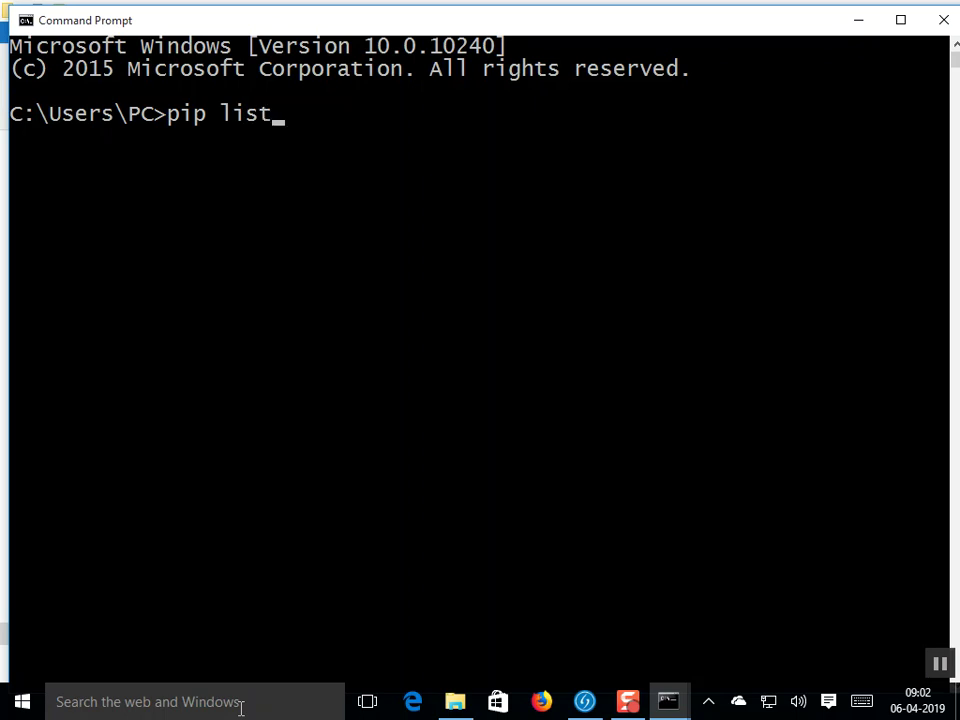
{"action": "key", "text": "Return"}
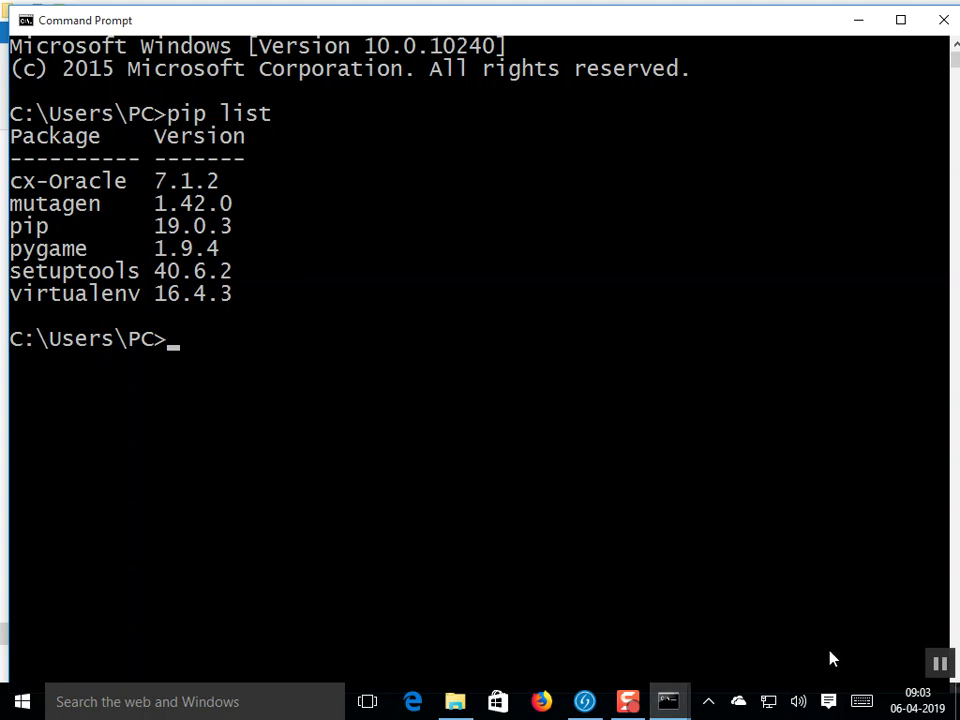
Step: Return to the administrator Command Prompt and activate the virtual environment with myenv\scripts\activate
{"action": "left_click", "coordinate": [667, 700]}
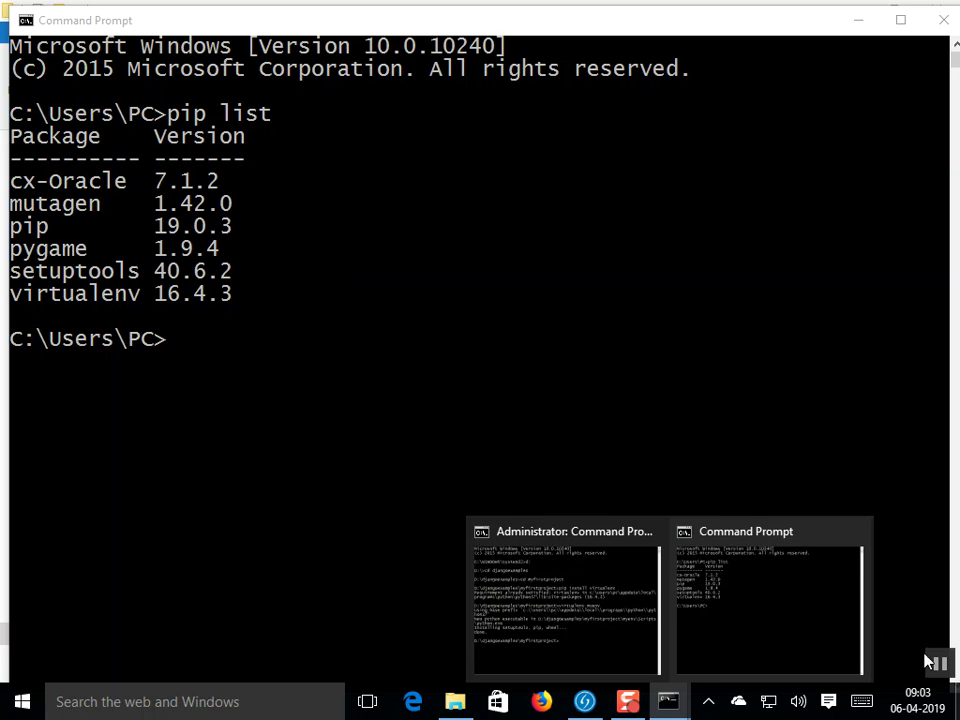
{"action": "left_click", "coordinate": [814, 621]}
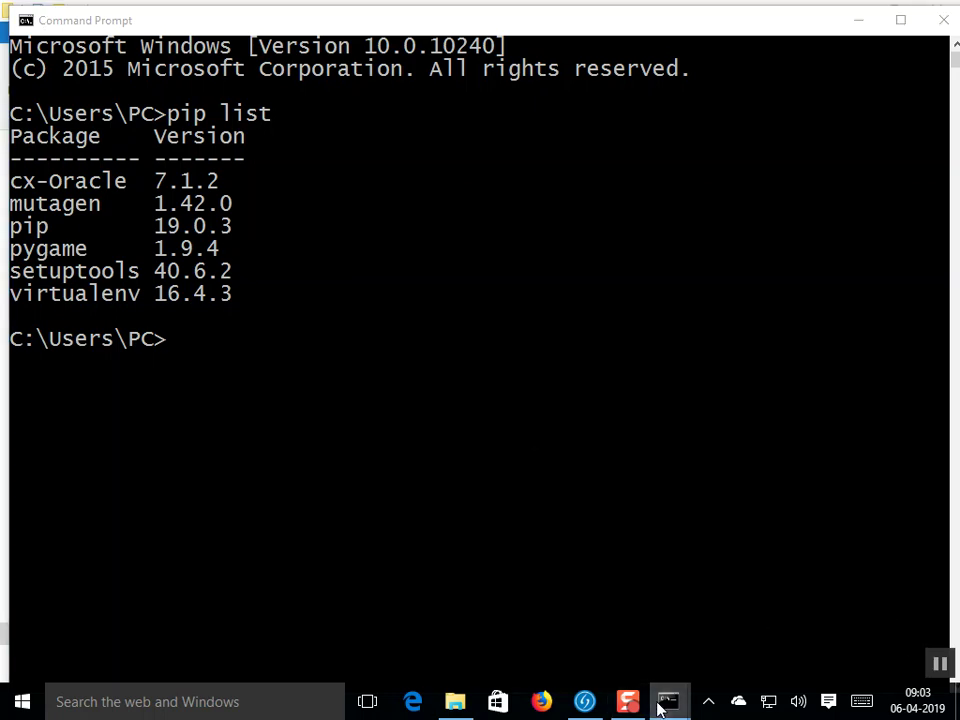
{"action": "key", "text": "alt+Tab"}
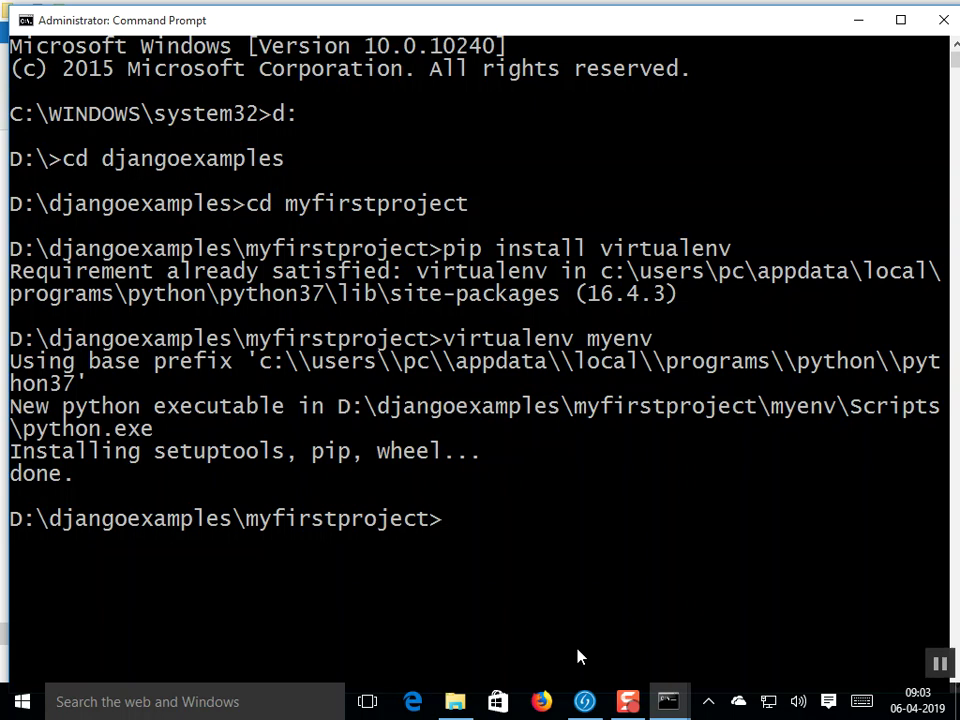
{"action": "type", "text": "myenv\\scrips"}
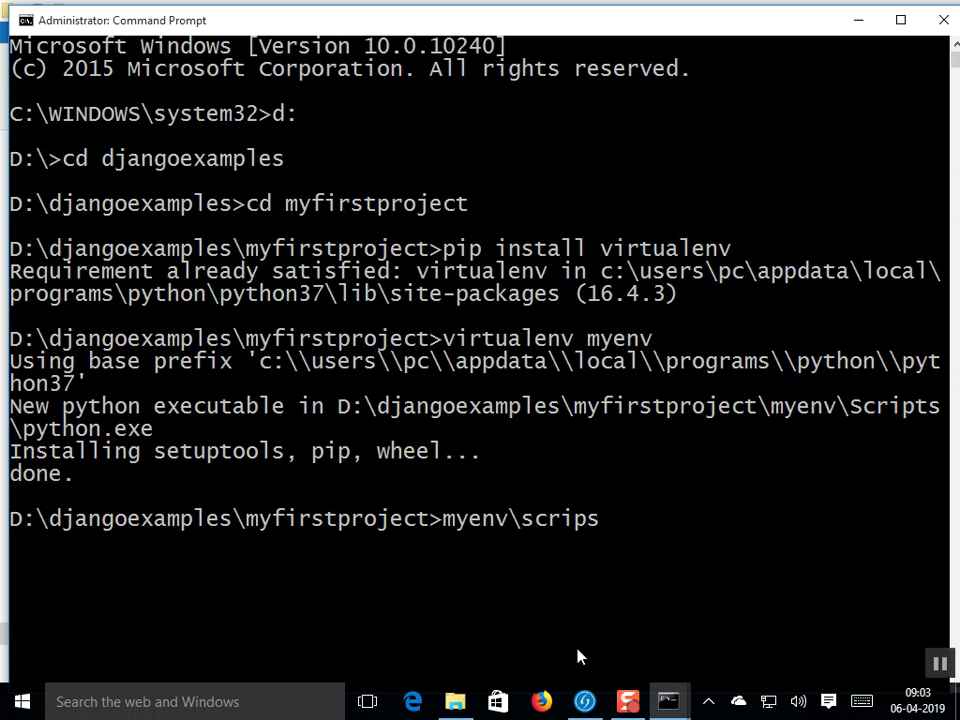
{"action": "key", "text": "BackSpace"}
{"action": "type", "text": "ts\\activate"}
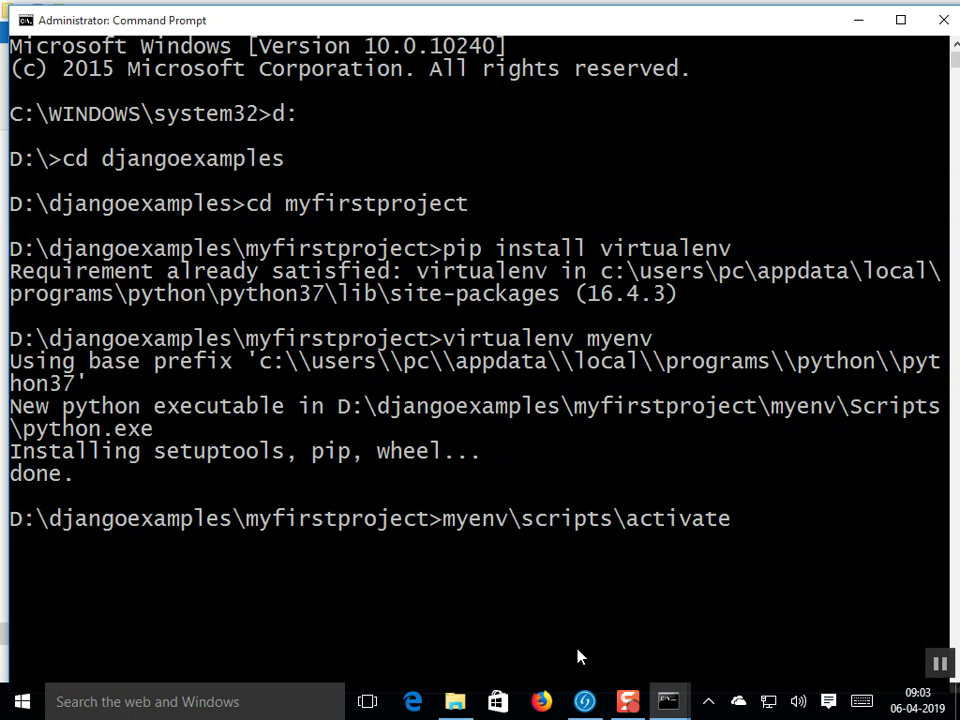
{"action": "key", "text": "Return"}
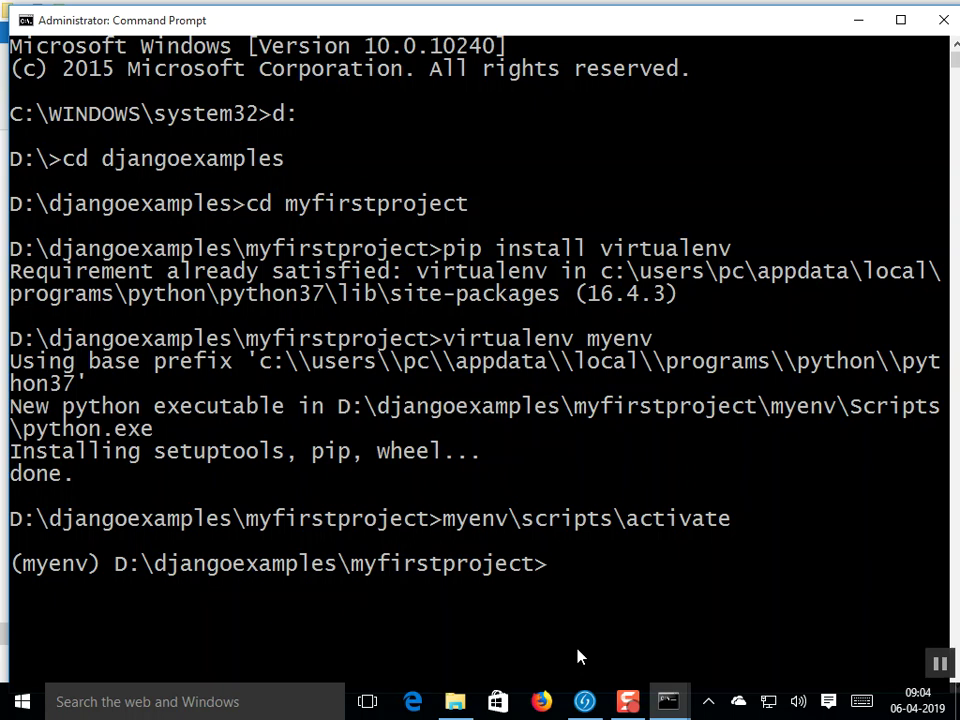
Step: List the packages in myenv with pip list and compare them with the global package list in the regular Command Prompt
{"action": "type", "text": "pip list"}
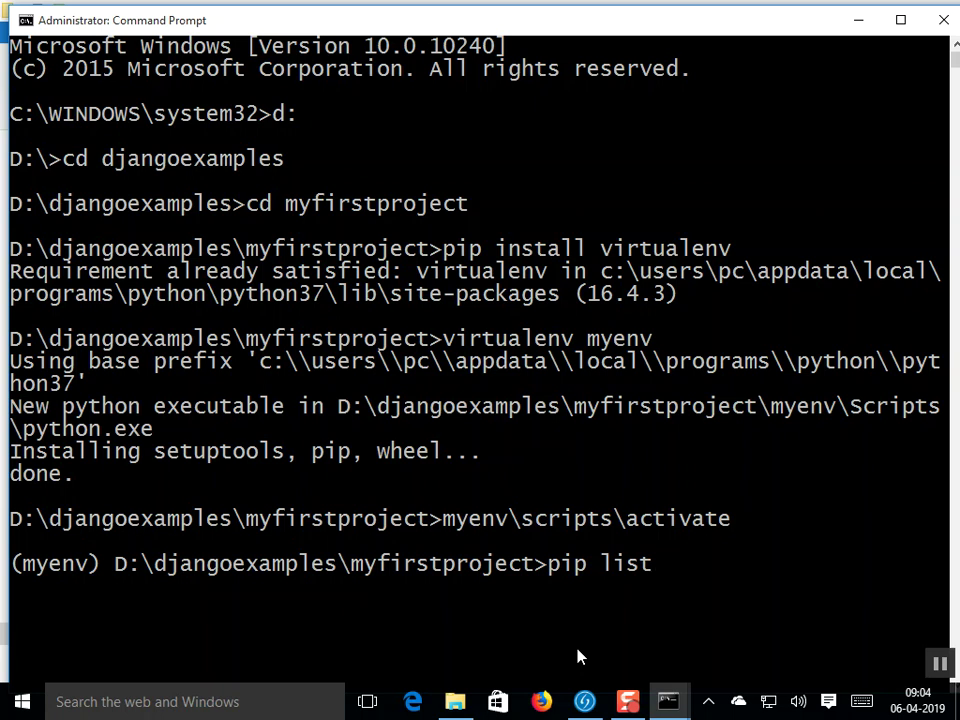
{"action": "key", "text": "Return"}
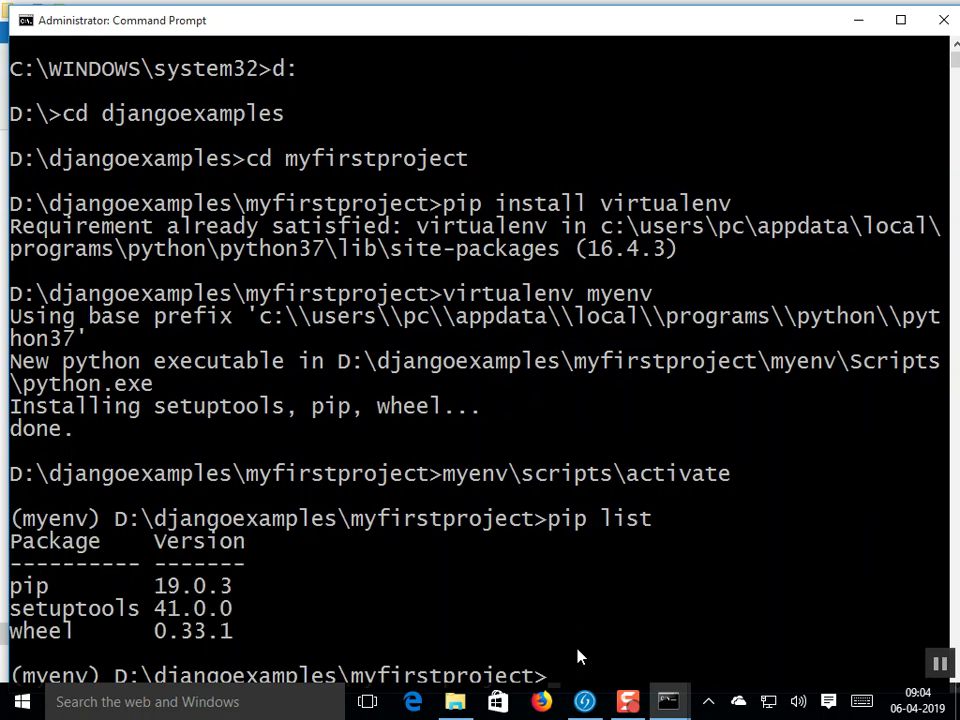
{"action": "left_click", "coordinate": [676, 703]}
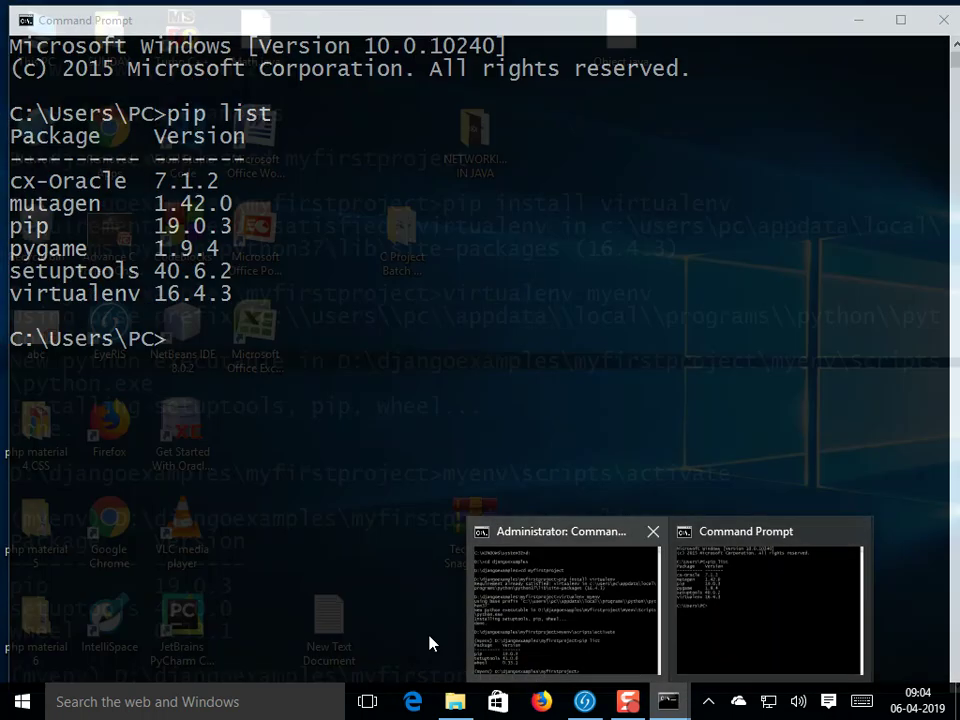
{"action": "left_click", "coordinate": [474, 634]}
{"action": "left_click", "coordinate": [670, 702]}
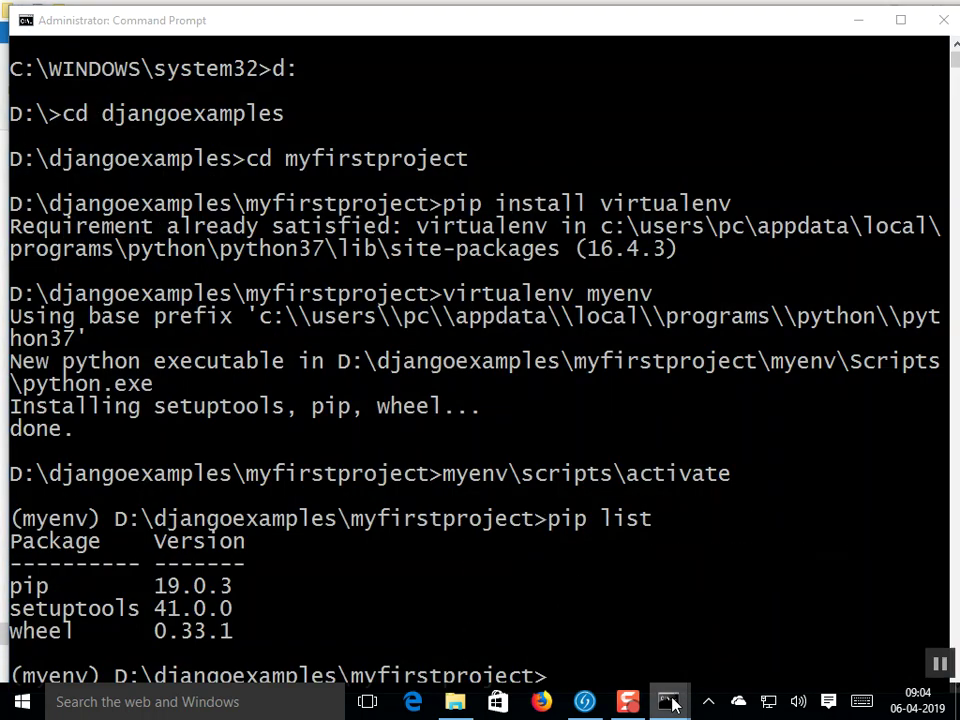
{"action": "left_click", "coordinate": [542, 470]}
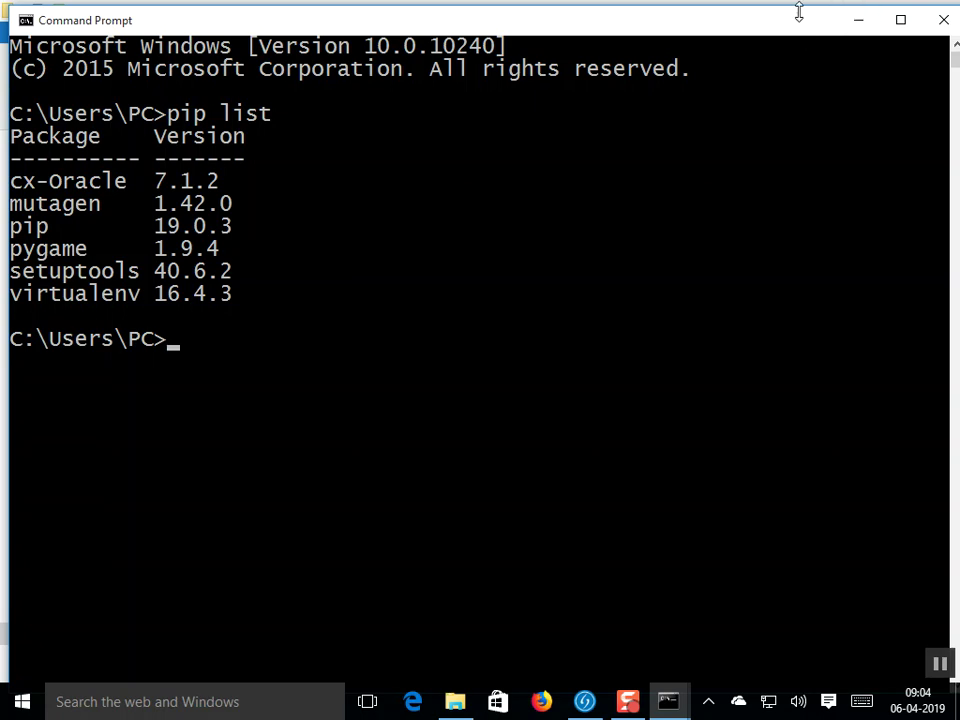
{"action": "left_click_drag", "start_coordinate": [799, 10], "coordinate": [673, 251]}
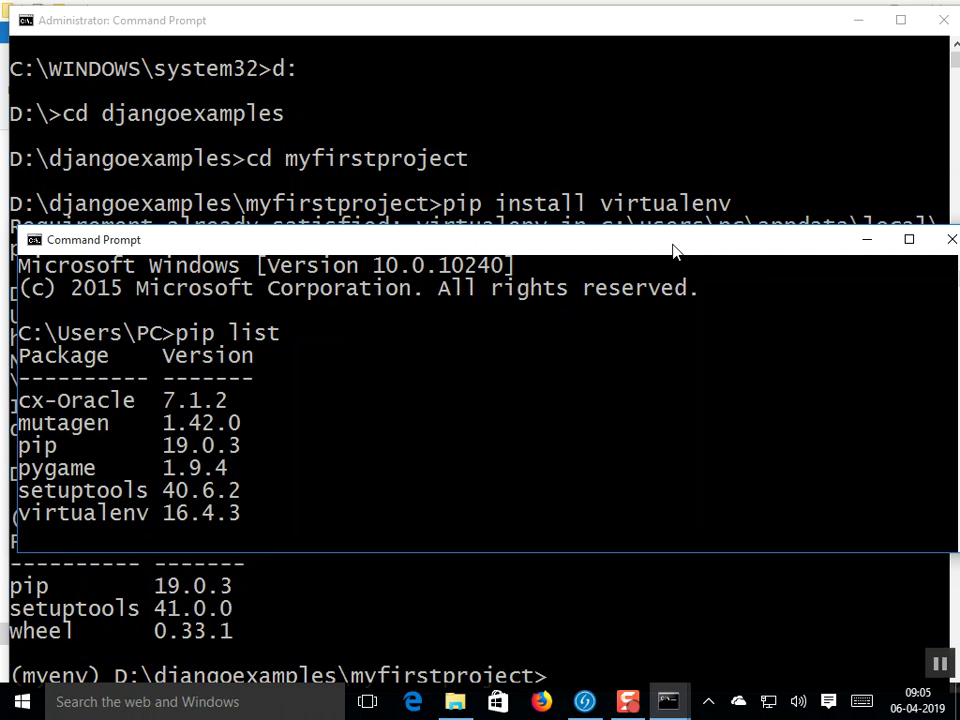
{"action": "left_click", "coordinate": [909, 239]}
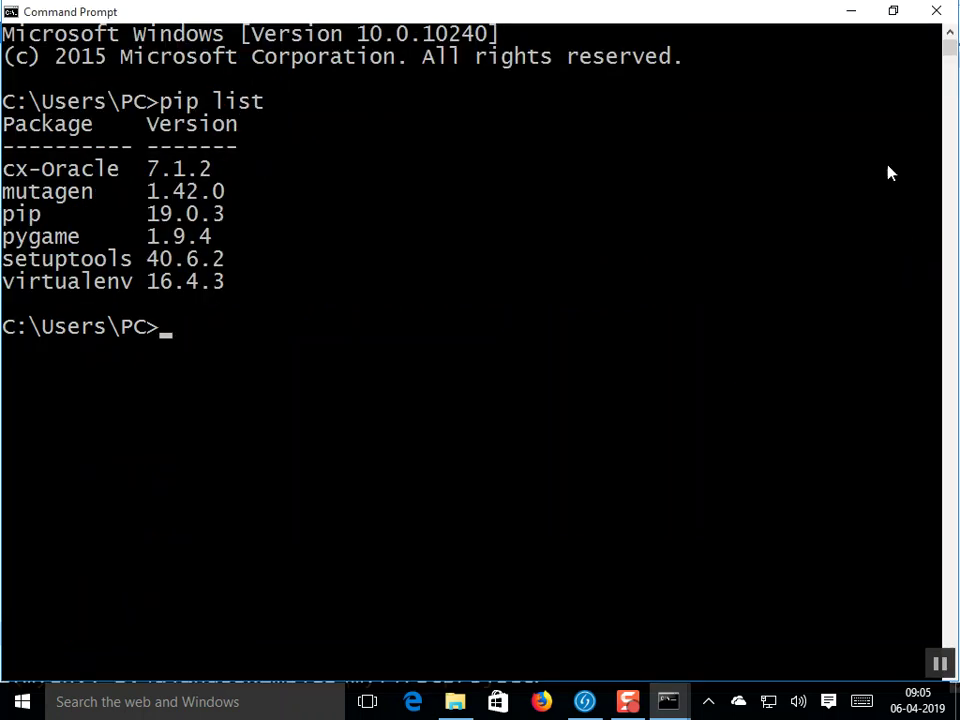
{"action": "left_click", "coordinate": [851, 11]}
Step: Install Django in the active myenv environment with pip install django
{"action": "scroll", "coordinate": [437, 571], "scroll_direction": "down", "scroll_amount": 2}
{"action": "scroll", "coordinate": [439, 565], "scroll_direction": "down", "scroll_amount": 1}
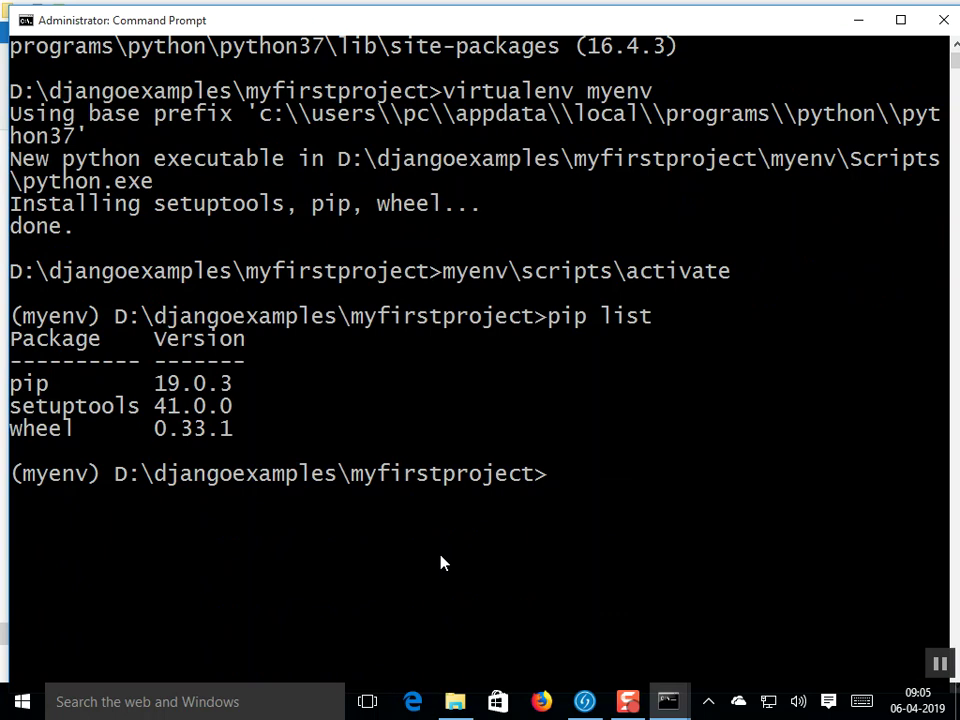
{"action": "type", "text": "pip install"}
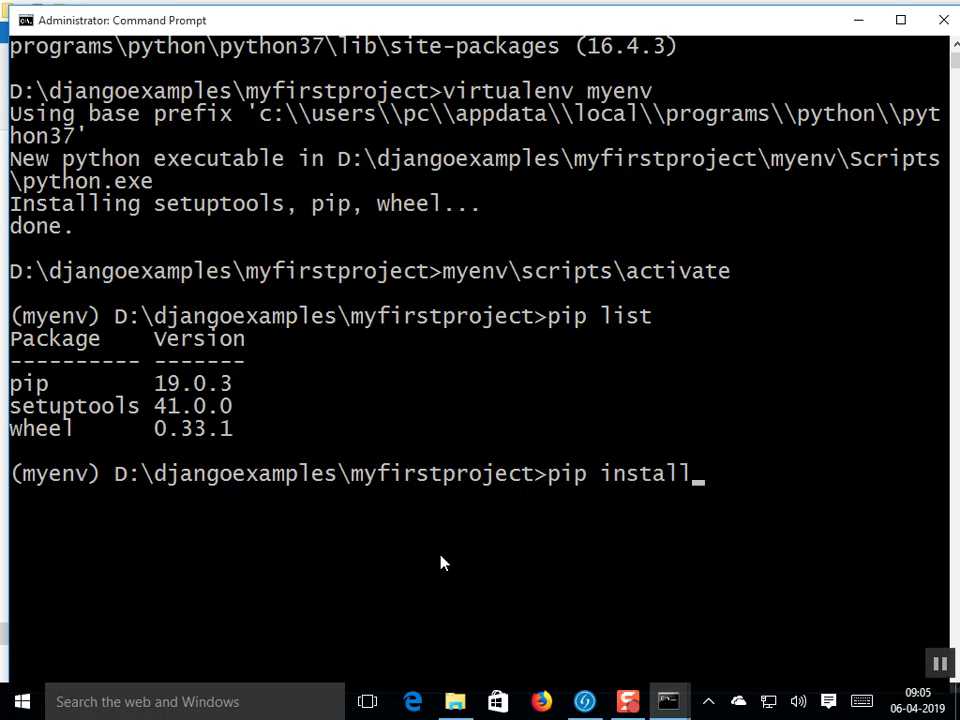
{"action": "type", "text": " django"}
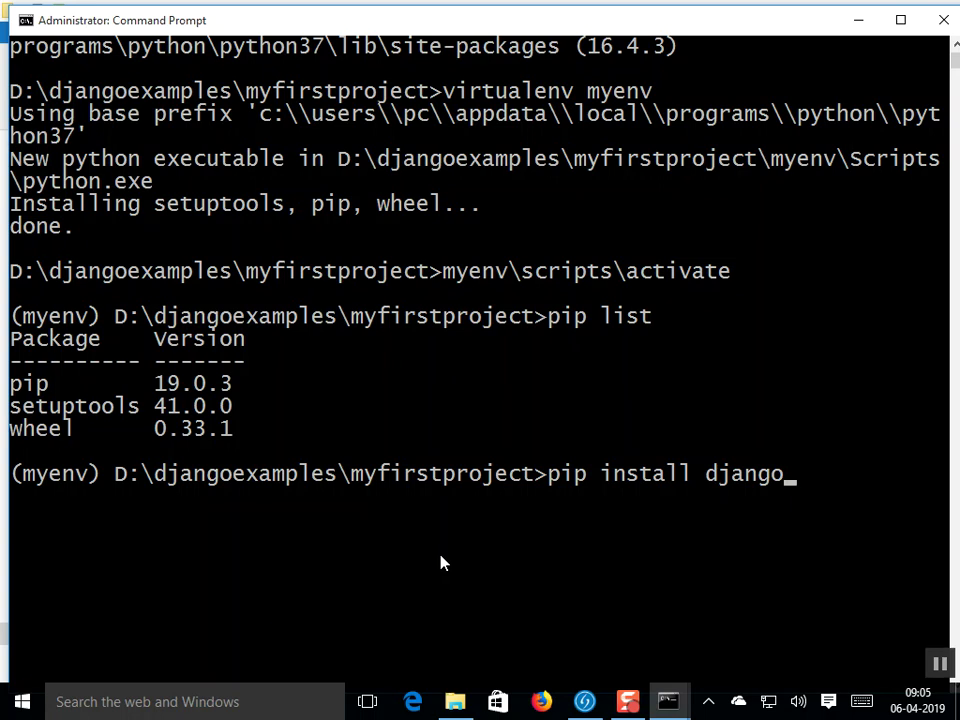
{"action": "key", "text": "Return"}
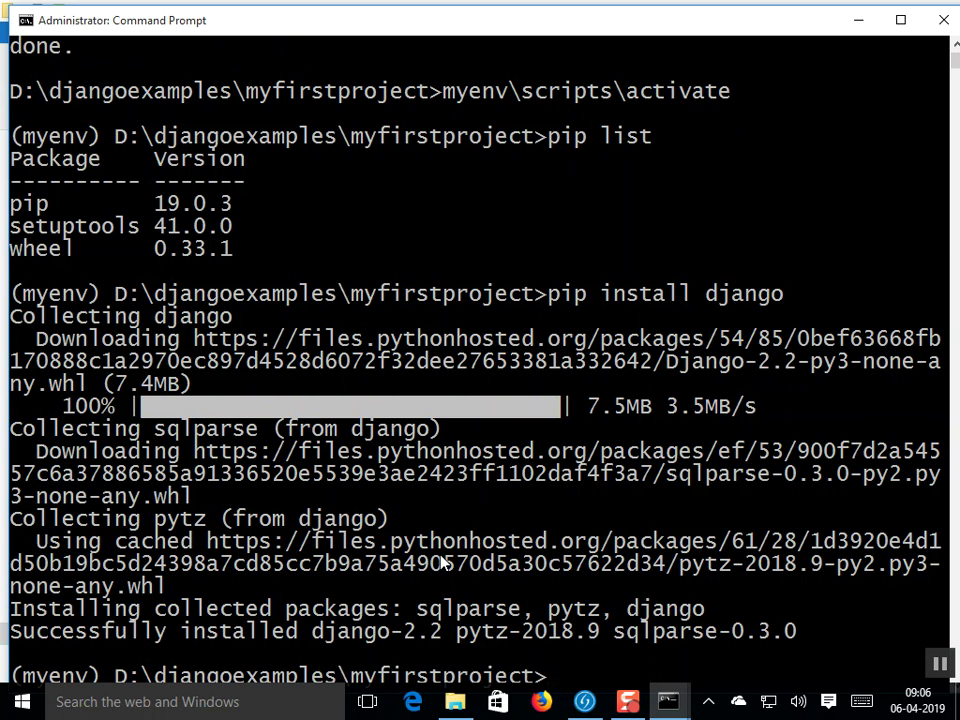
Step: Check the installed Django version with python -m django --version
{"action": "scroll", "coordinate": [441, 563], "scroll_direction": "down", "scroll_amount": 2}
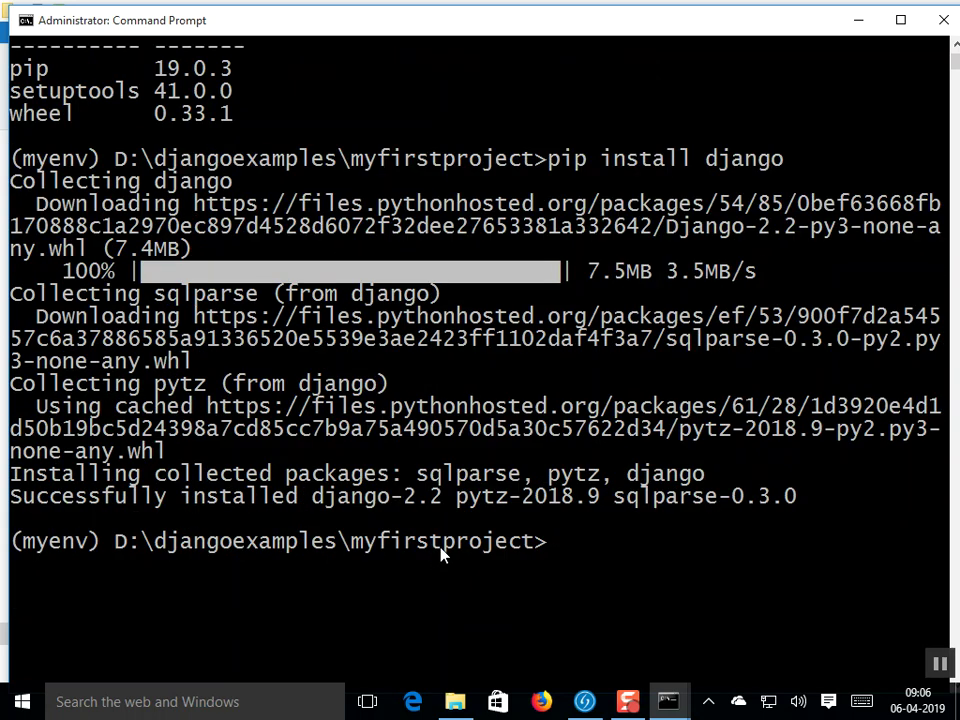
{"action": "type", "text": "pyth"}
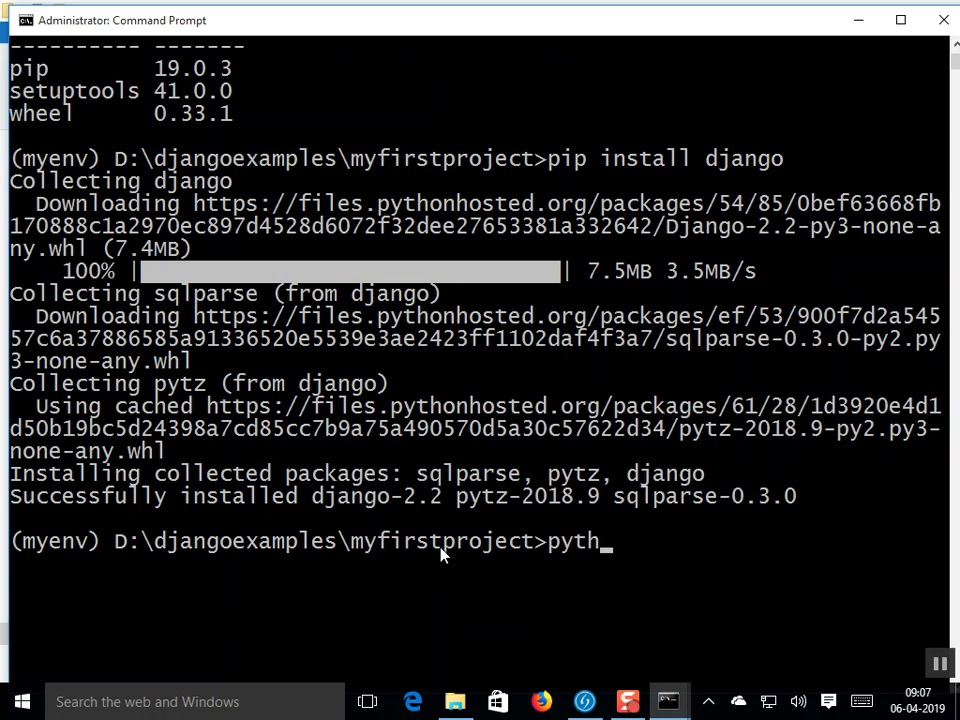
{"action": "type", "text": "on -m dj"}
{"action": "type", "text": "ango "}
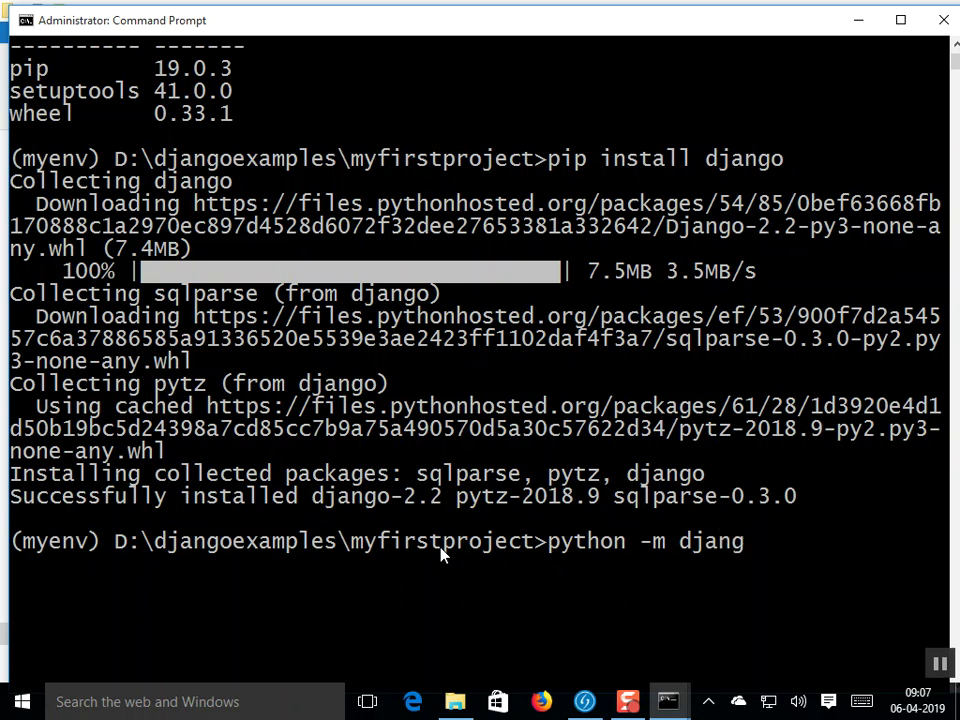
{"action": "type", "text": "--version"}
{"action": "key", "text": "Return"}
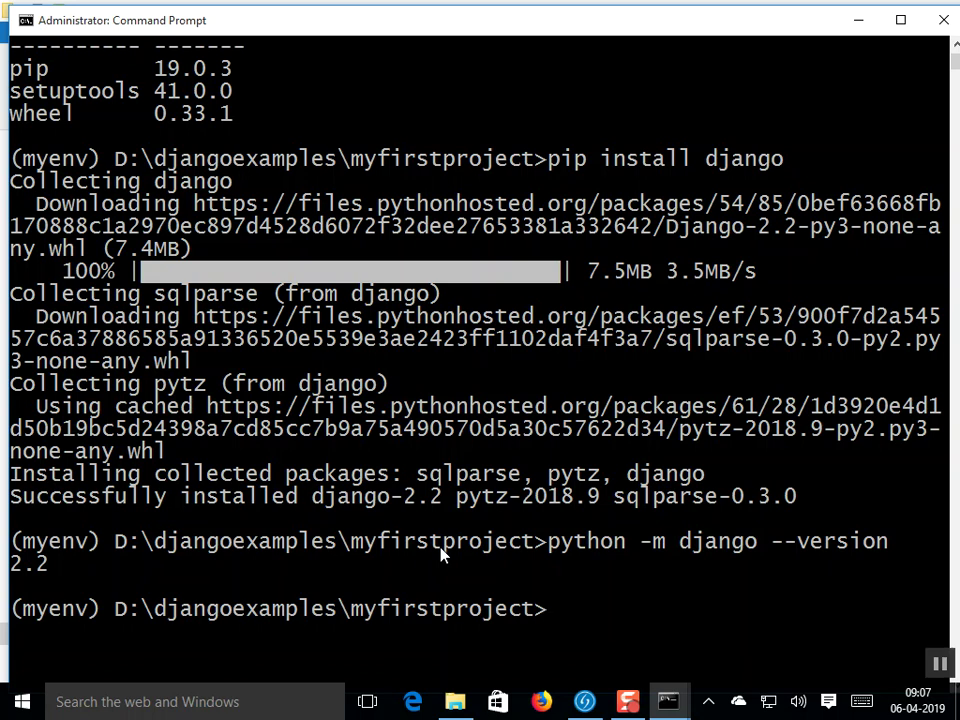
Step: Minimize the open windows and browse in File Explorer to the Django 2019 folder under OneDrive's Batches january 2019
{"action": "left_click", "coordinate": [857, 22]}
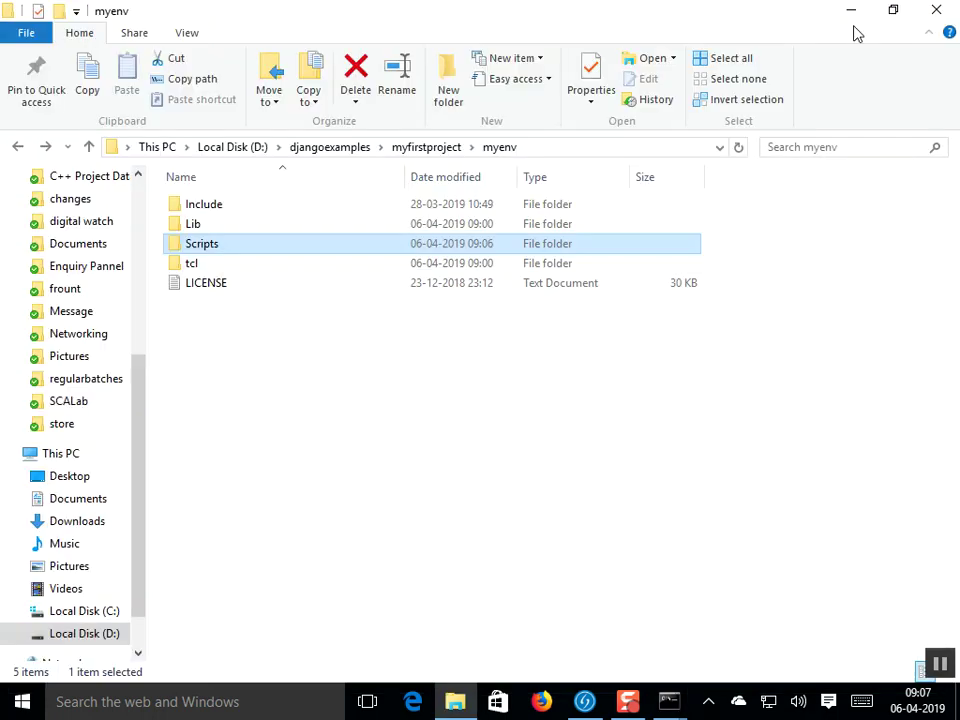
{"action": "left_click", "coordinate": [857, 14]}
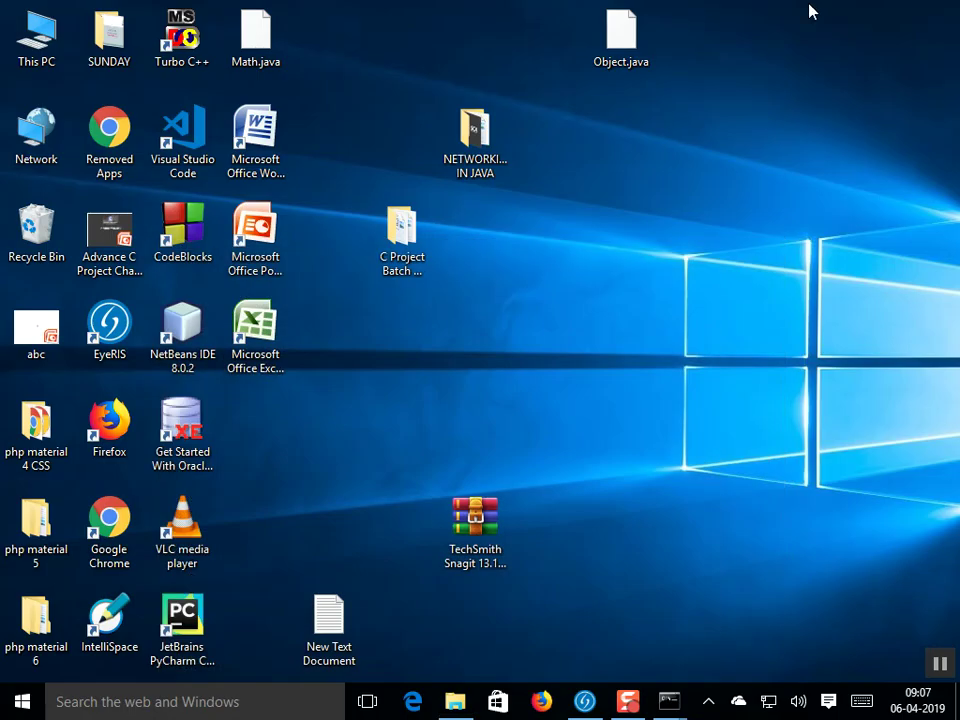
{"action": "double_click", "coordinate": [36, 40]}
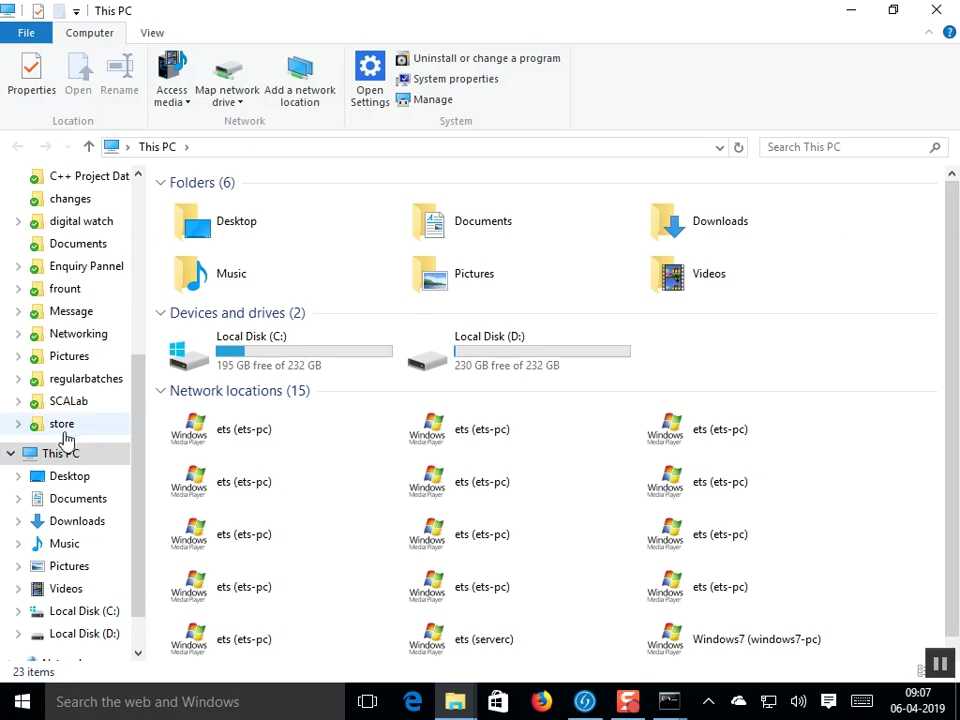
{"action": "scroll", "coordinate": [87, 385], "scroll_direction": "up", "scroll_amount": 3}
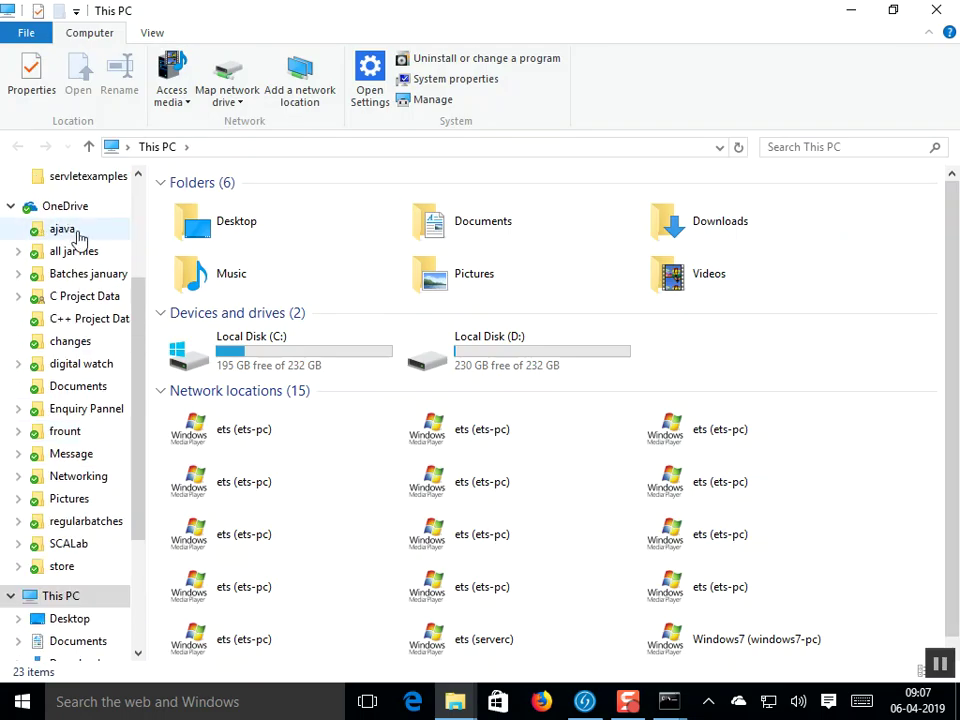
{"action": "left_click", "coordinate": [66, 272]}
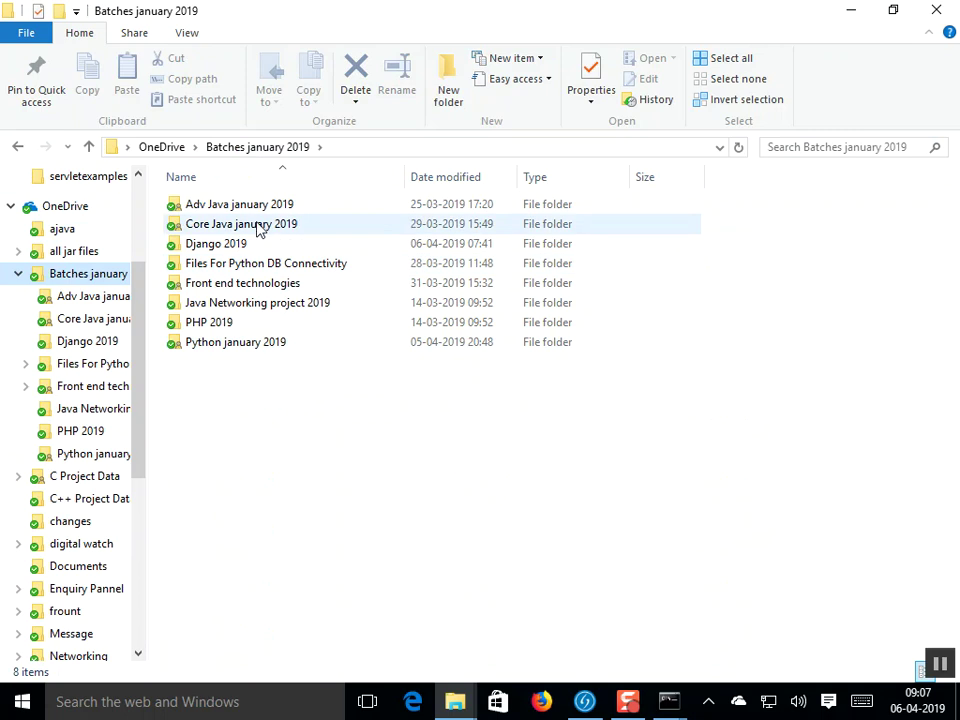
{"action": "double_click", "coordinate": [228, 246]}
{"action": "double_click", "coordinate": [222, 244]}
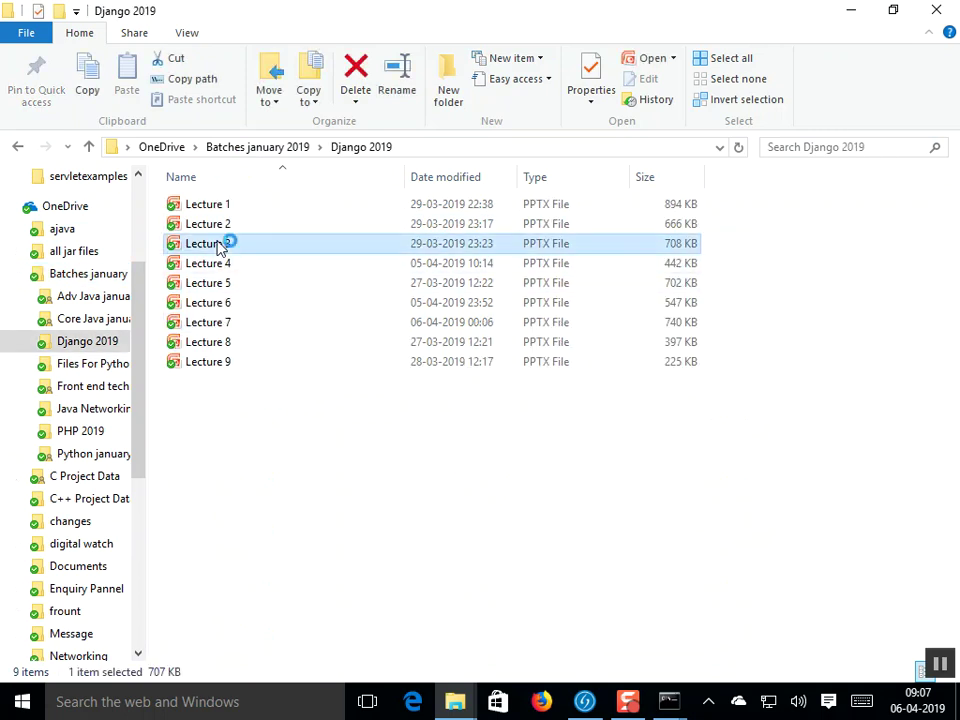
{"action": "left_click", "coordinate": [759, 669]}
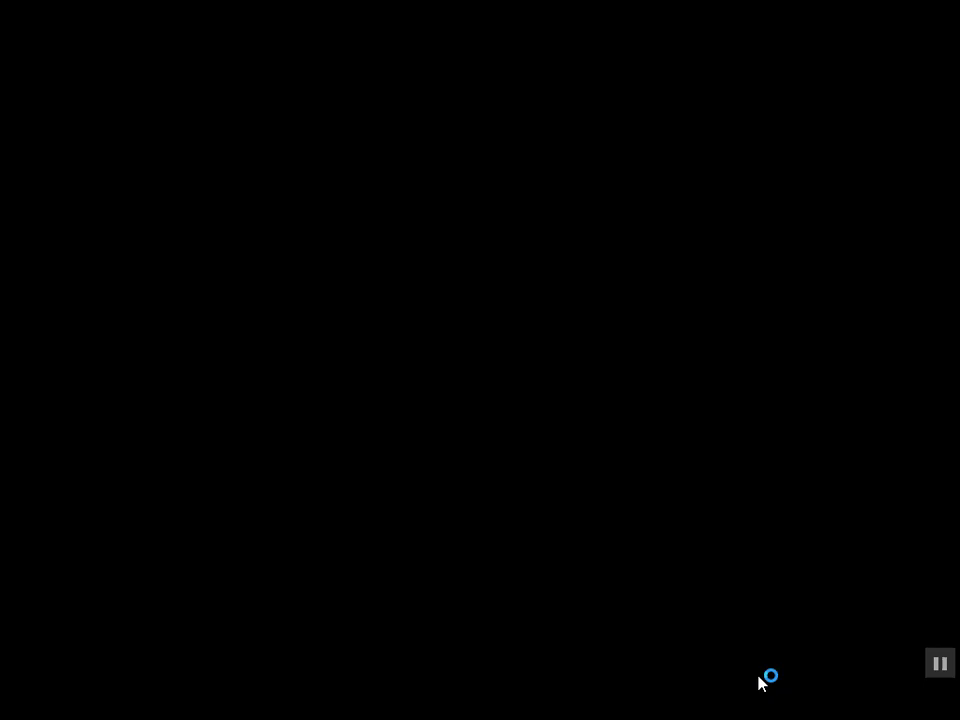
{"action": "key", "text": "Right"}
{"action": "key", "text": "Right"}
{"action": "key", "text": "Right"}
{"action": "key", "text": "Right"}
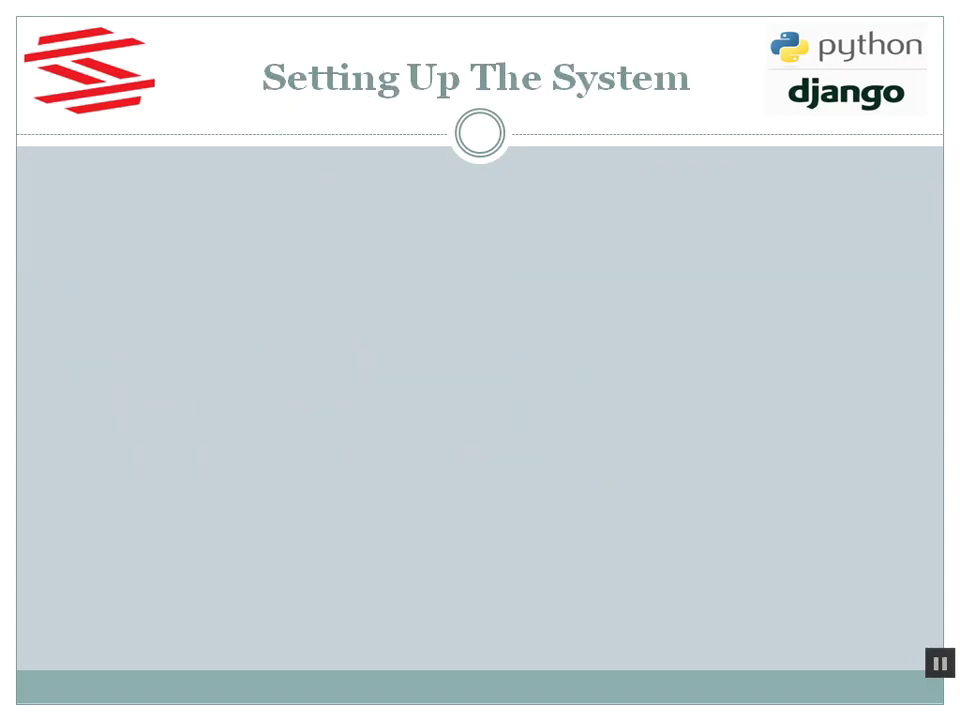
{"action": "key", "text": "Escape"}
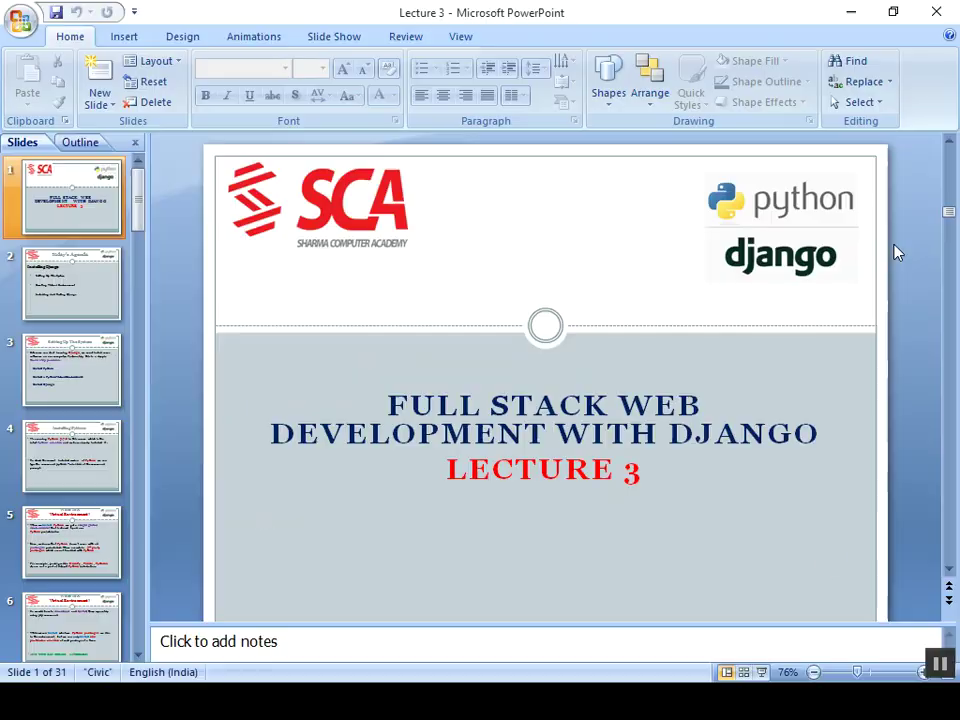
{"action": "left_click", "coordinate": [937, 12]}
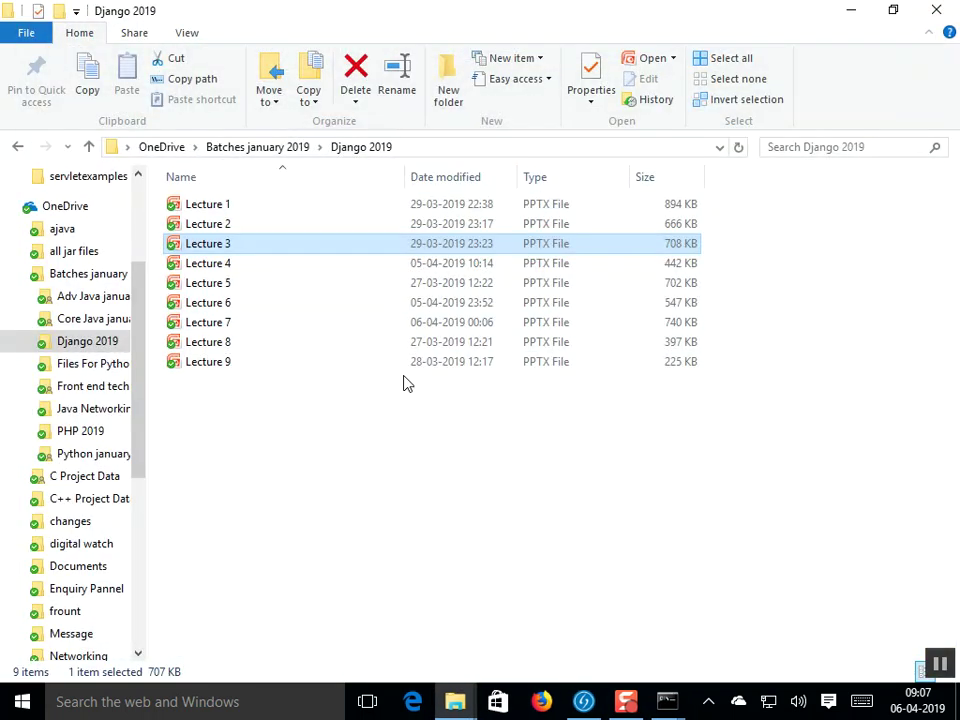
Step: Open the Lecture 4 presentation from the Django 2019 folder in PowerPoint
{"action": "double_click", "coordinate": [221, 263]}
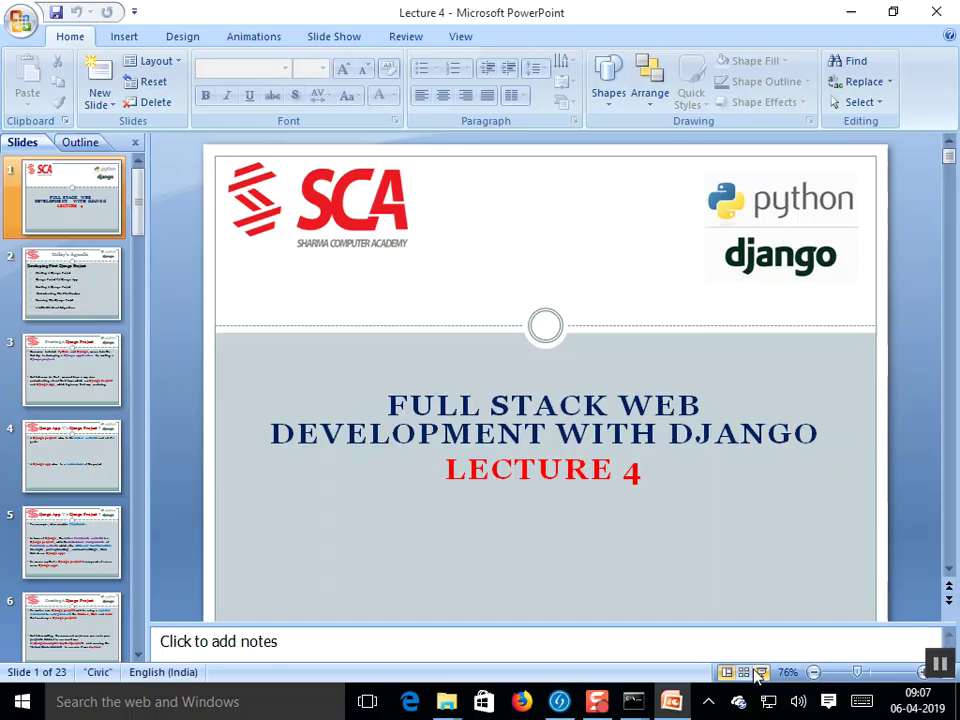
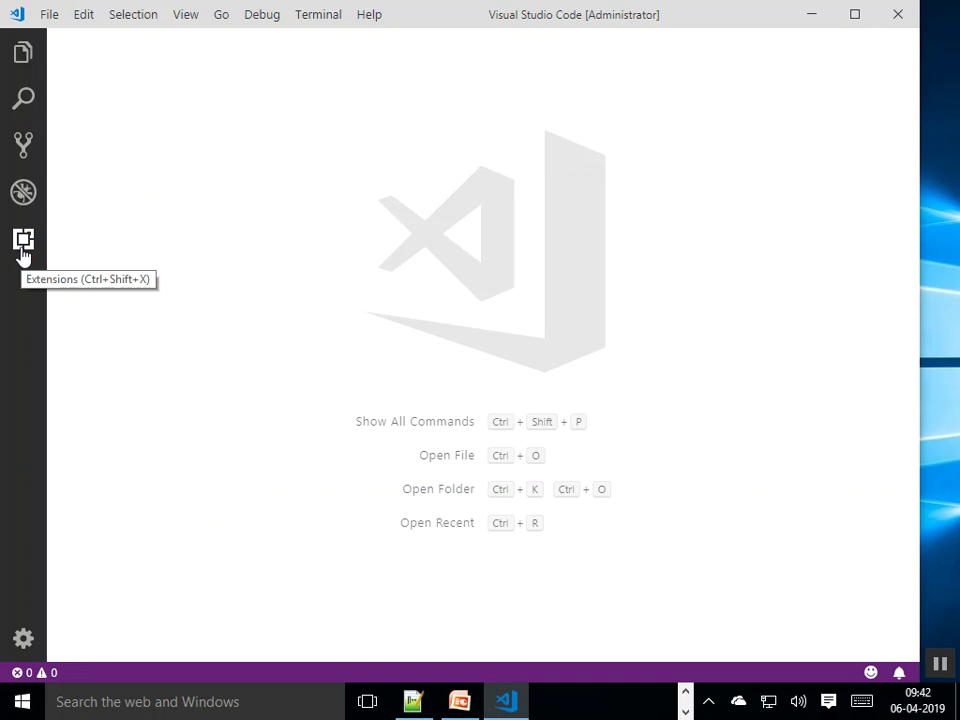
Step: Search the Visual Studio Code extensions for python
{"action": "left_click", "coordinate": [23, 242]}
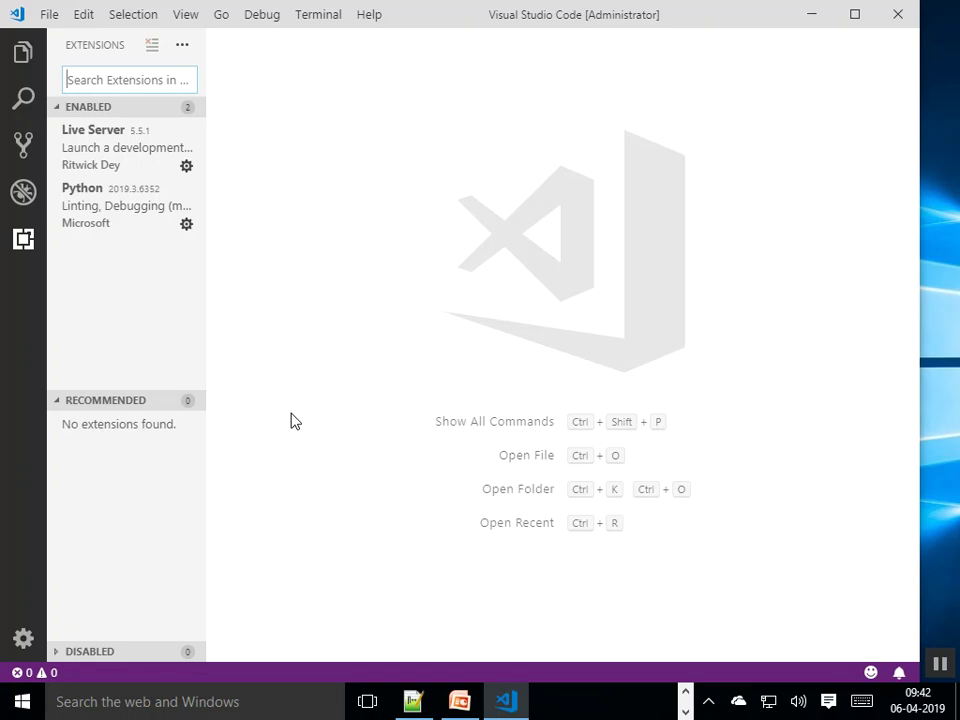
{"action": "type", "text": "python"}
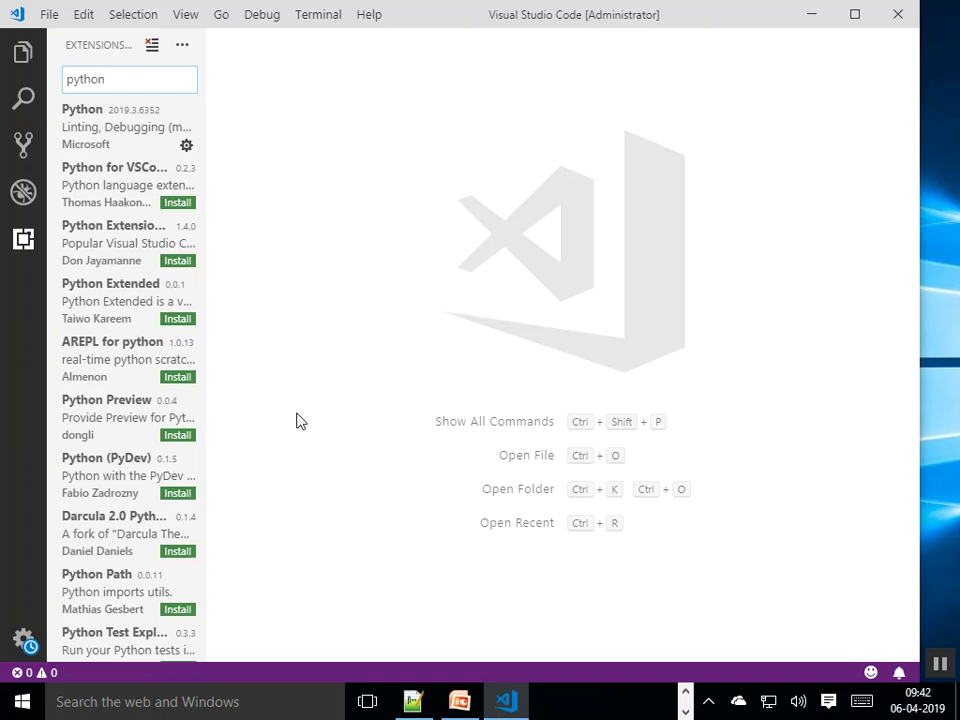
Step: View the details of Microsoft's Python extension, dismiss the update notification, and close the extension page
{"action": "left_click", "coordinate": [92, 122]}
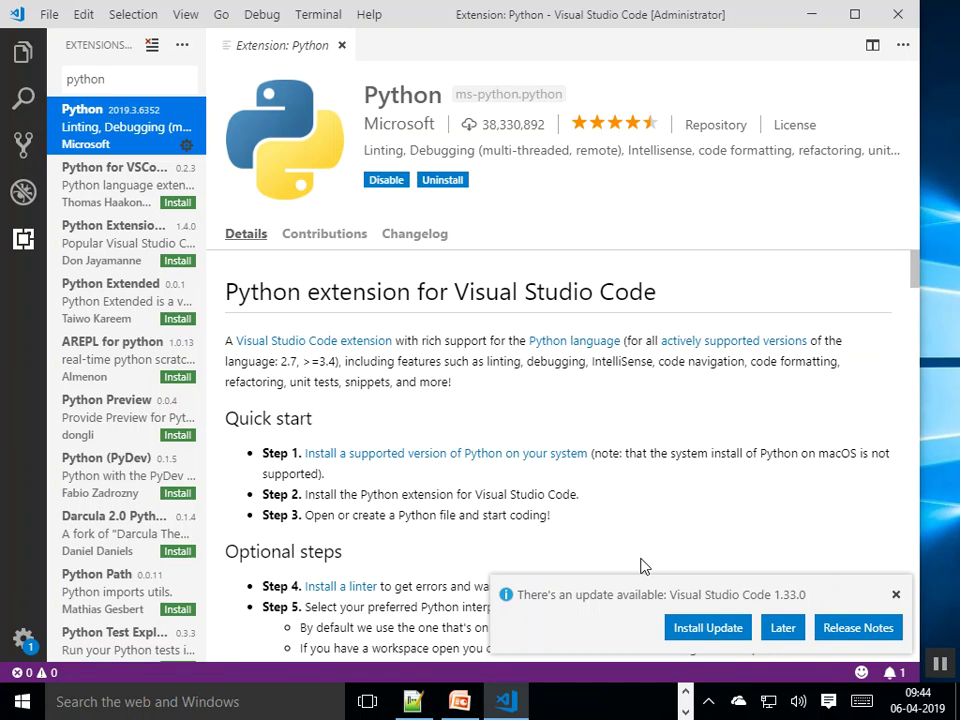
{"action": "left_click", "coordinate": [896, 595]}
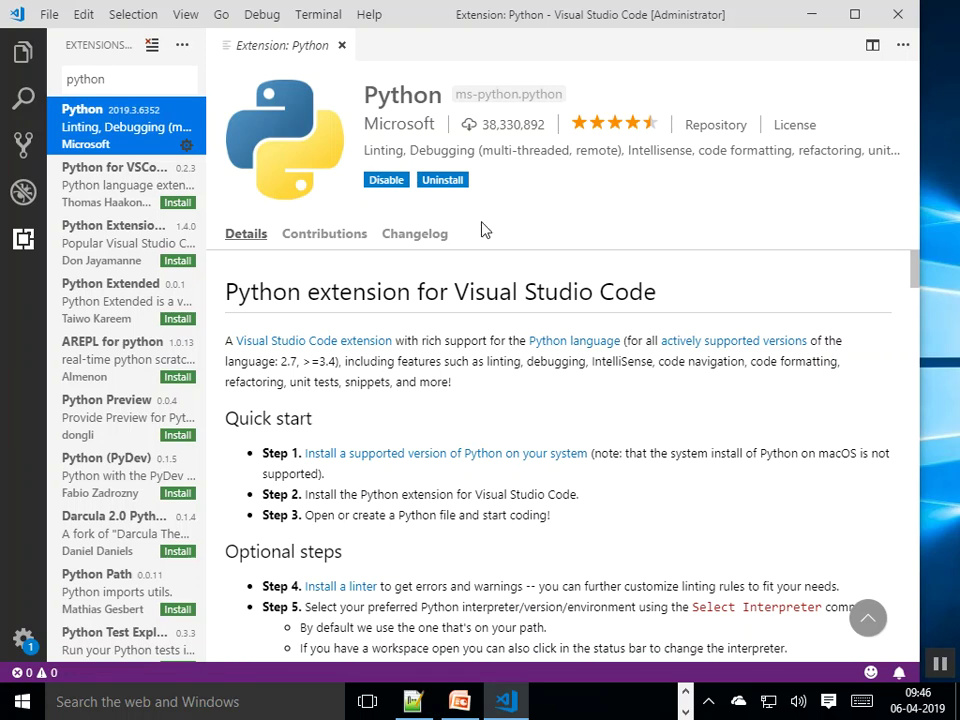
{"action": "left_click", "coordinate": [342, 46]}
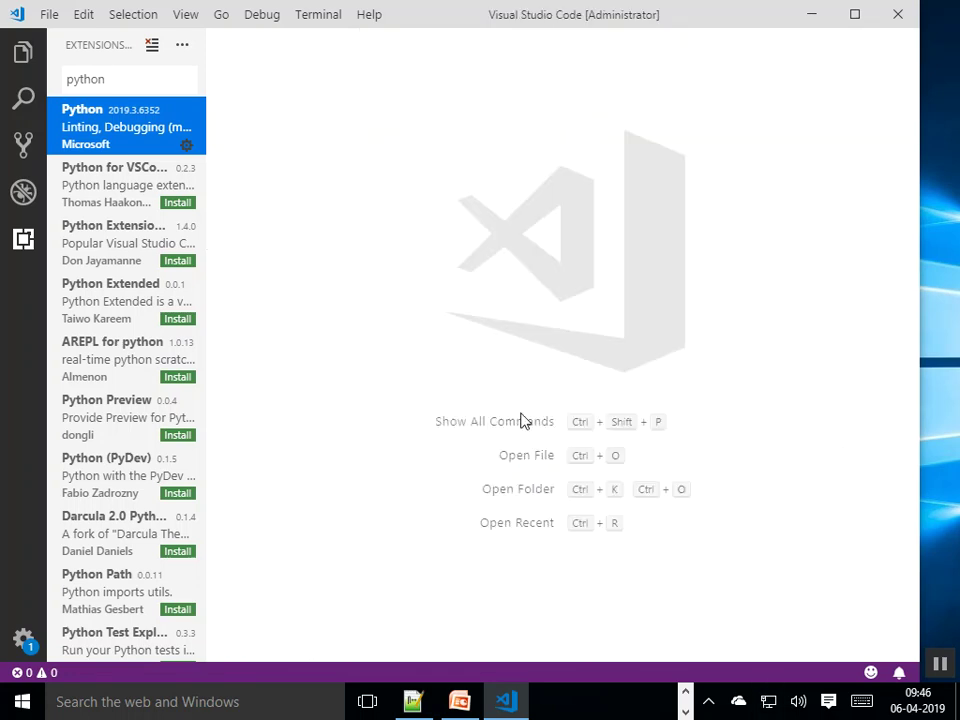
Step: Switch to the Lecture 5 presentation in PowerPoint and read the slides up to the one about creating the project folder
{"action": "left_click", "coordinate": [462, 702]}
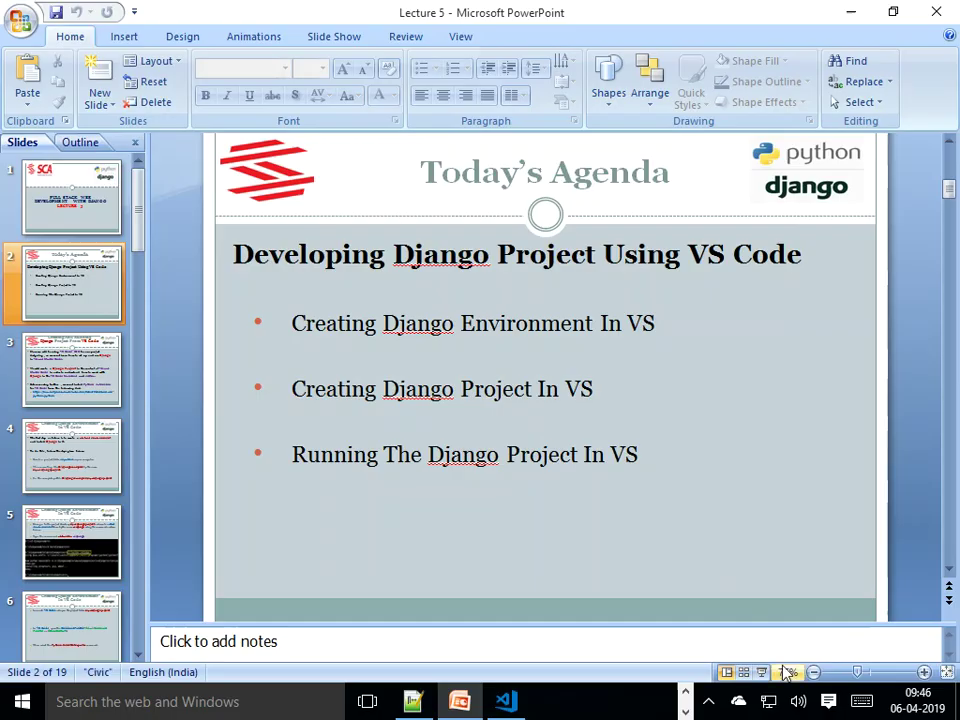
{"action": "left_click", "coordinate": [763, 671]}
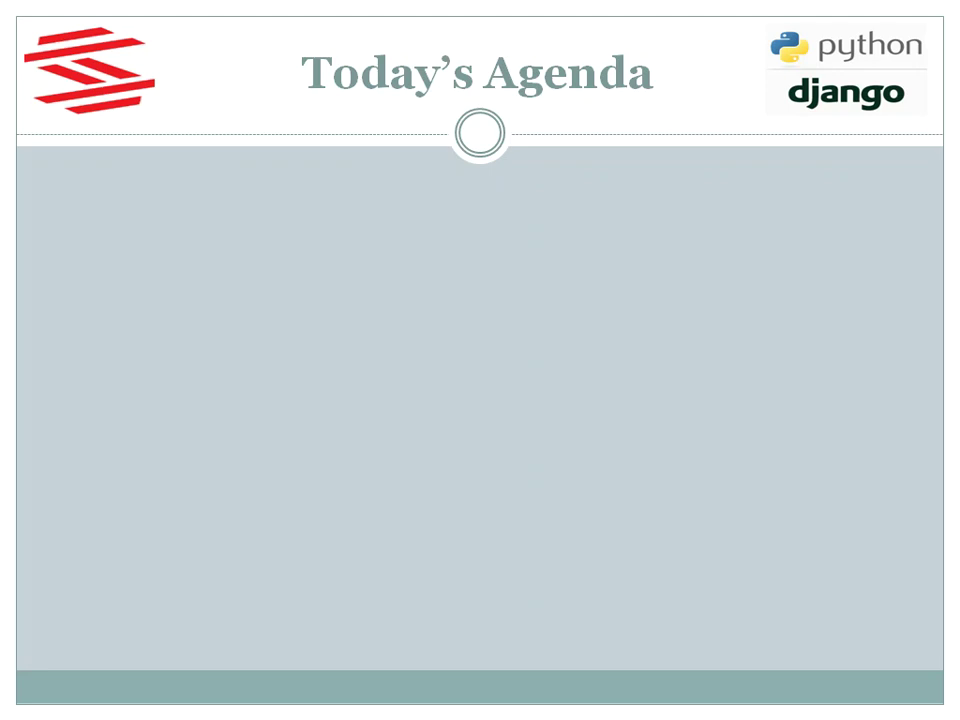
{"action": "key", "text": "Right"}
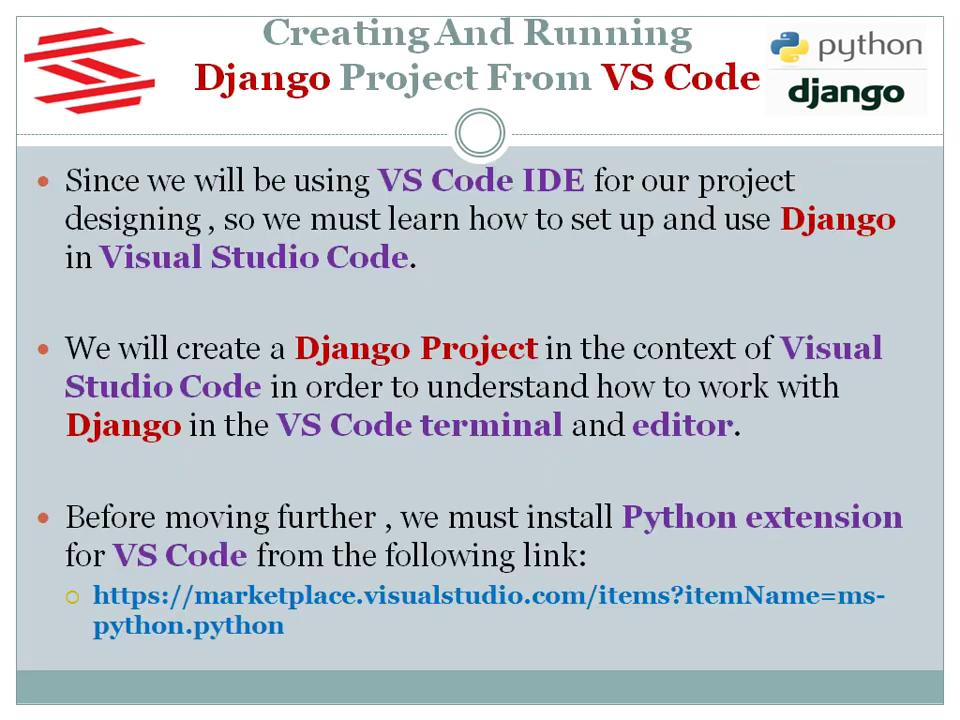
{"action": "key", "text": "Right"}
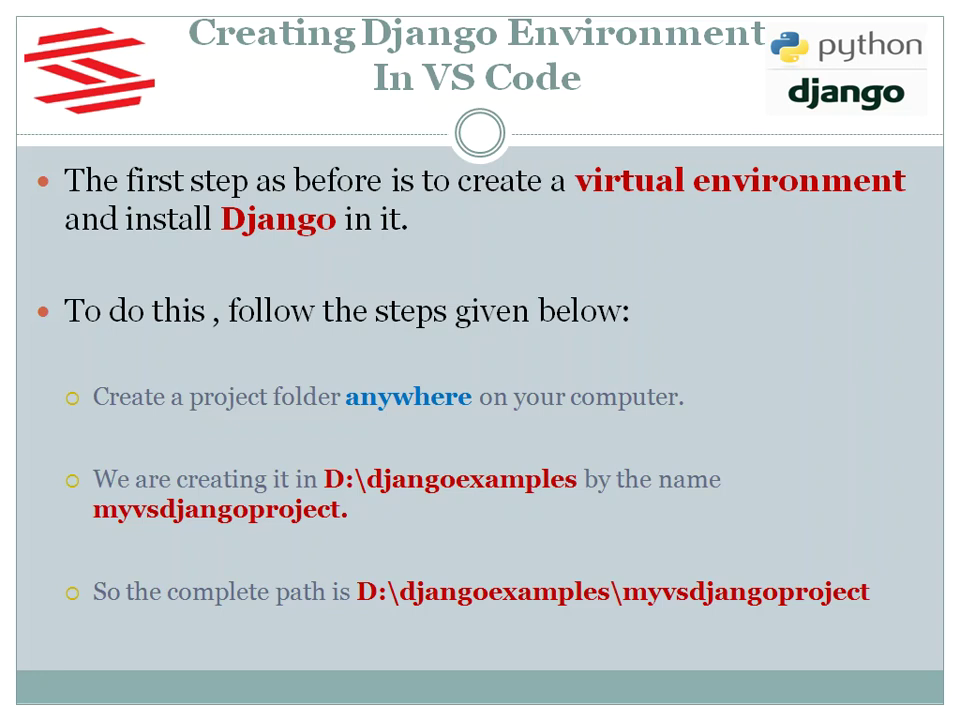
{"action": "key", "text": "Escape"}
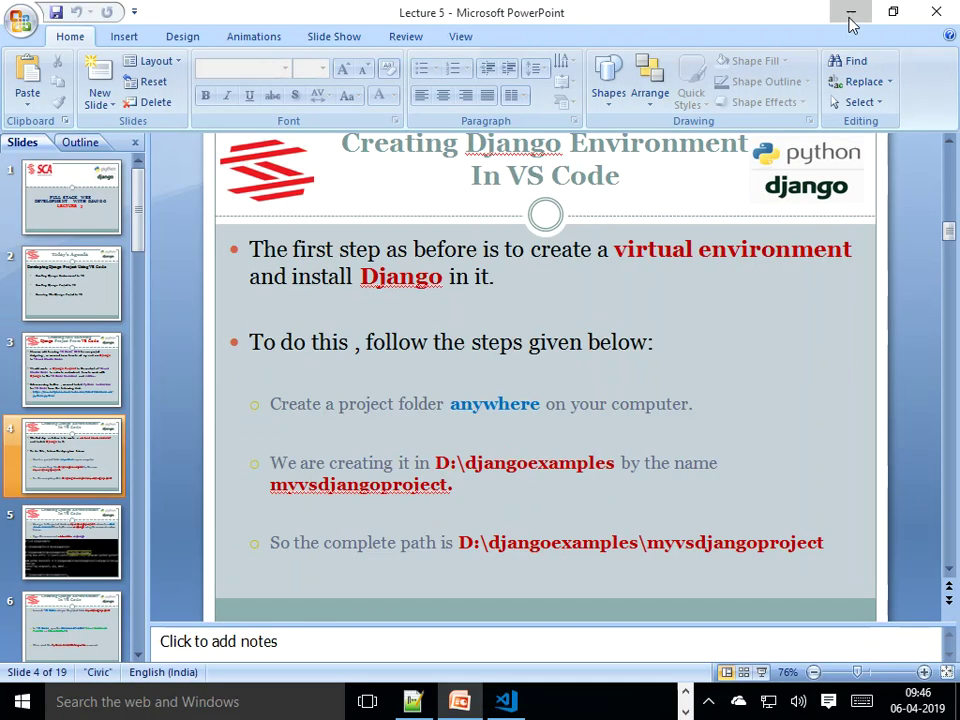
{"action": "left_click", "coordinate": [851, 18]}
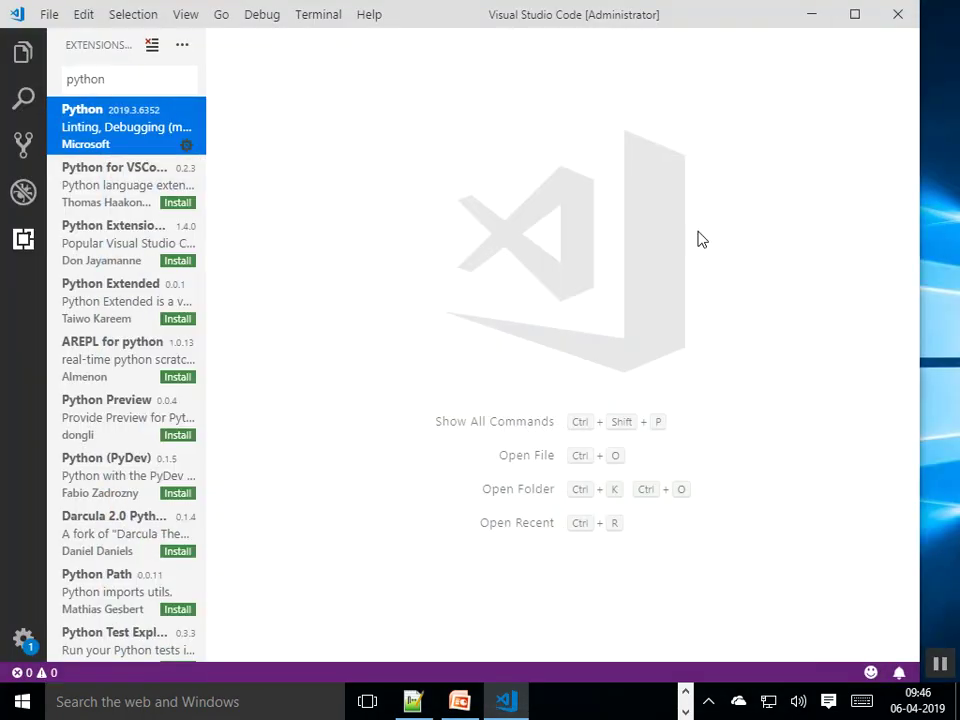
Step: Switch to File Explorer and go back from the inner firstproject folder to D:\djangoexamples
{"action": "left_click", "coordinate": [685, 691]}
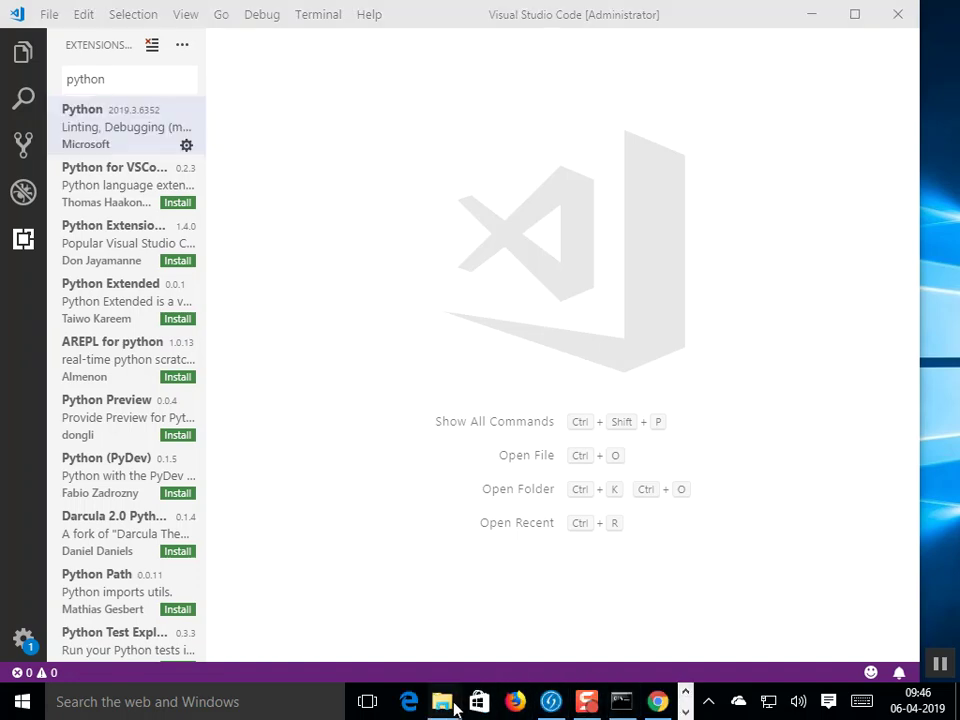
{"action": "mouse_move", "coordinate": [442, 702]}
{"action": "left_click", "coordinate": [365, 600]}
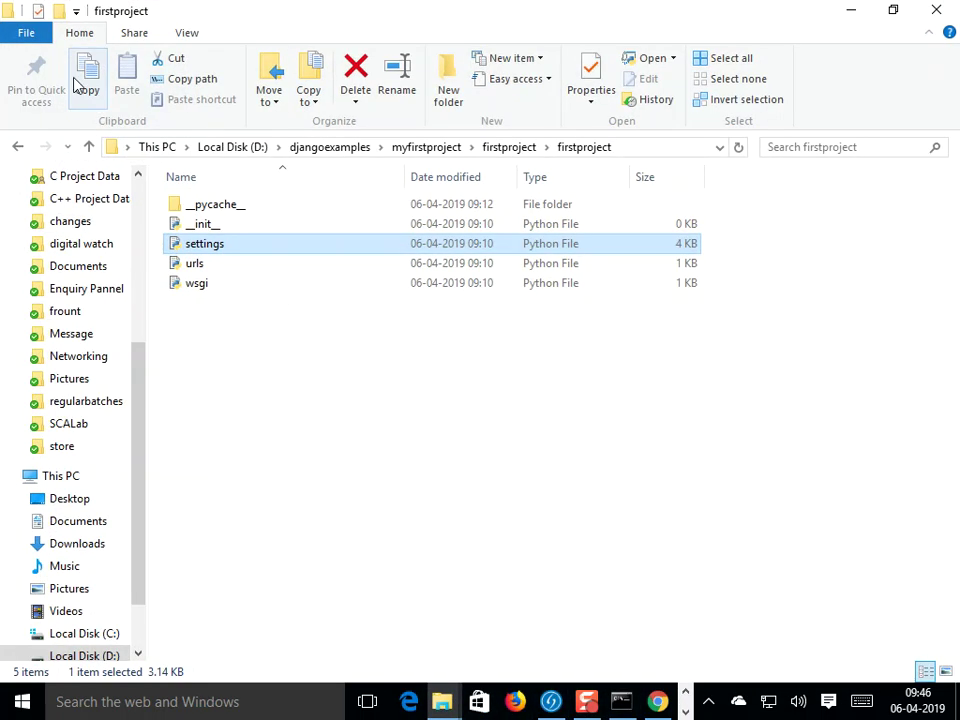
{"action": "left_click", "coordinate": [18, 147]}
{"action": "left_click", "coordinate": [18, 147]}
{"action": "left_click", "coordinate": [18, 147]}
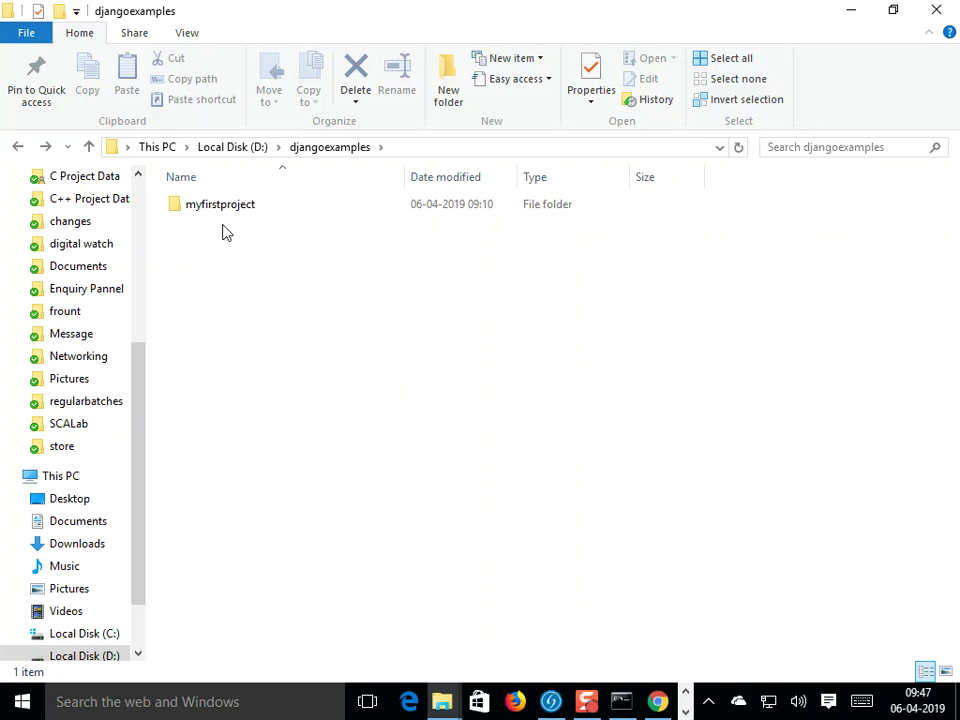
Step: Create a new folder named myvsdjangoproject in D:\djangoexamples
{"action": "right_click", "coordinate": [250, 340]}
{"action": "mouse_move", "coordinate": [380, 598]}
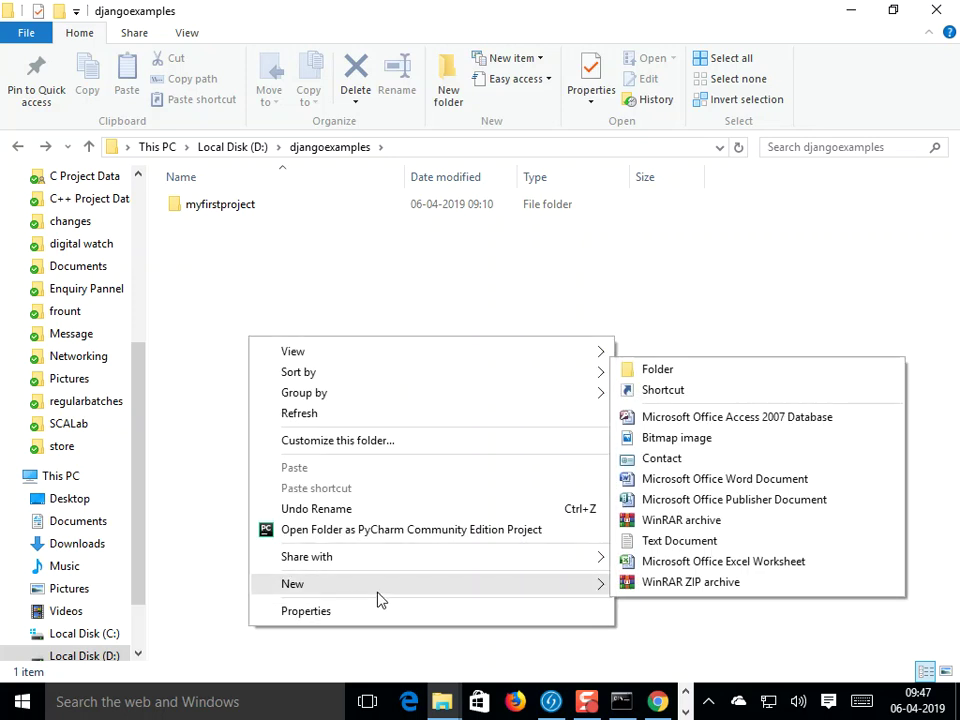
{"action": "left_click", "coordinate": [647, 372]}
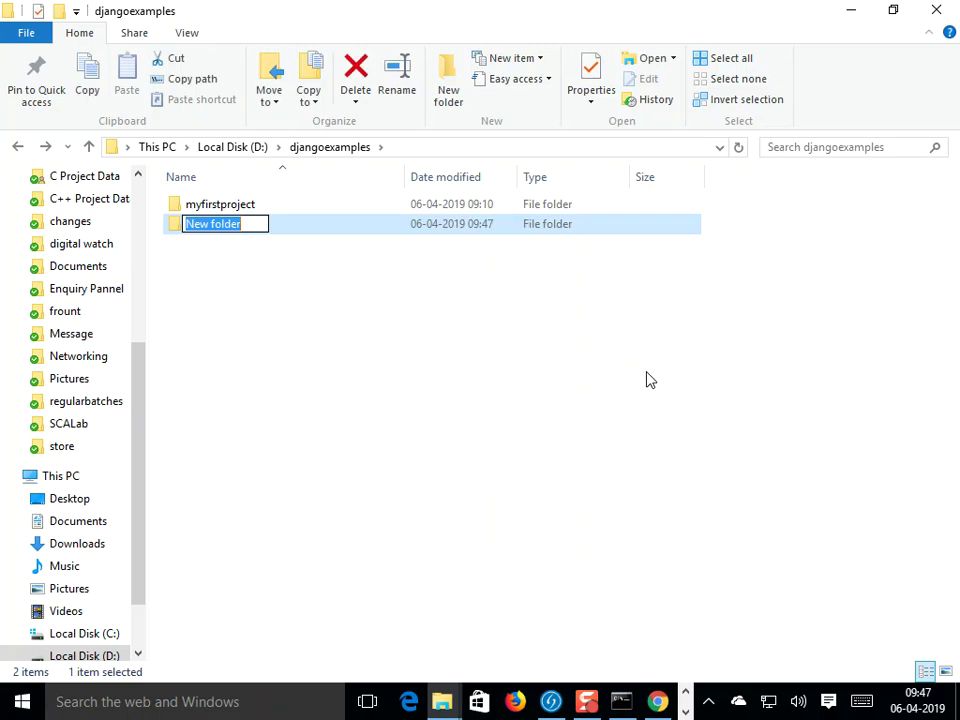
{"action": "type", "text": "myvs"}
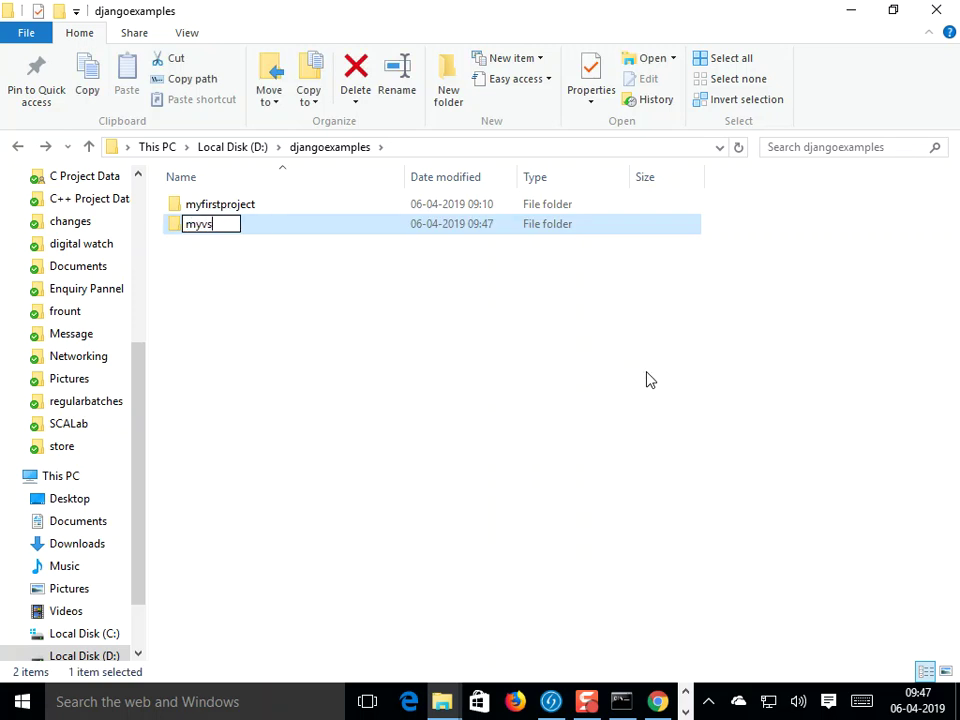
{"action": "type", "text": "django"}
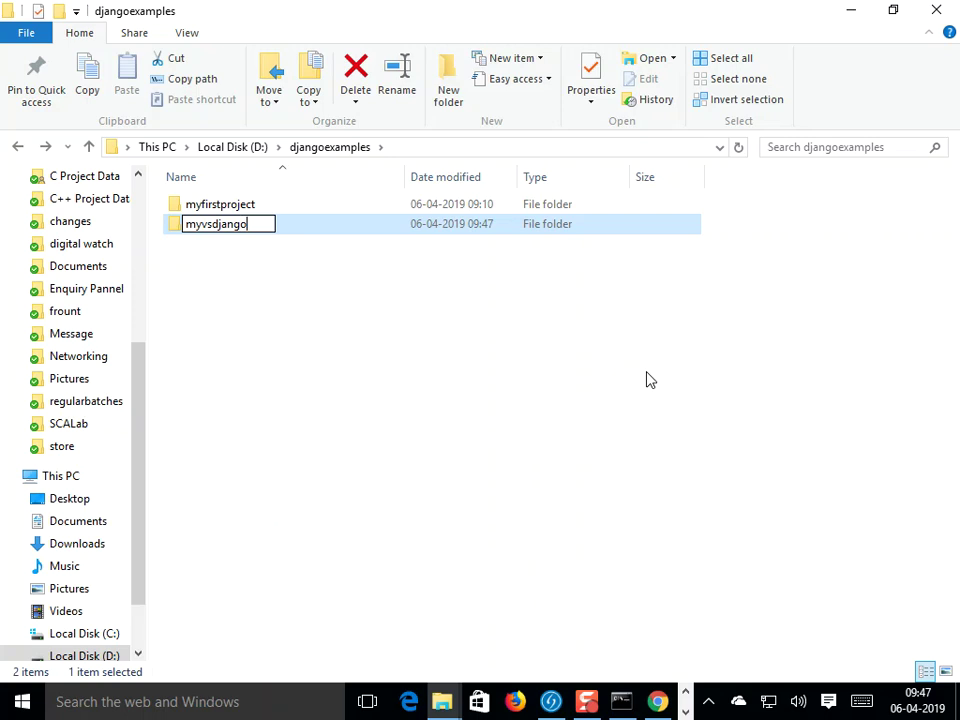
{"action": "type", "text": "project"}
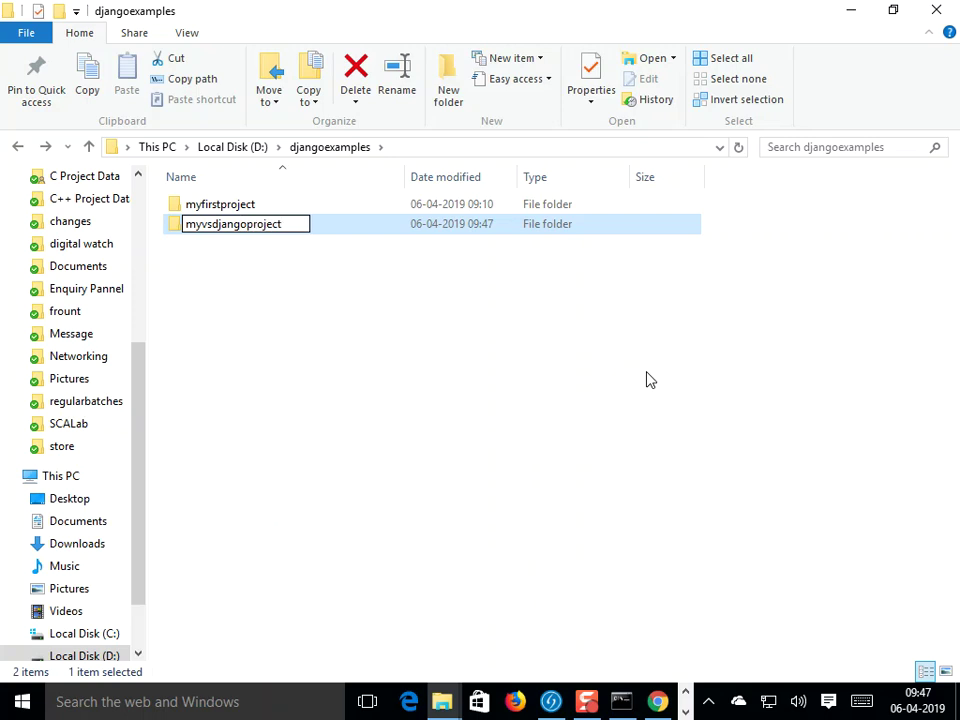
{"action": "left_click", "coordinate": [648, 378]}
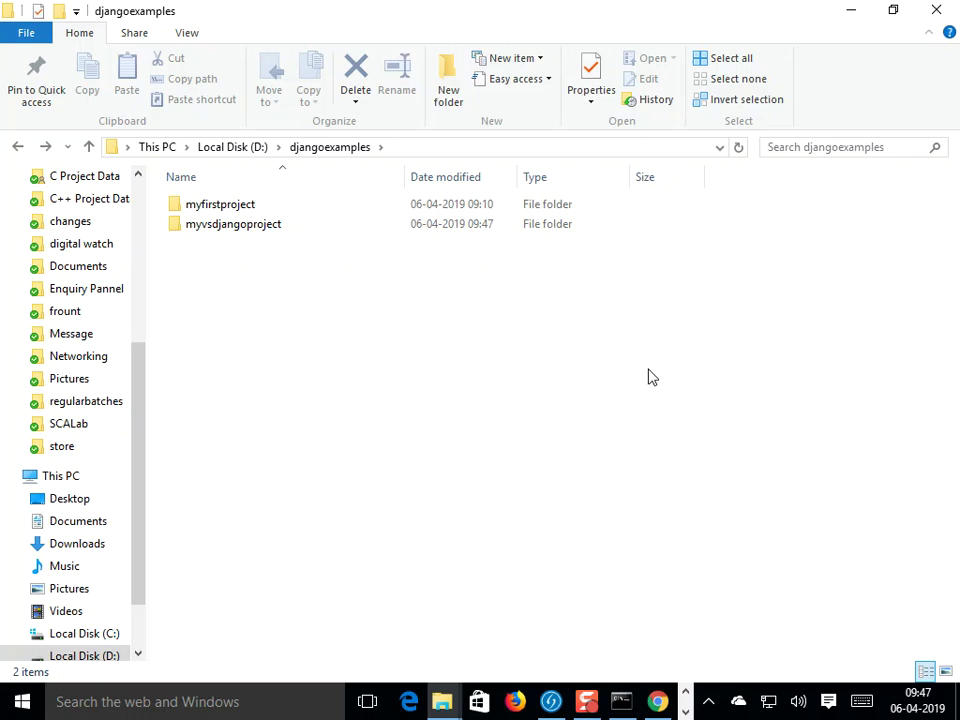
Step: Return to the Lecture 5 slide show and read how to create the vsdjango virtual environment in the project folder
{"action": "left_click", "coordinate": [657, 701]}
{"action": "left_click", "coordinate": [685, 712]}
{"action": "left_click", "coordinate": [459, 701]}
{"action": "left_click", "coordinate": [762, 672]}
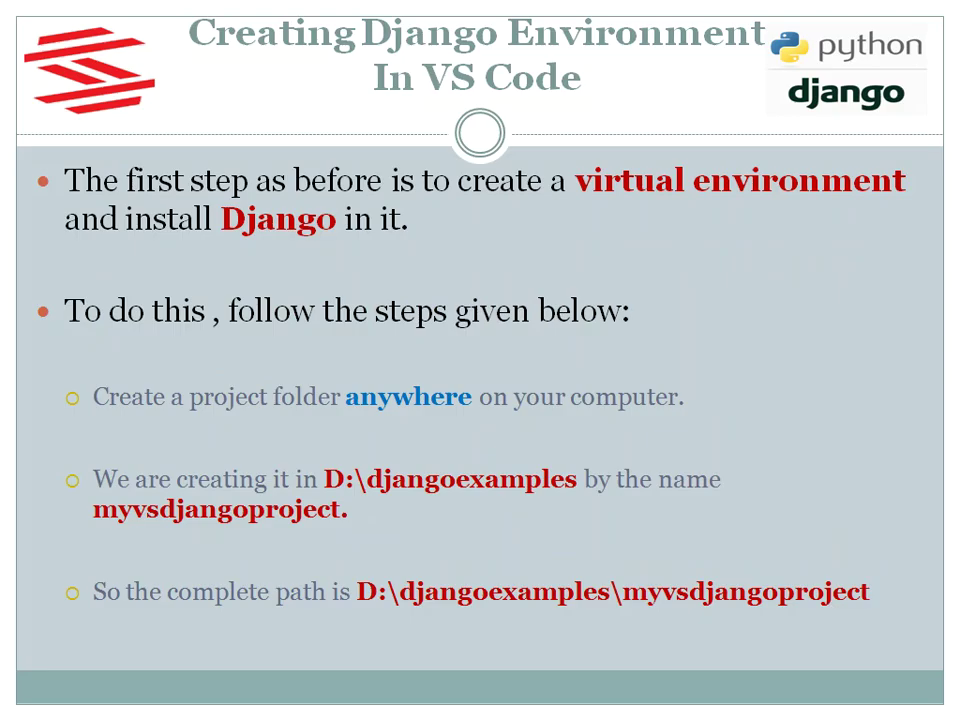
{"action": "left_click", "coordinate": [740, 588]}
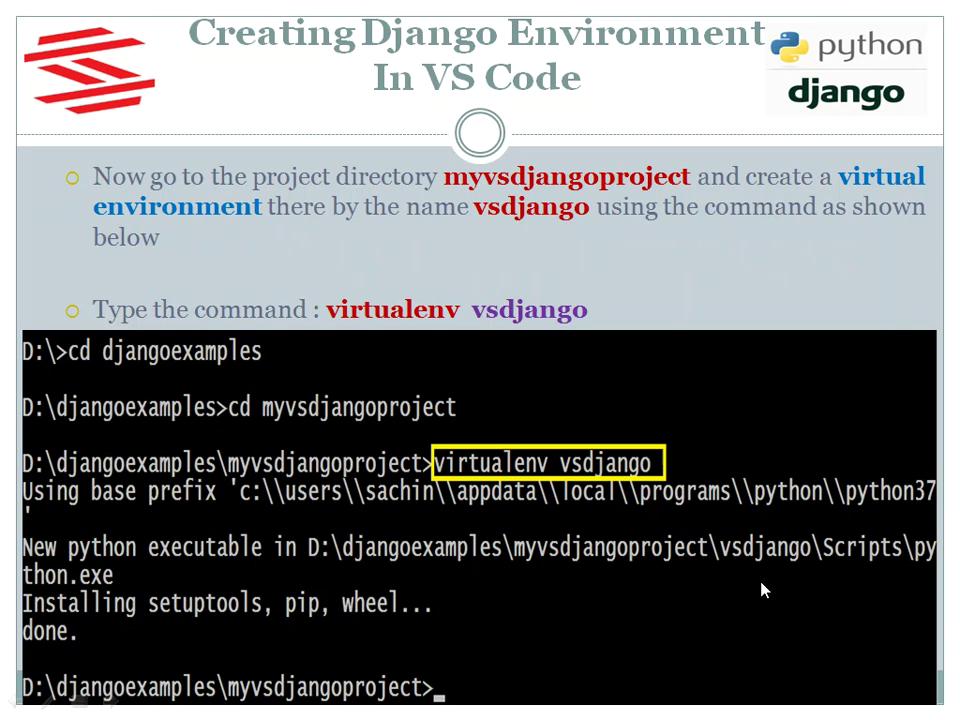
{"action": "scroll", "coordinate": [797, 550], "scroll_direction": "up", "scroll_amount": 1}
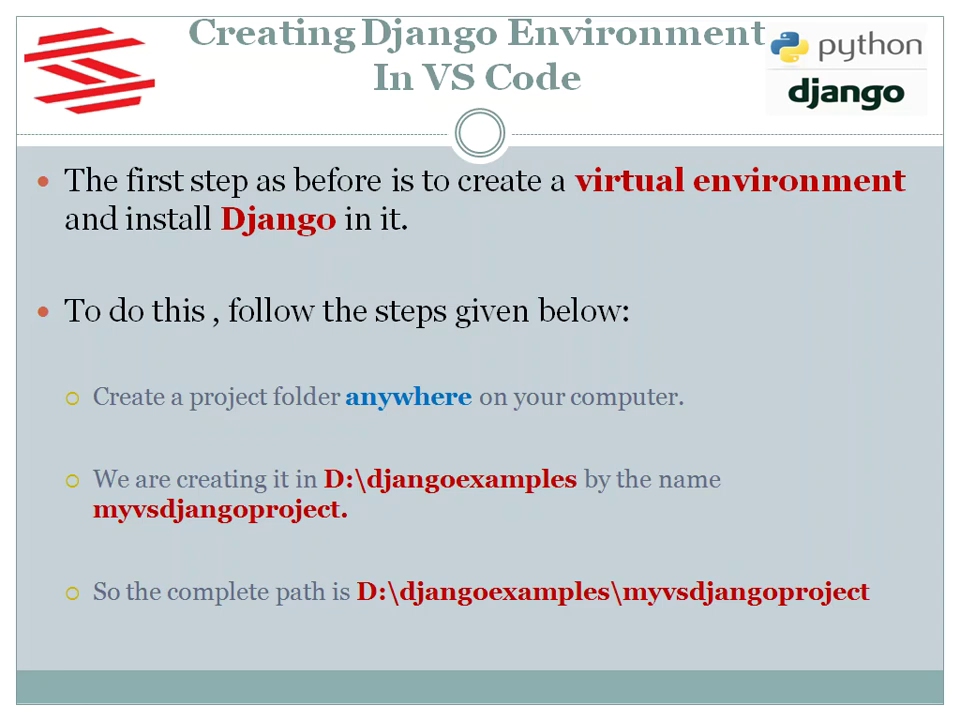
{"action": "key", "text": "Escape"}
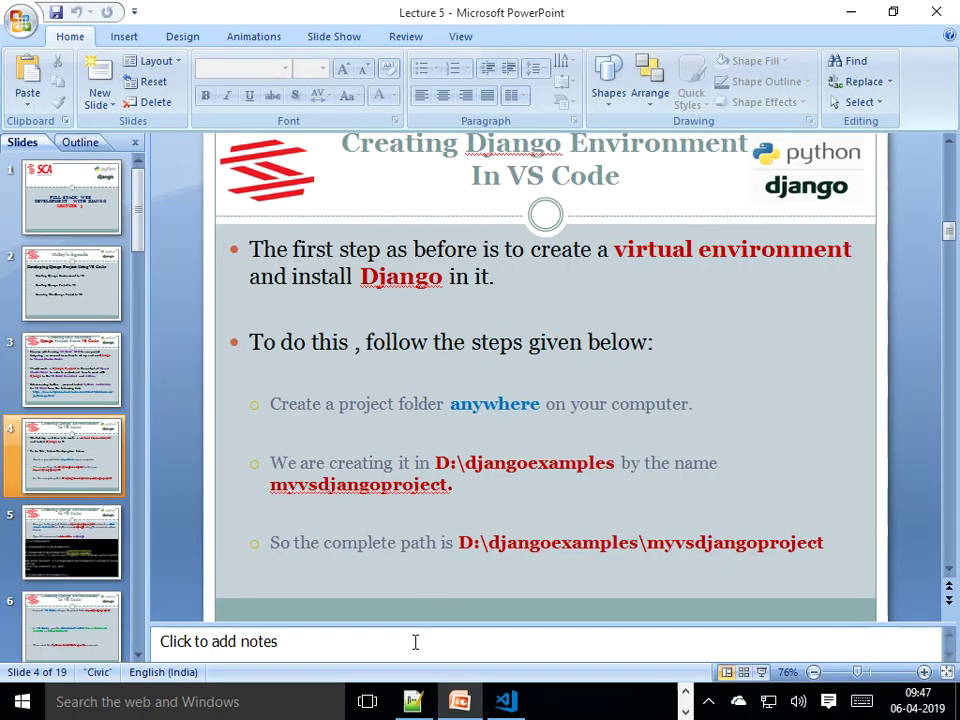
Step: Switch to the Command Prompt running manage.py runserver and stop the Django development server
{"action": "left_click", "coordinate": [621, 701]}
{"action": "scroll", "coordinate": [541, 531], "scroll_direction": "down", "scroll_amount": 3}
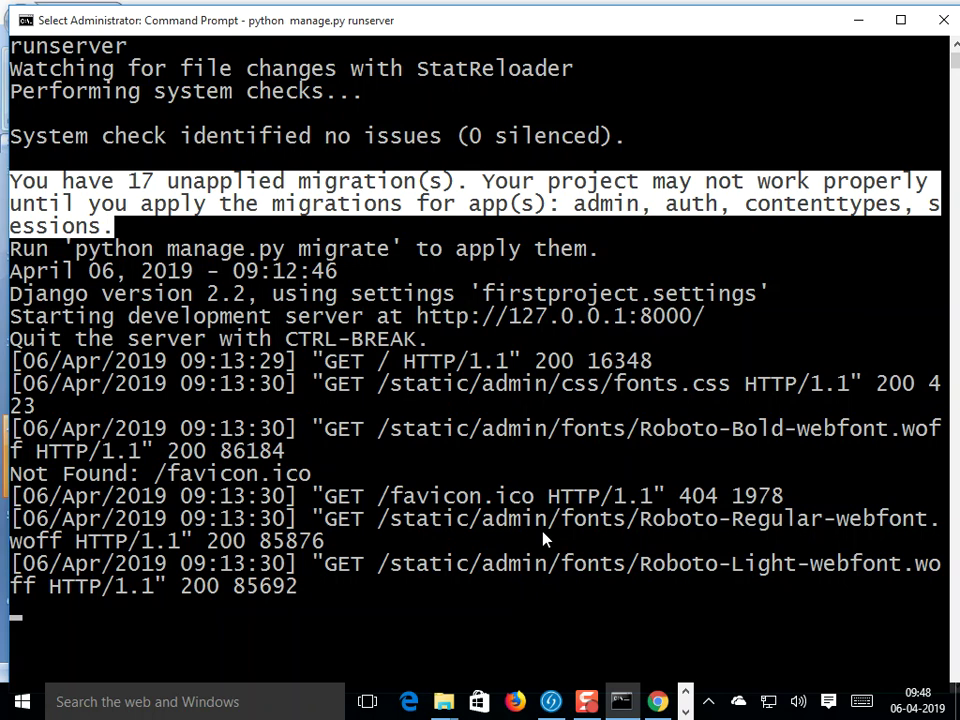
{"action": "key", "text": "Return"}
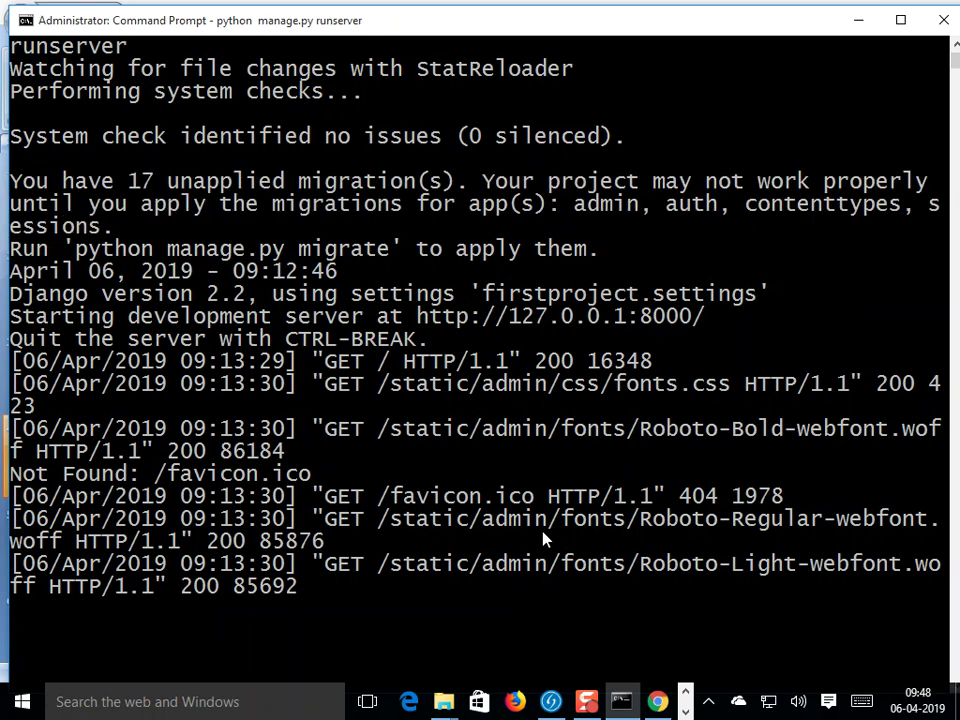
{"action": "left_click", "coordinate": [357, 655]}
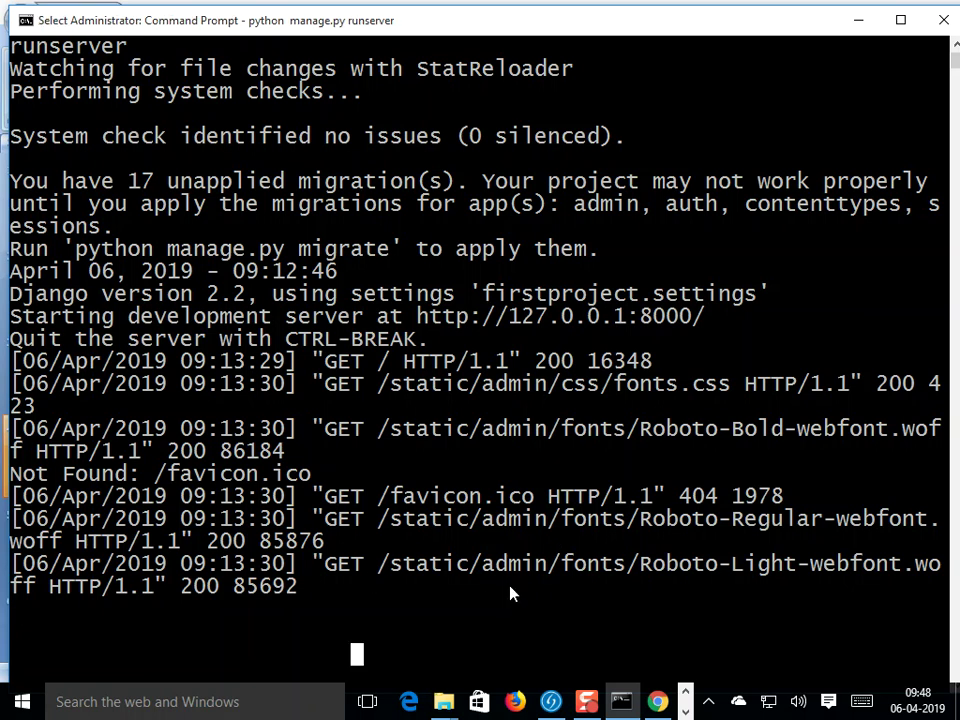
{"action": "key", "text": "Escape"}
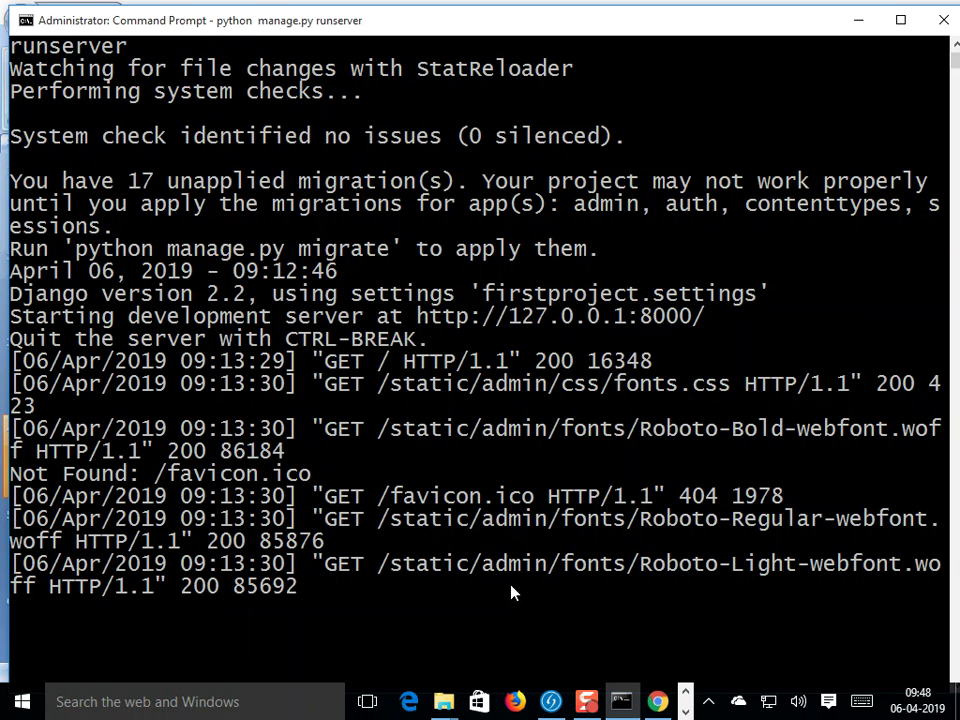
{"action": "left_click", "coordinate": [500, 598]}
{"action": "scroll", "coordinate": [500, 606], "scroll_direction": "down", "scroll_amount": 1}
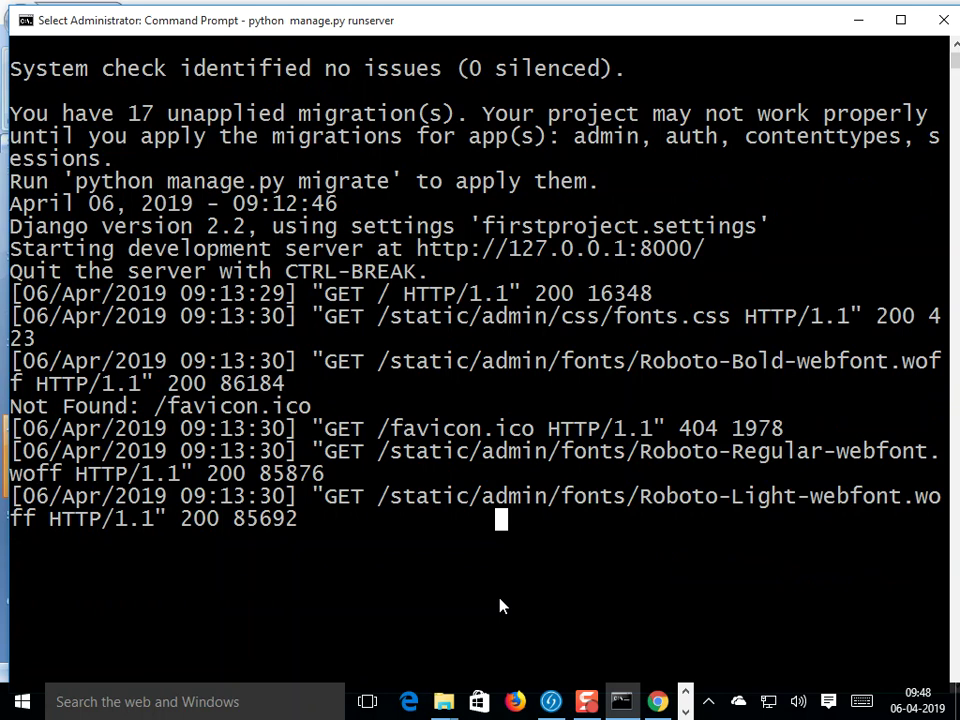
{"action": "key", "text": "Escape"}
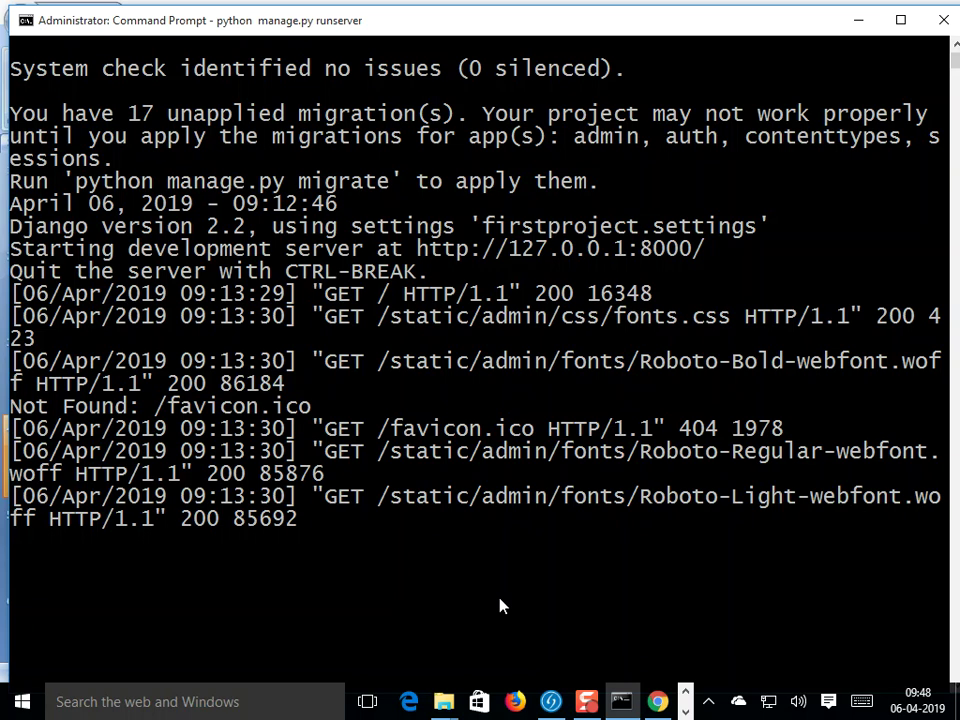
{"action": "key", "text": "ctrl+c"}
{"action": "key", "text": "ctrl+x"}
{"action": "key", "text": "ctrl+z"}
{"action": "key", "text": "BackSpace"}
{"action": "key", "text": "BackSpace"}
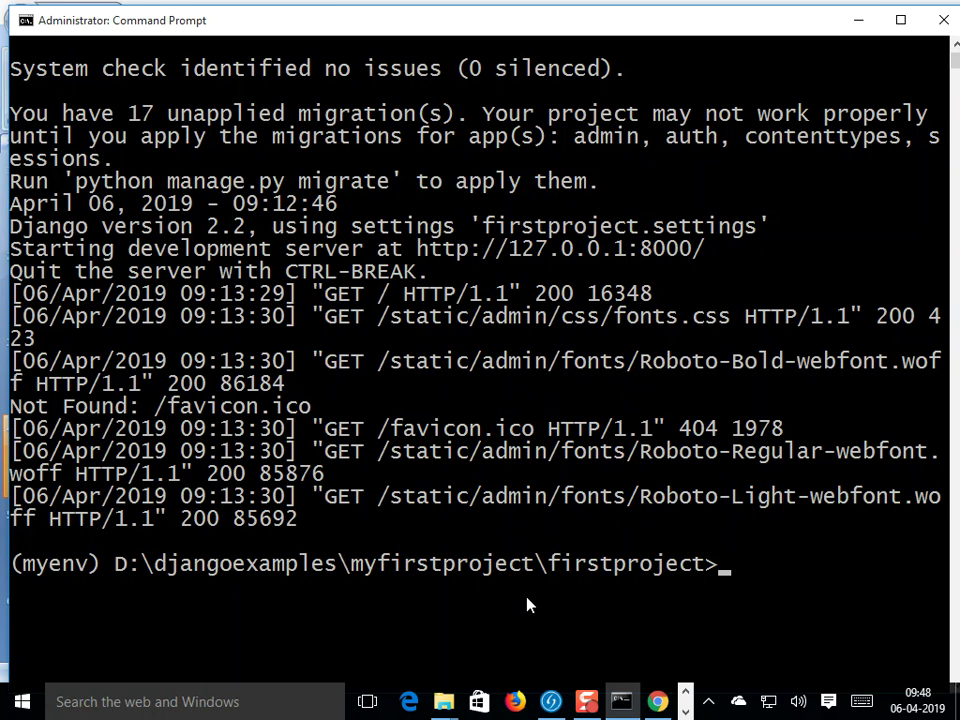
Step: Reload the 127.0.0.1:8000 page in Chrome to check whether the site still responds, and minimize the Command Prompt
{"action": "left_click", "coordinate": [657, 701]}
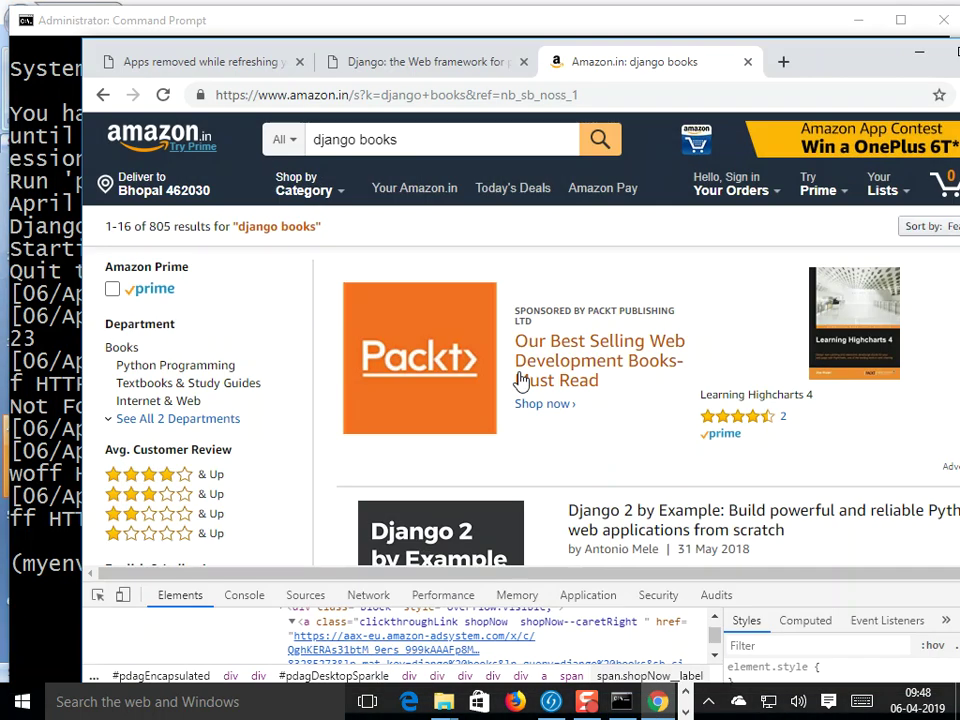
{"action": "left_click", "coordinate": [377, 64]}
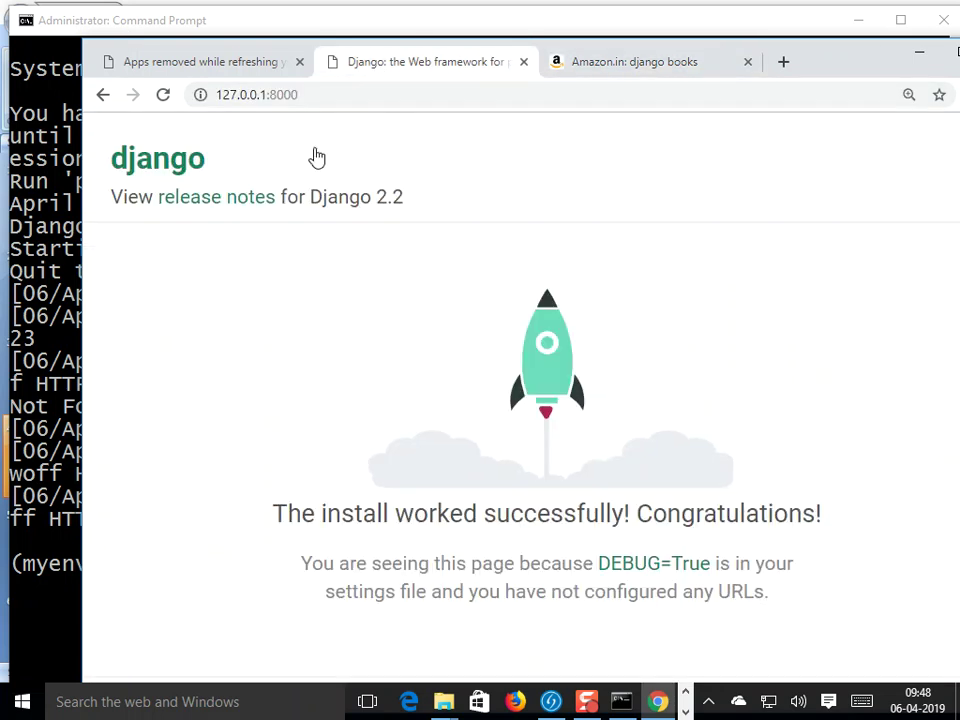
{"action": "left_click", "coordinate": [163, 95]}
{"action": "key", "text": "F5"}
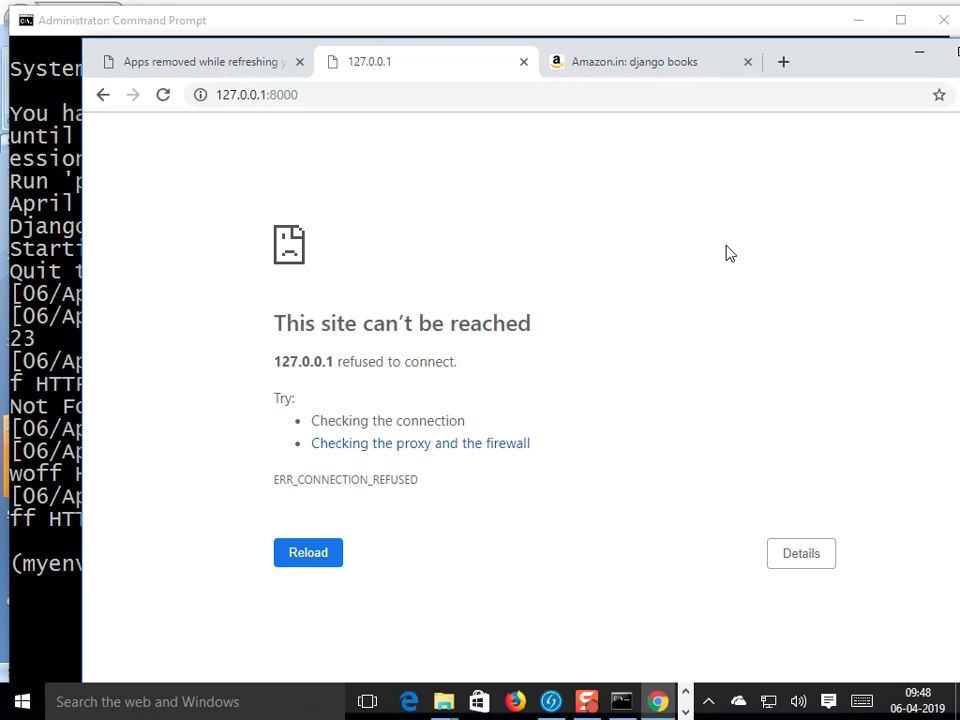
{"action": "key", "text": "F5"}
{"action": "left_click", "coordinate": [858, 20]}
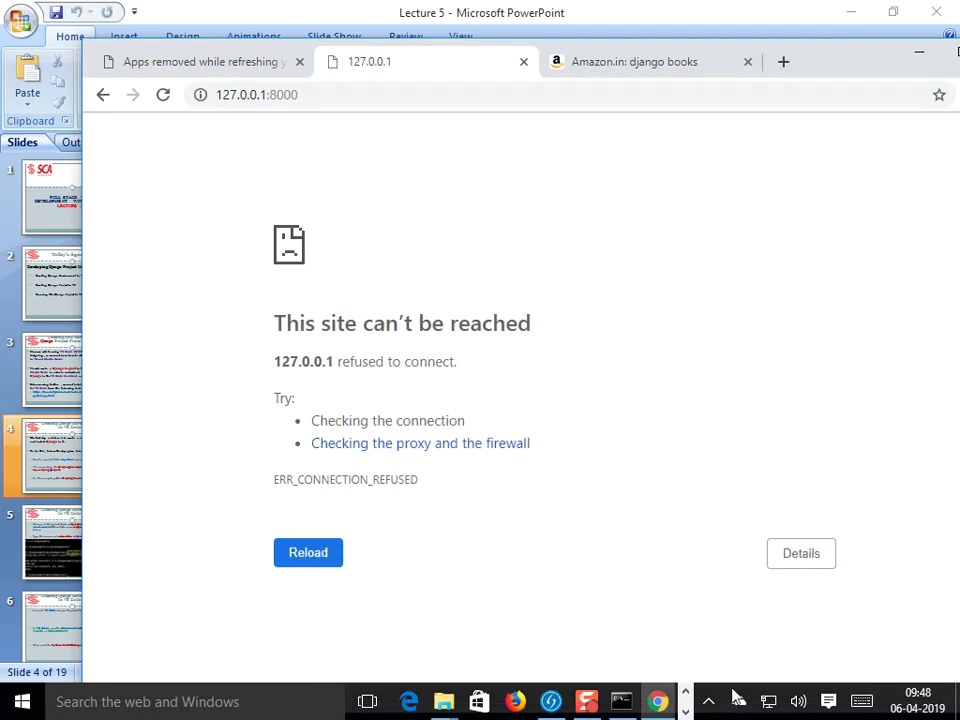
Step: Switch to the Command Prompt and try to run myenv\Scripts\deactivate from the firstproject folder
{"action": "left_click", "coordinate": [621, 701]}
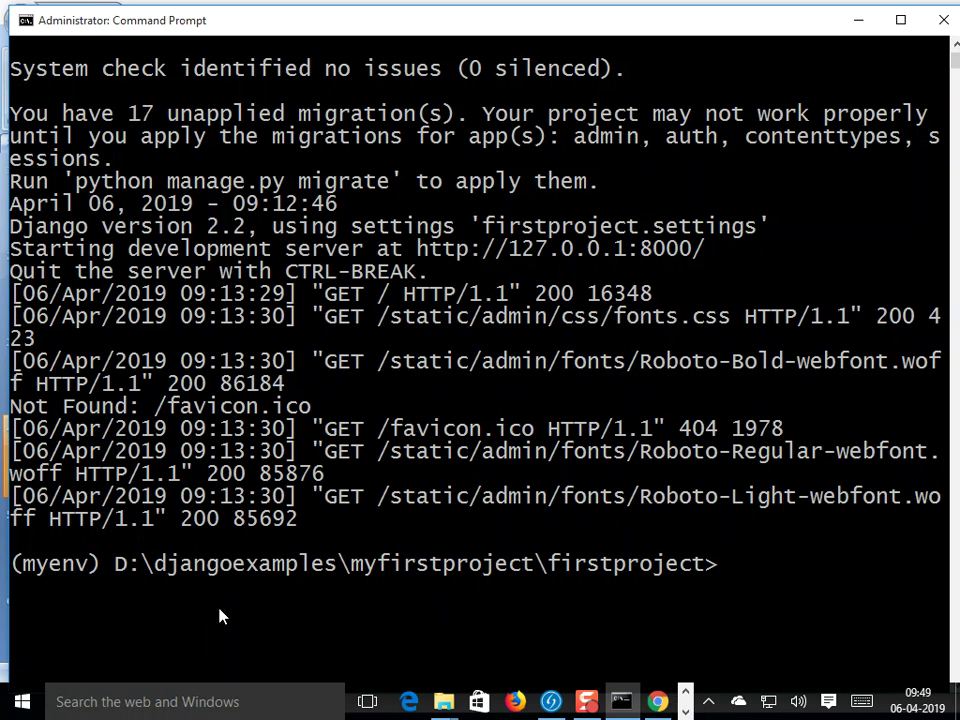
{"action": "type", "text": "myenv"}
{"action": "type", "text": "\\"}
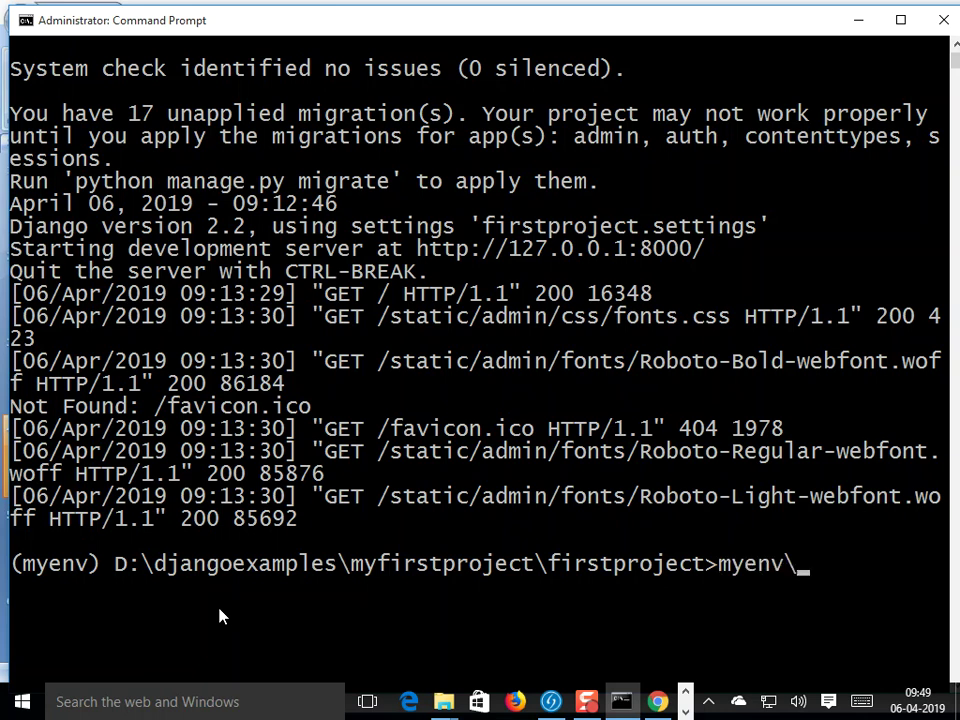
{"action": "type", "text": "Scripts"}
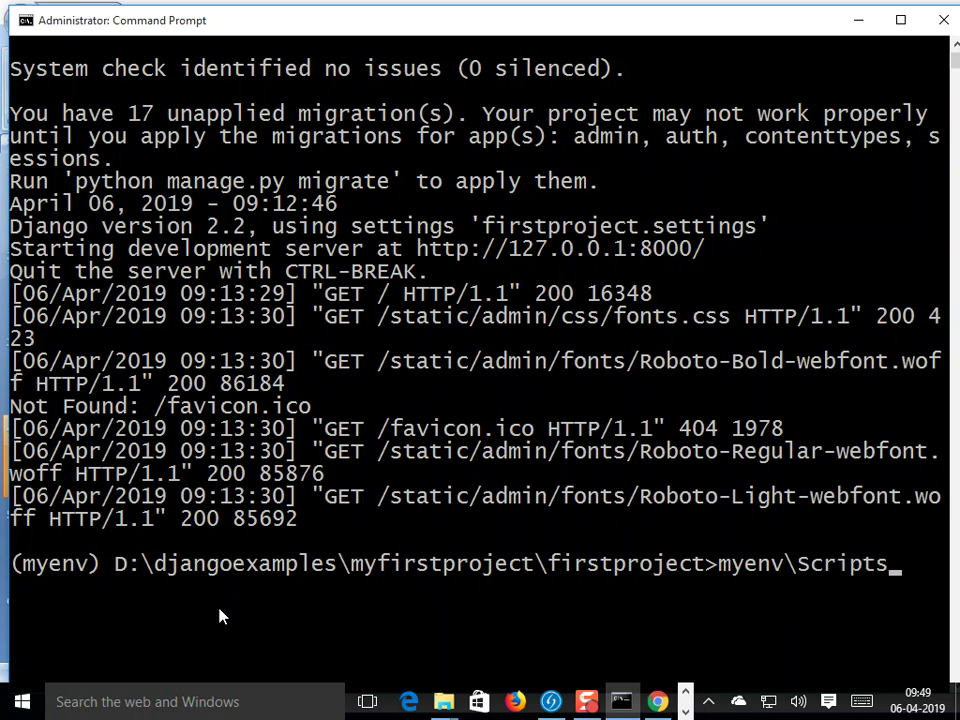
{"action": "type", "text": "\\deact"}
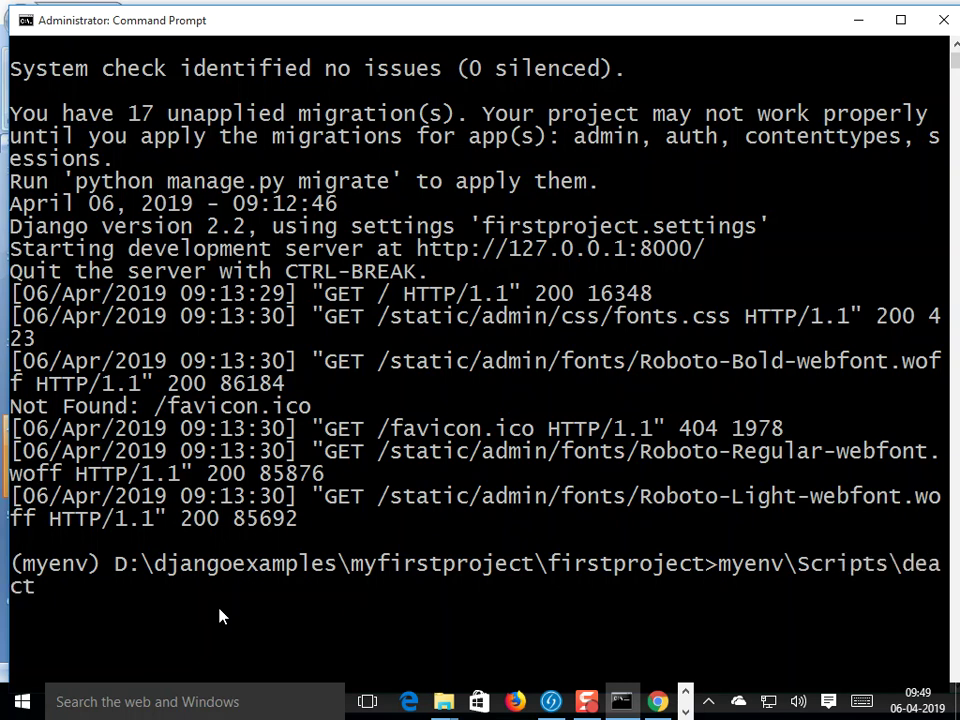
{"action": "type", "text": "ivate"}
{"action": "key", "text": "Return"}
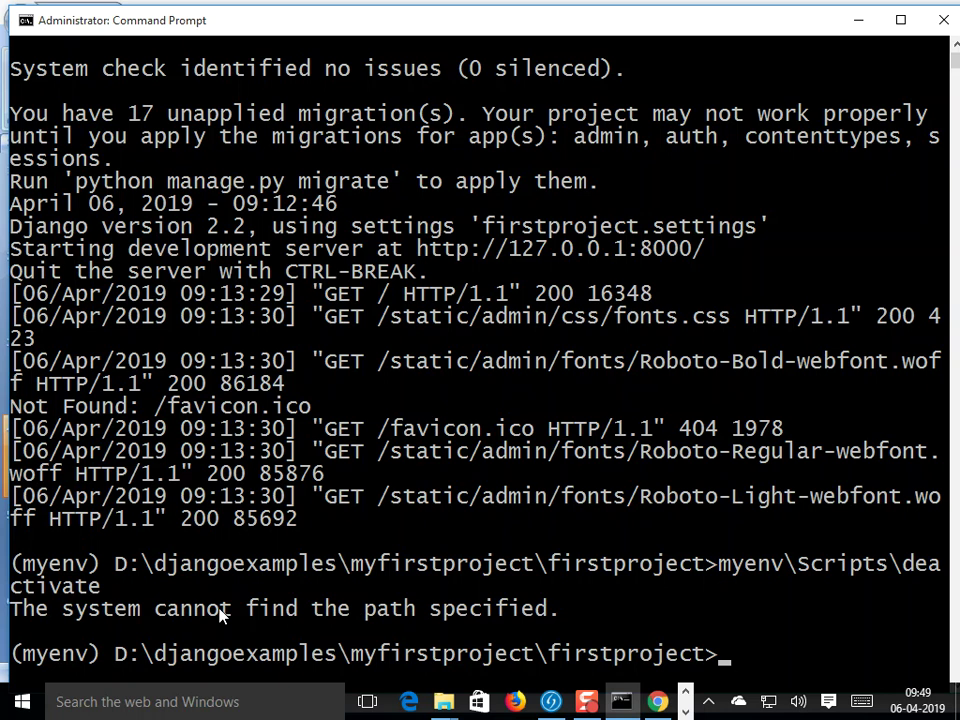
{"action": "scroll", "coordinate": [422, 645], "scroll_direction": "down", "scroll_amount": 1}
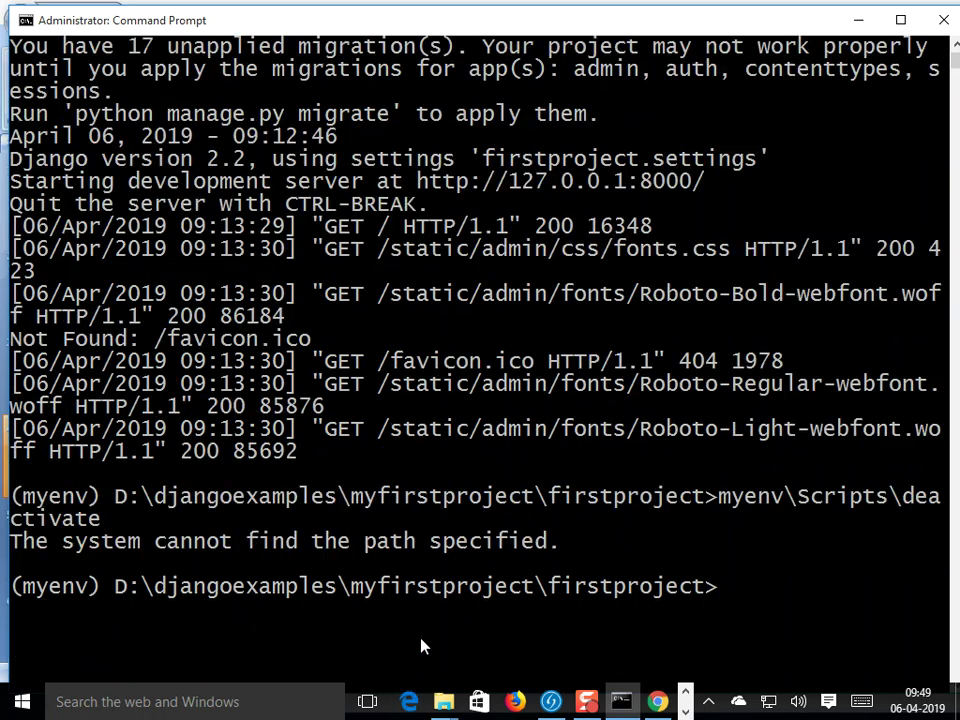
{"action": "key", "text": "Up"}
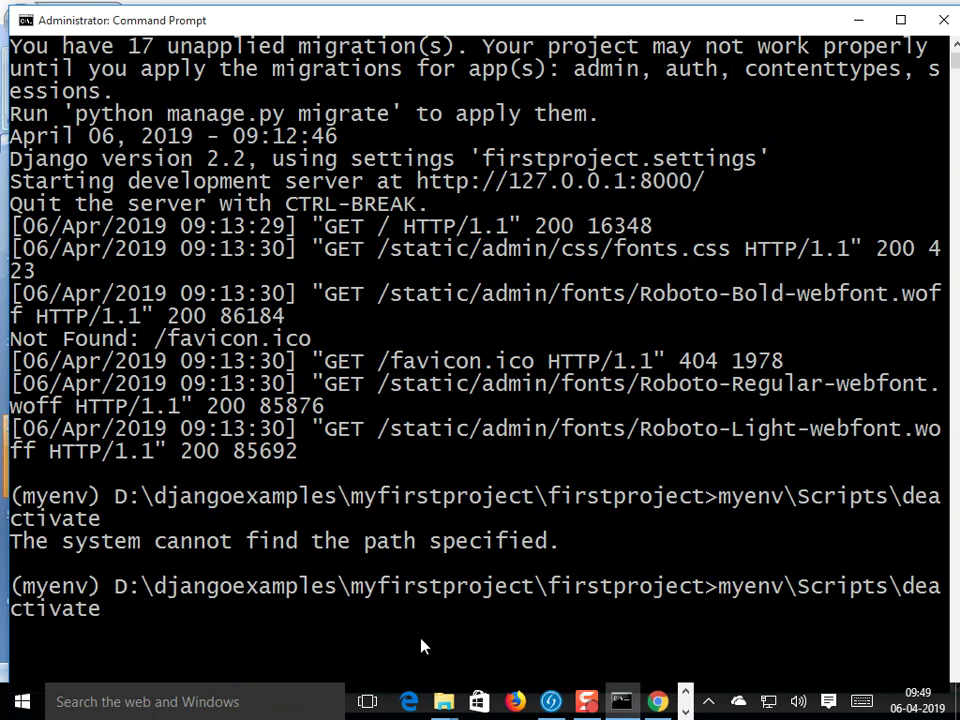
{"action": "key", "text": "Left"}
{"action": "key", "text": "Left"}
{"action": "key", "text": "Left"}
{"action": "key", "text": "Left"}
{"action": "key", "text": "Left"}
{"action": "key", "text": "Left"}
{"action": "key", "text": "Left"}
{"action": "key", "text": "Left"}
{"action": "key", "text": "Left"}
{"action": "key", "text": "Left"}
{"action": "key", "text": "Left"}
{"action": "key", "text": "Left"}
{"action": "key", "text": "Left"}
{"action": "key", "text": "Left"}
{"action": "key", "text": "Left"}
{"action": "key", "text": "Left"}
{"action": "key", "text": "Left"}
{"action": "key", "text": "Left"}
{"action": "key", "text": "Left"}
{"action": "key", "text": "Up"}
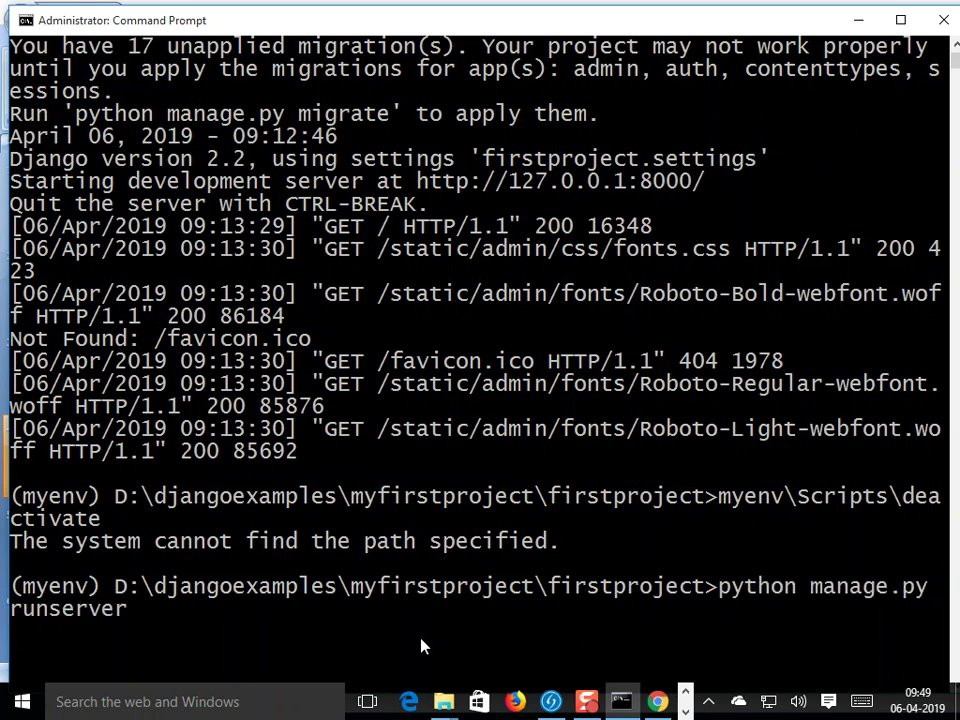
{"action": "key", "text": "Down"}
{"action": "key", "text": "Left"}
{"action": "key", "text": "Left"}
{"action": "key", "text": "Left"}
{"action": "key", "text": "Left"}
{"action": "key", "text": "Left"}
{"action": "key", "text": "Left"}
{"action": "key", "text": "Left"}
{"action": "key", "text": "Left"}
{"action": "key", "text": "Left"}
{"action": "key", "text": "Left"}
{"action": "key", "text": "Left"}
{"action": "key", "text": "Left"}
{"action": "key", "text": "Left"}
{"action": "key", "text": "Left"}
{"action": "key", "text": "Left"}
{"action": "key", "text": "Left"}
{"action": "key", "text": "Left"}
{"action": "key", "text": "Left"}
{"action": "key", "text": "Left"}
{"action": "key", "text": "Left"}
{"action": "key", "text": "Left"}
{"action": "key", "text": "Left"}
{"action": "key", "text": "Left"}
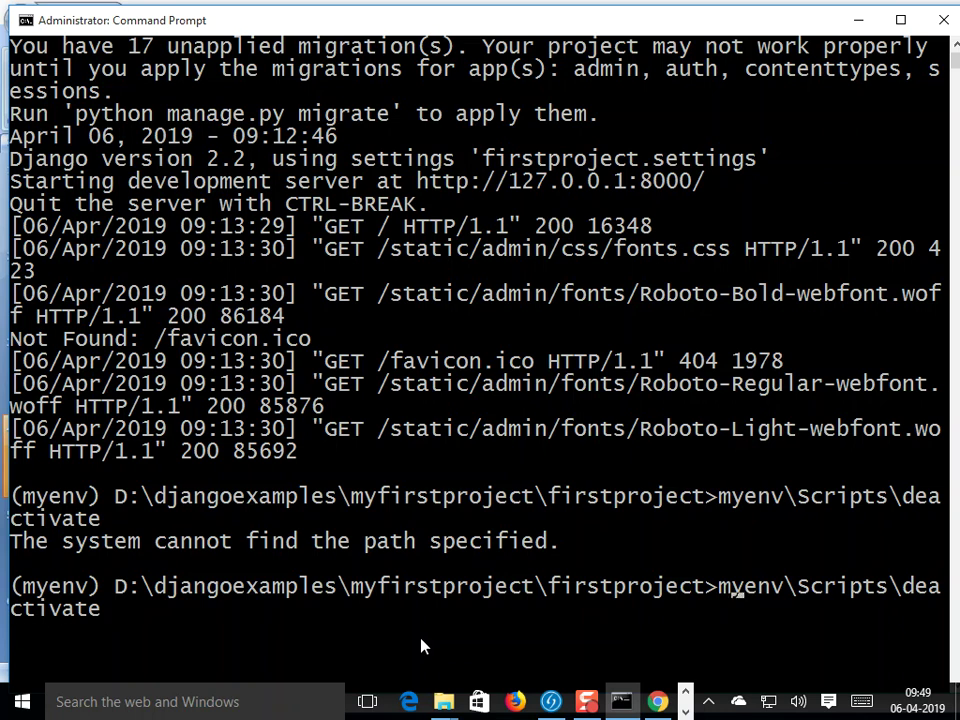
{"action": "key", "text": "Delete"}
{"action": "key", "text": "Delete"}
{"action": "key", "text": "Delete"}
{"action": "key", "text": "Delete"}
{"action": "key", "text": "Delete"}
{"action": "key", "text": "Delete"}
{"action": "key", "text": "Delete"}
{"action": "key", "text": "Delete"}
{"action": "key", "text": "Delete"}
{"action": "key", "text": "Delete"}
{"action": "key", "text": "Delete"}
{"action": "key", "text": "Delete"}
{"action": "key", "text": "Delete"}
{"action": "key", "text": "Delete"}
{"action": "key", "text": "Delete"}
{"action": "key", "text": "Delete"}
{"action": "key", "text": "Delete"}
{"action": "key", "text": "Delete"}
{"action": "key", "text": "Delete"}
{"action": "key", "text": "Delete"}
{"action": "key", "text": "Delete"}
{"action": "key", "text": "Delete"}
{"action": "key", "text": "Delete"}
{"action": "key", "text": "Delete"}
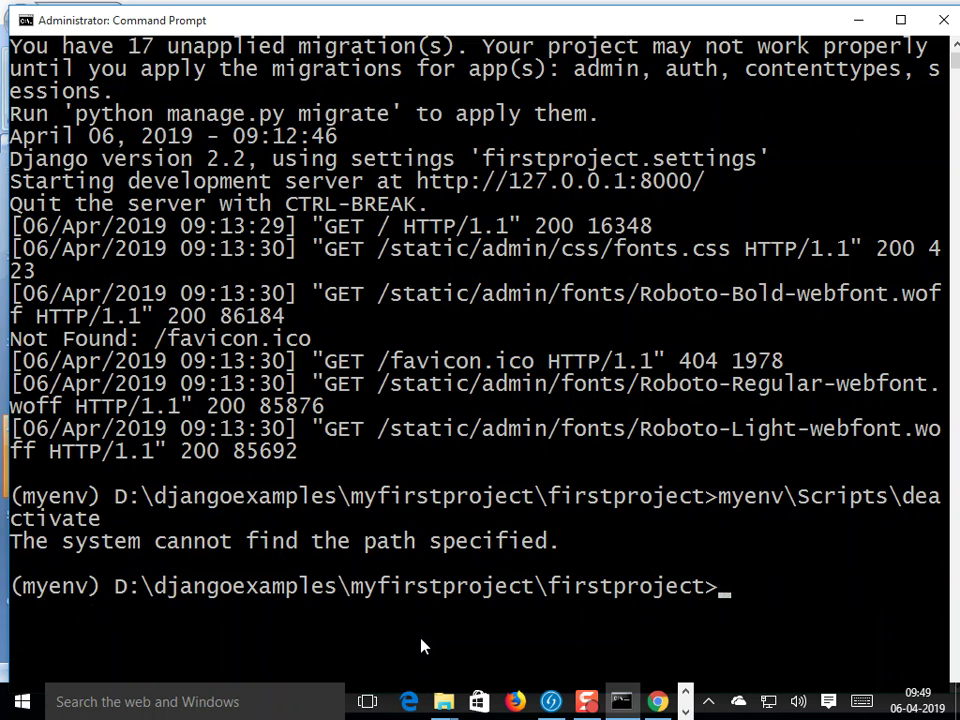
Step: Move up to the myfirstproject folder with cd.. and run myenv\Scripts\deactivate to deactivate the virtual environment
{"action": "type", "text": "cd.."}
{"action": "key", "text": "Return"}
{"action": "key", "text": "Up"}
{"action": "key", "text": "Up"}
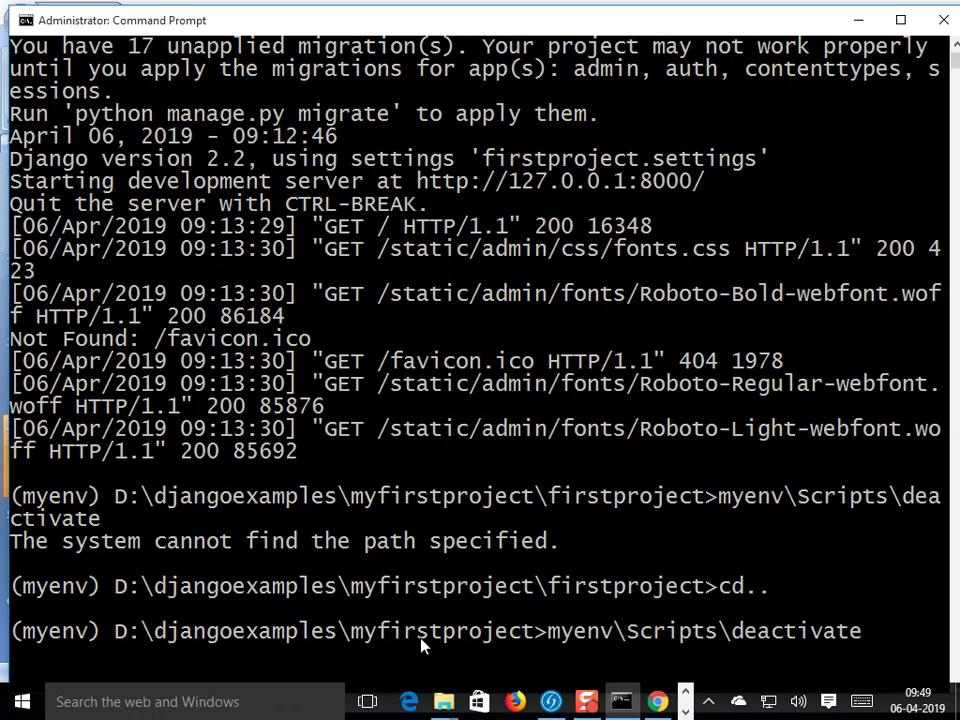
{"action": "key", "text": "Return"}
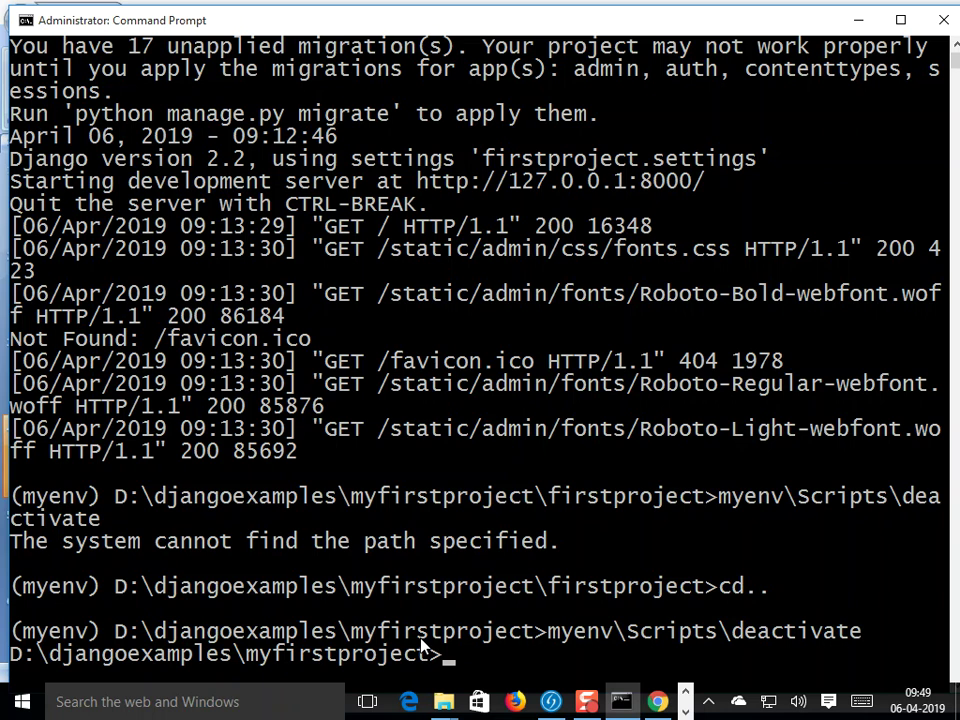
{"action": "scroll", "coordinate": [356, 647], "scroll_direction": "down", "scroll_amount": 1}
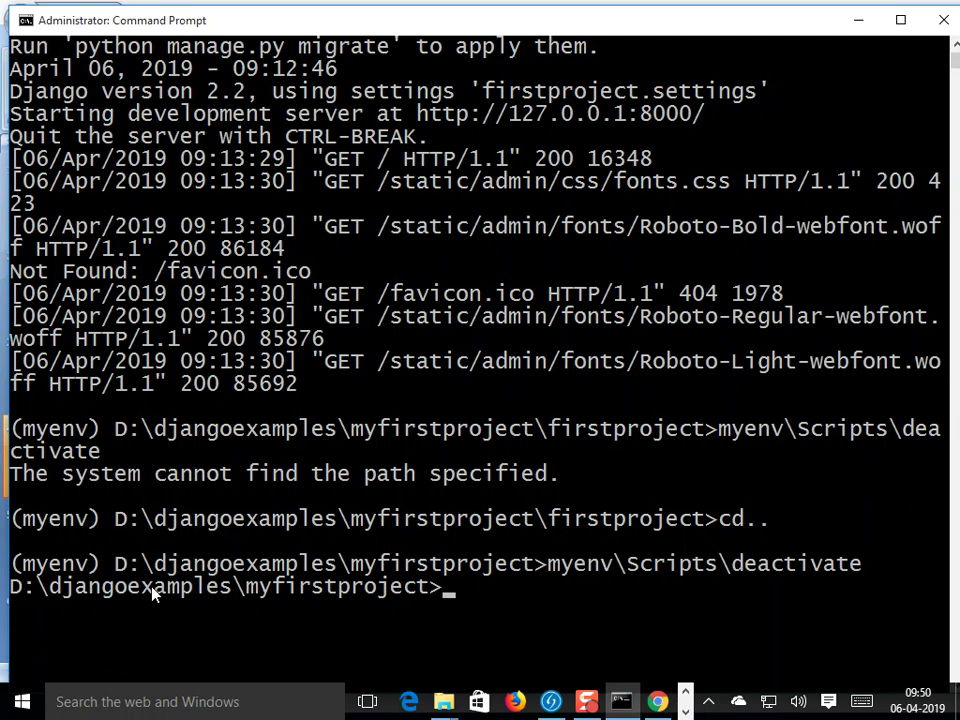
Step: Change the working directory to D:\djangoexamples\myvsdjangoproject and clear the console screen
{"action": "type", "text": "cd.."}
{"action": "key", "text": "Return"}
{"action": "type", "text": "cd myfirstproject"}
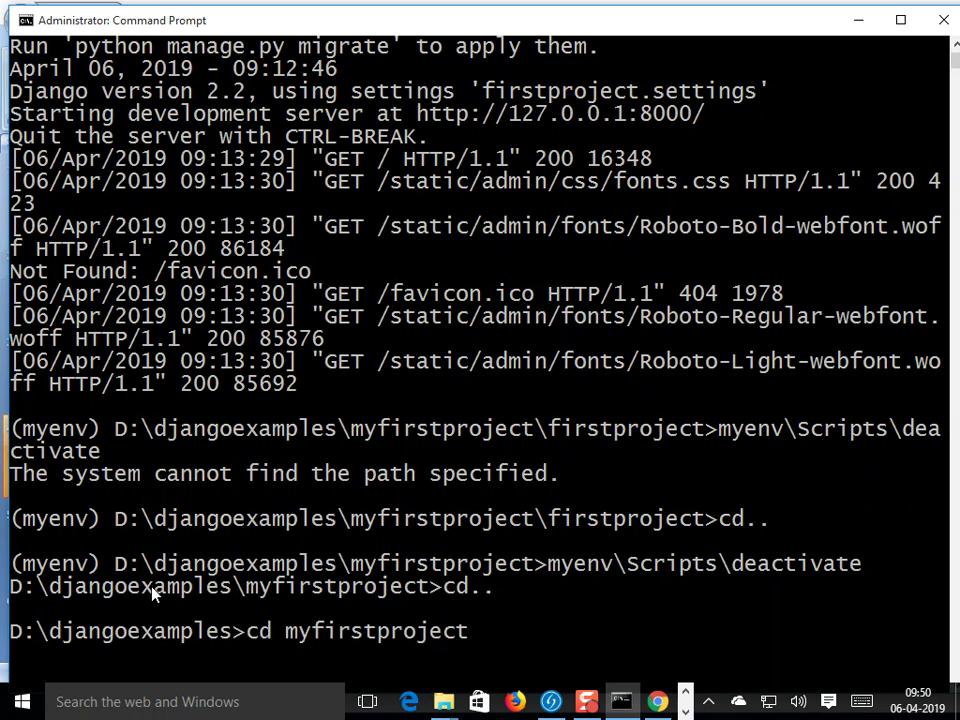
{"action": "key", "text": "Tab"}
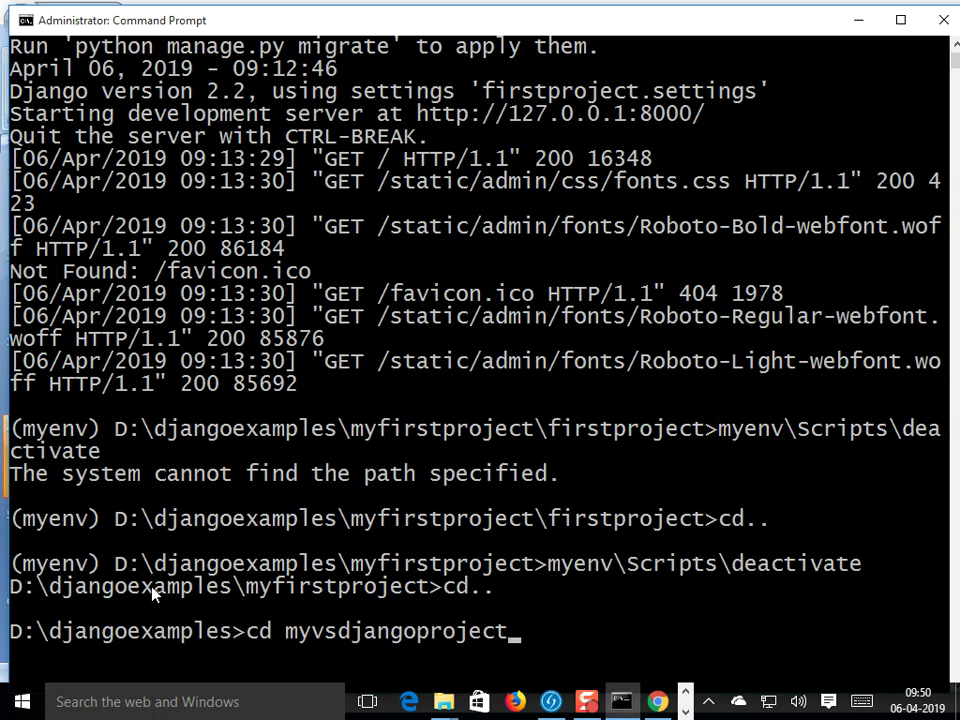
{"action": "key", "text": "Return"}
{"action": "scroll", "coordinate": [250, 606], "scroll_direction": "down", "scroll_amount": 3}
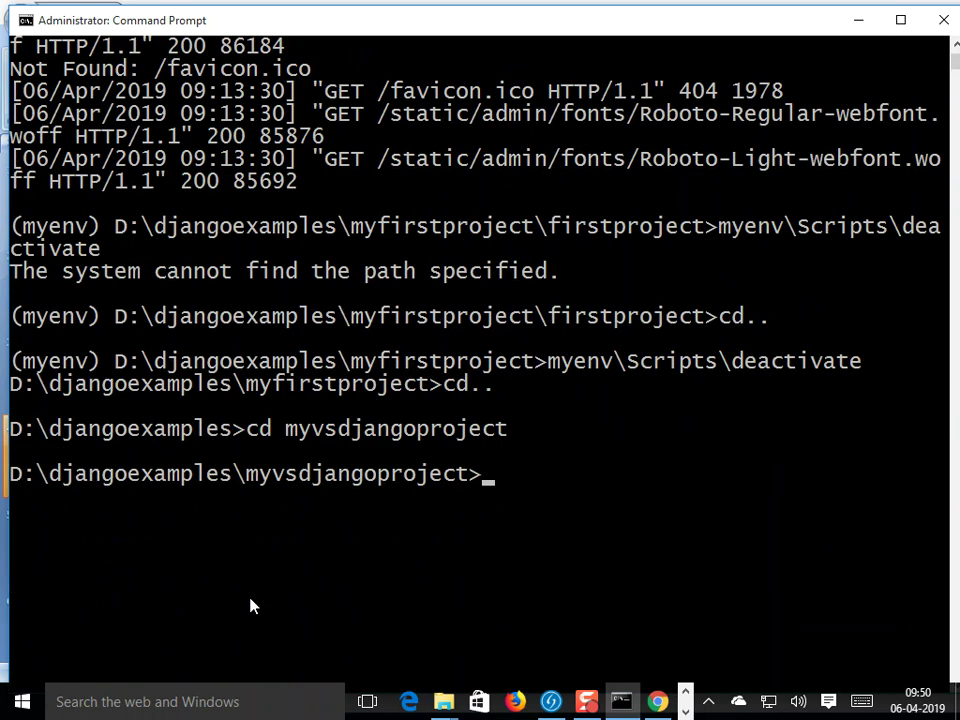
{"action": "type", "text": "cls"}
{"action": "key", "text": "Return"}
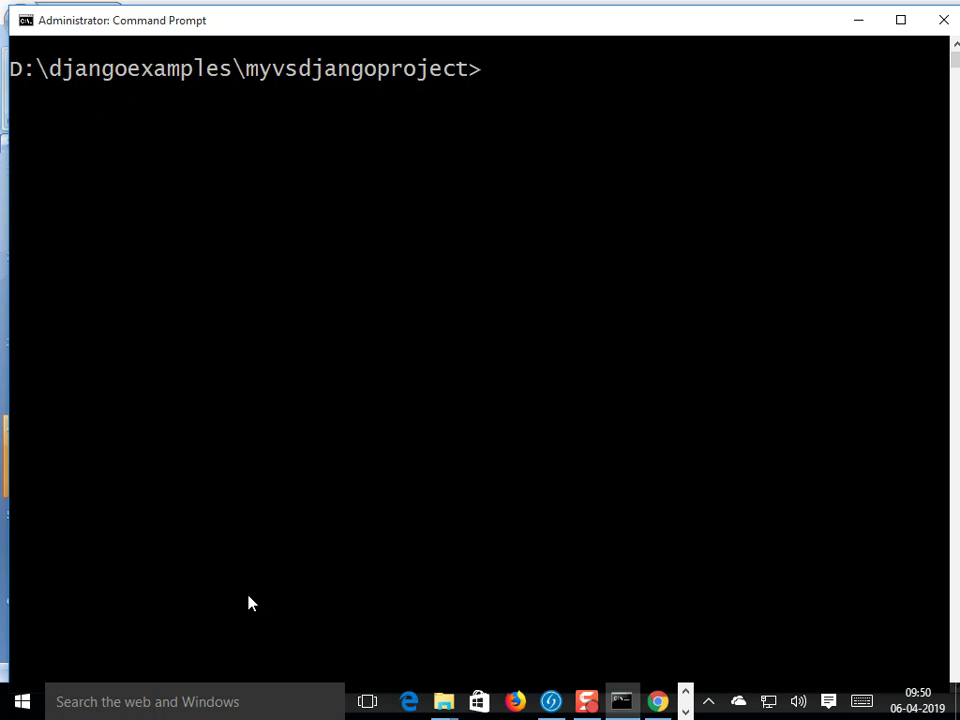
Step: Create a virtual environment named vsenv in the project folder with virtualenv vsenv
{"action": "type", "text": "virtual"}
{"action": "key", "text": "BackSpace"}
{"action": "type", "text": "e"}
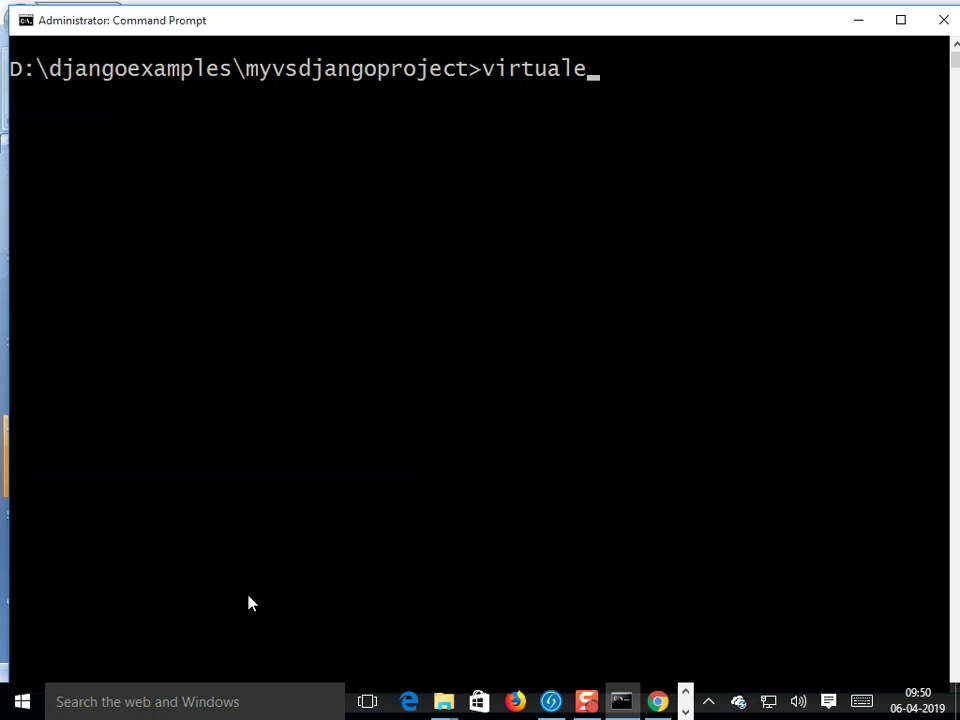
{"action": "type", "text": "nv vsenv"}
{"action": "key", "text": "Return"}
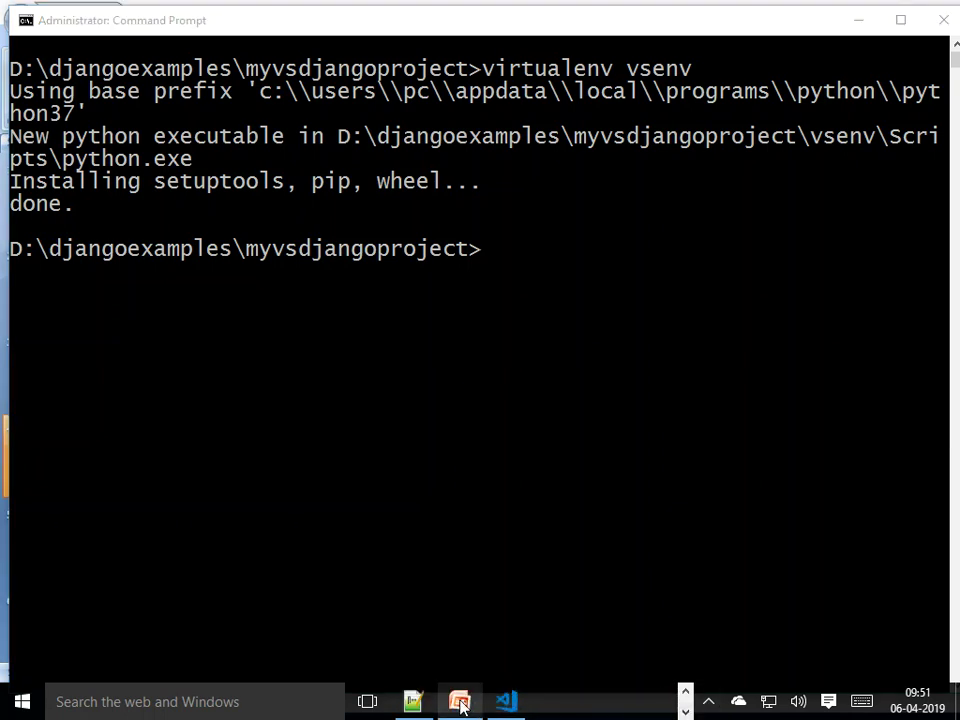
Step: Return to the Lecture 5 slide show in PowerPoint and read the steps for opening the project and selecting an interpreter
{"action": "left_click", "coordinate": [458, 701]}
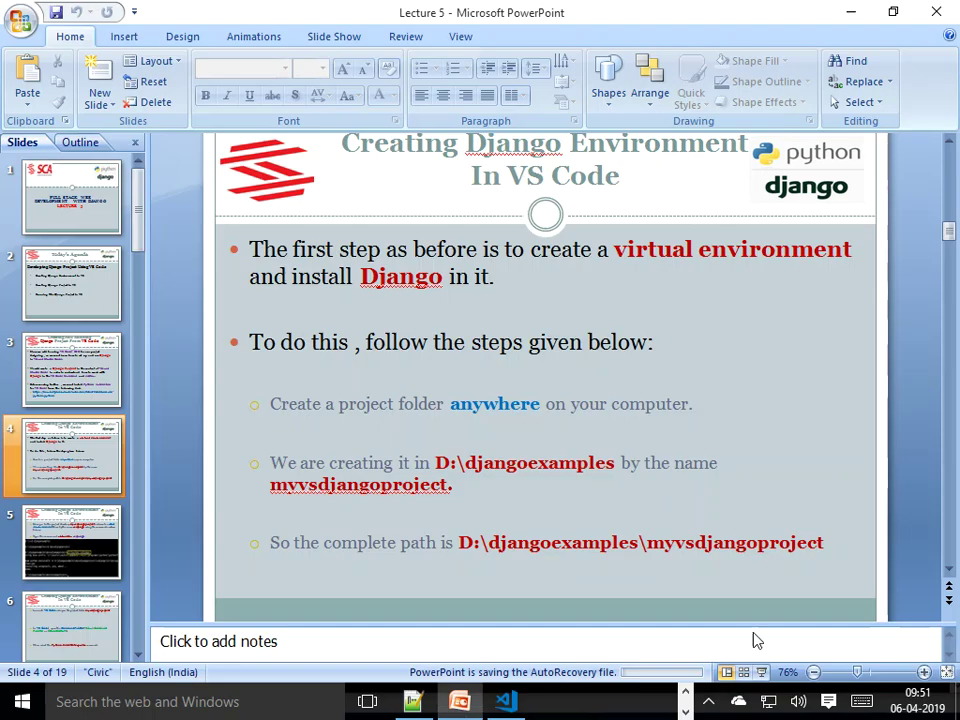
{"action": "left_click", "coordinate": [760, 672]}
{"action": "left_click", "coordinate": [735, 536]}
{"action": "left_click", "coordinate": [735, 536]}
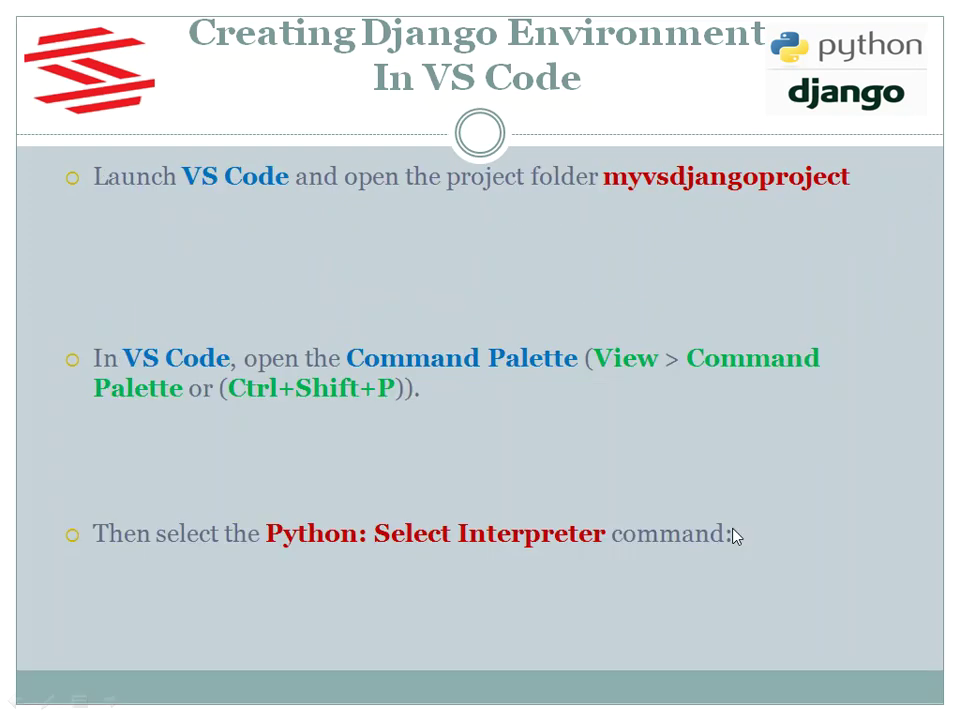
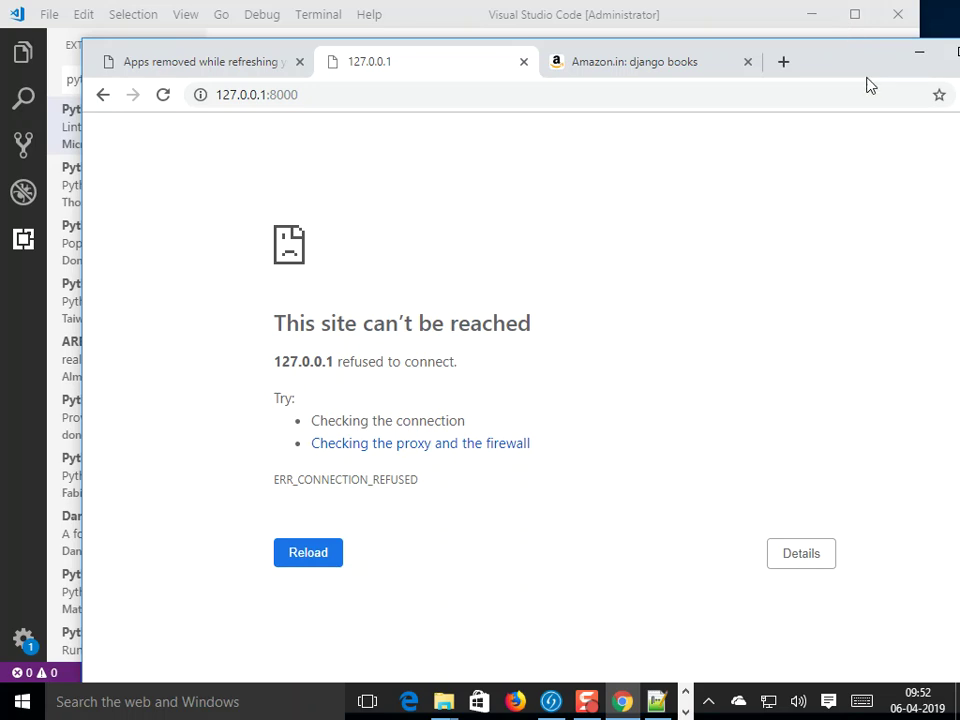
Step: Minimize Chrome, switch to Visual Studio Code and maximize its window
{"action": "left_click", "coordinate": [924, 58]}
{"action": "left_click", "coordinate": [811, 24]}
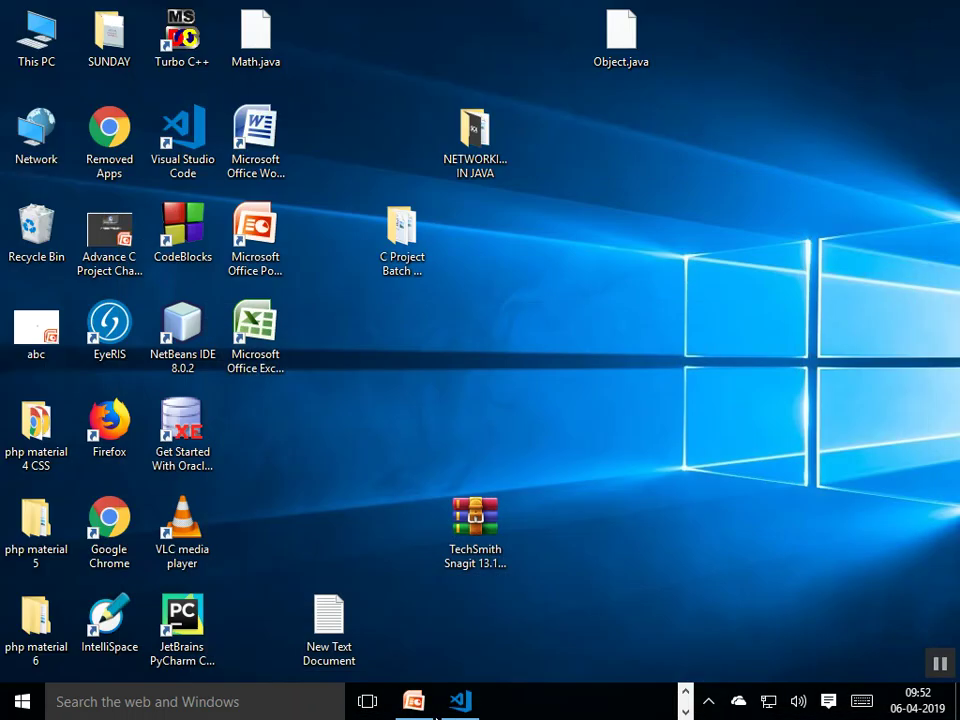
{"action": "left_click", "coordinate": [468, 704]}
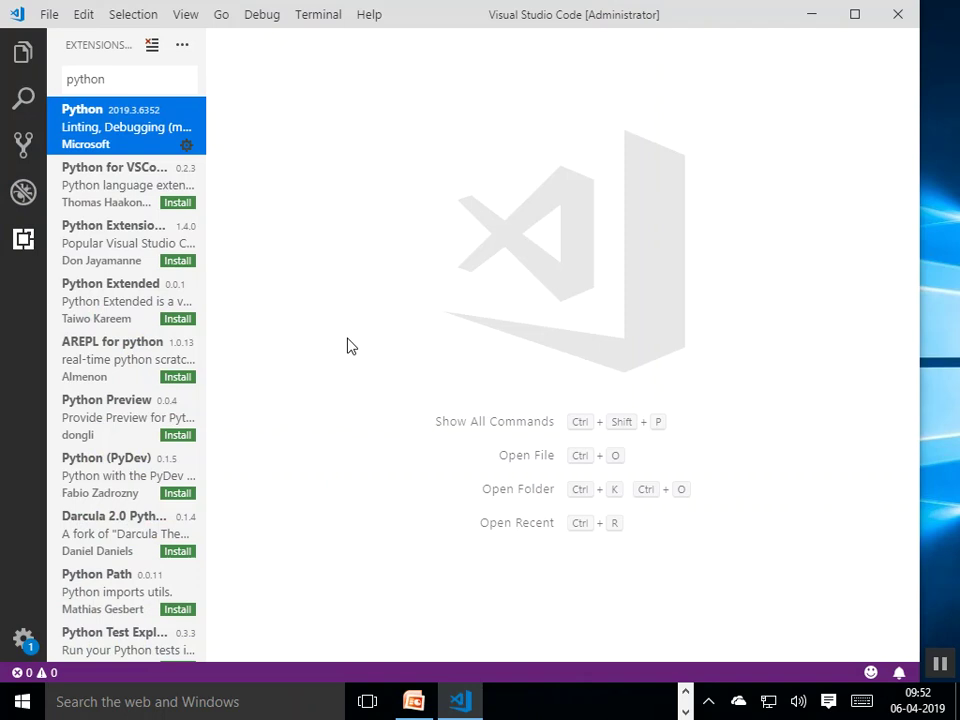
{"action": "left_click", "coordinate": [855, 14]}
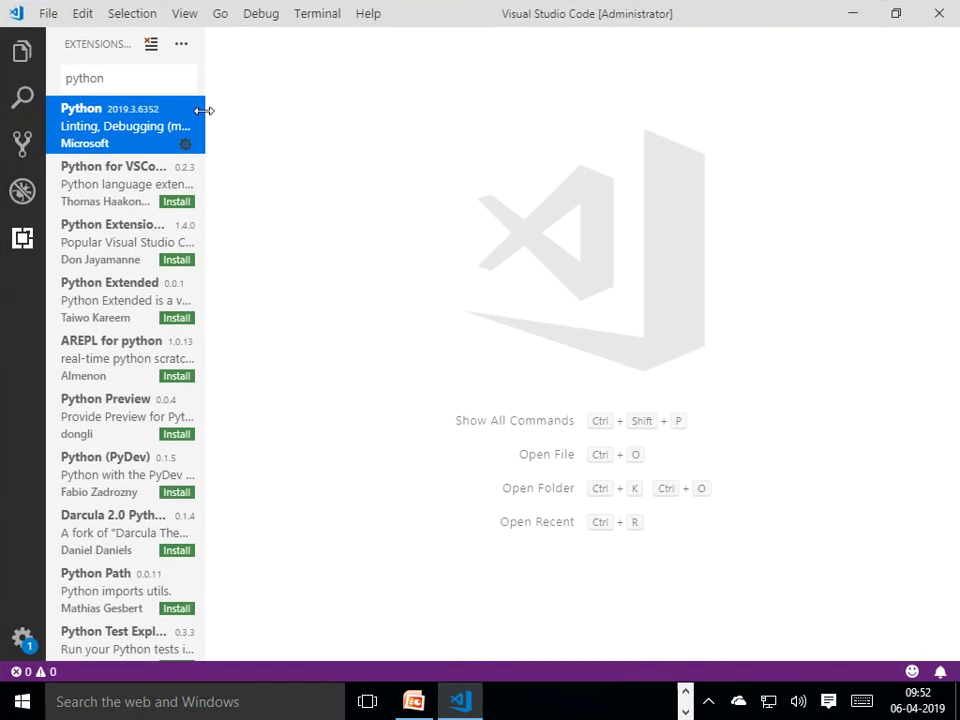
Step: Open the D:\djangoexamples\myvsdjangoproject folder, dismissing the update notification and closing the Welcome page
{"action": "left_click", "coordinate": [47, 14]}
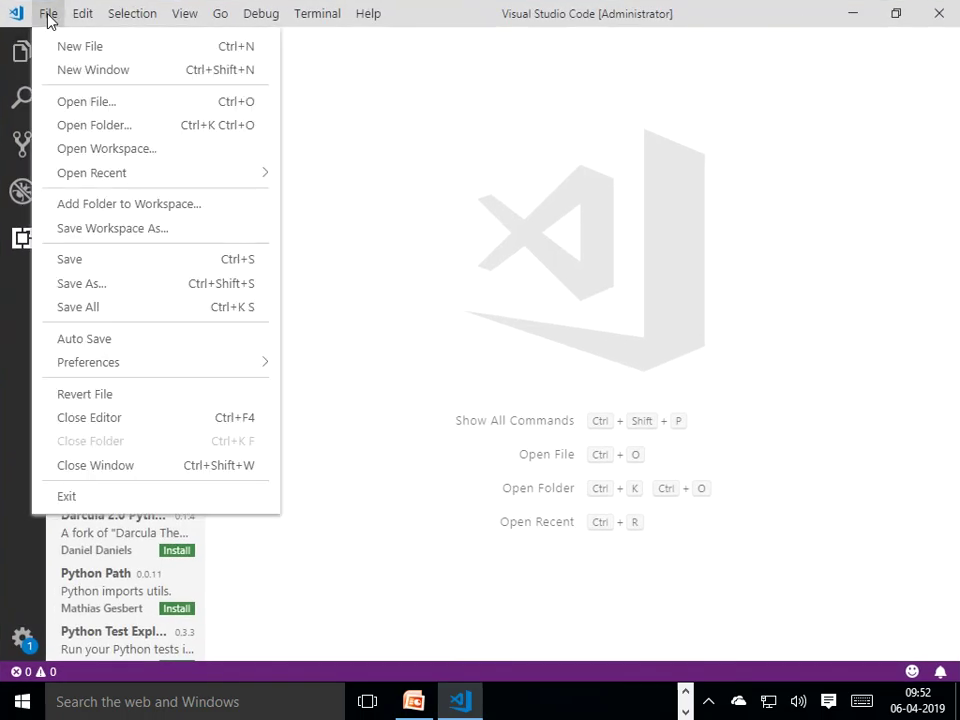
{"action": "left_click", "coordinate": [66, 125]}
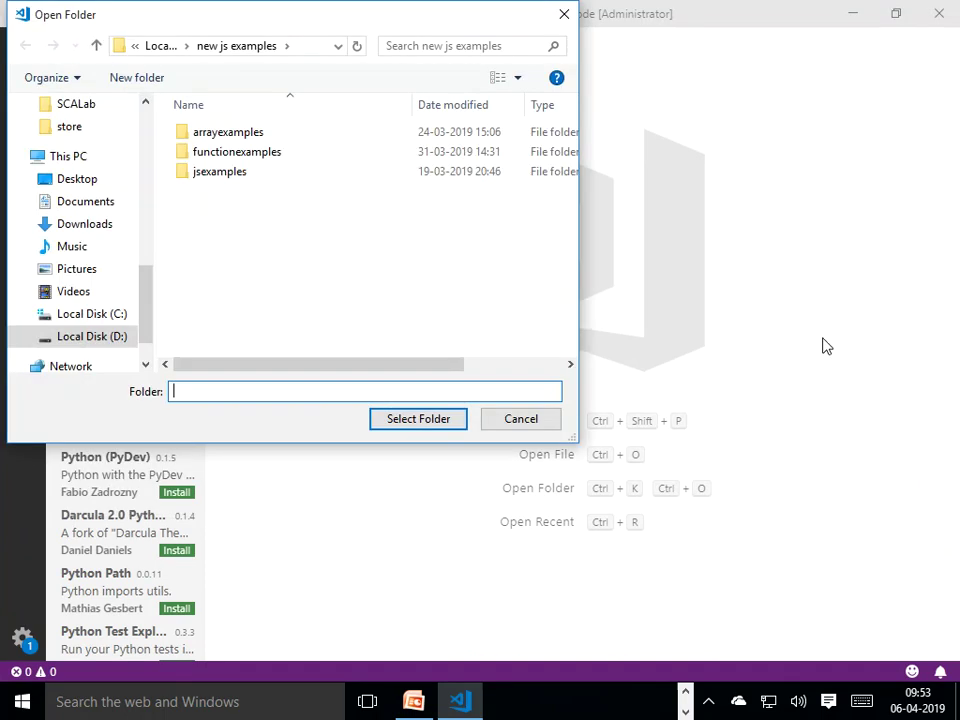
{"action": "left_click", "coordinate": [118, 340]}
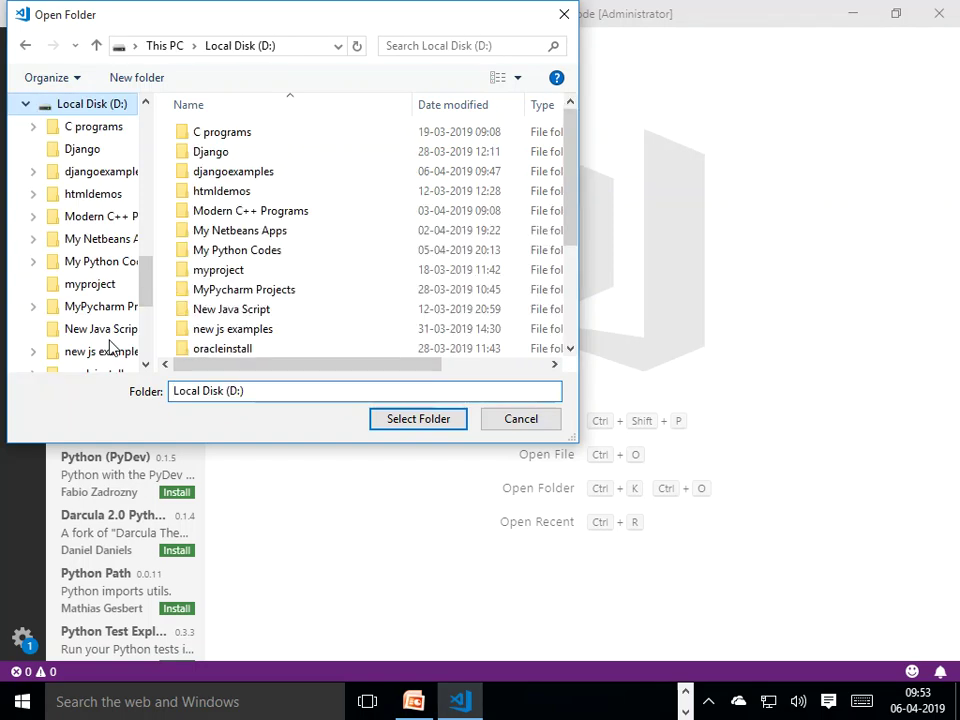
{"action": "double_click", "coordinate": [233, 172]}
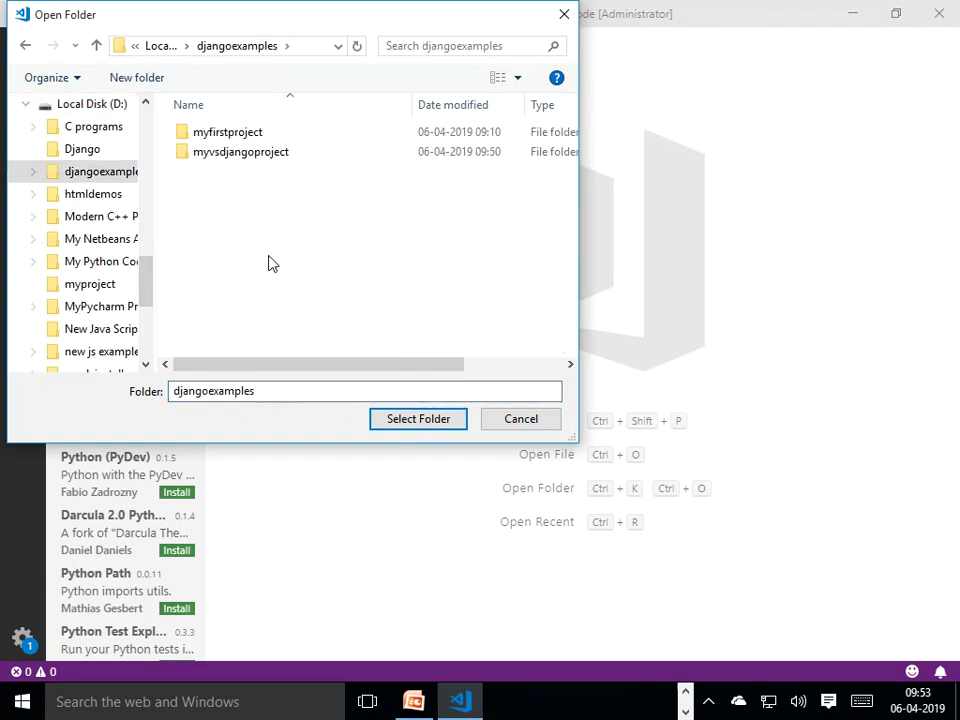
{"action": "left_click", "coordinate": [221, 155]}
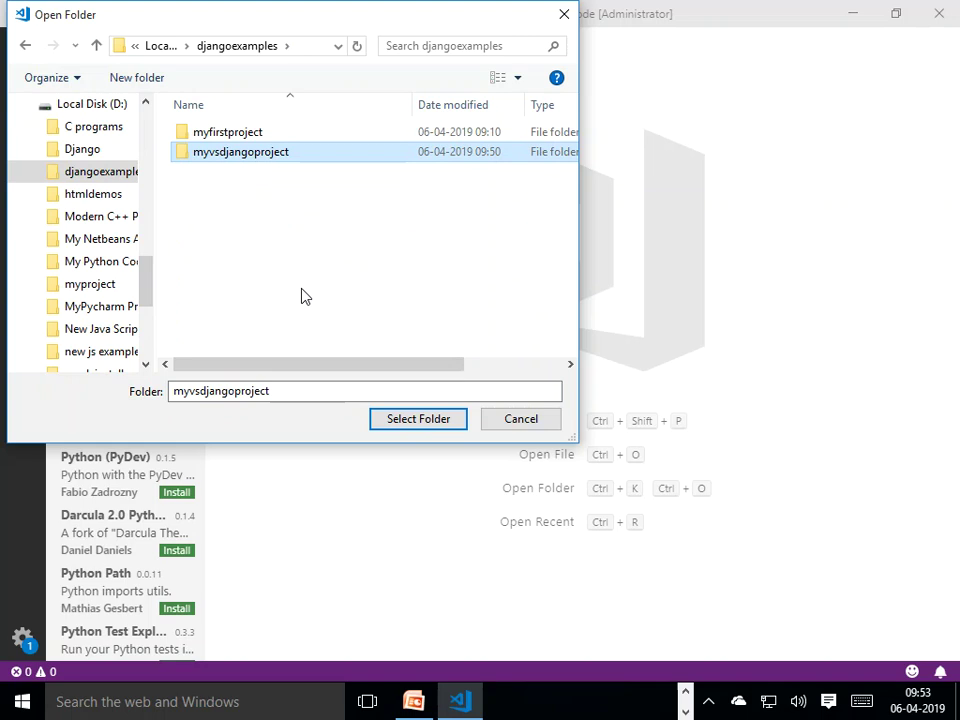
{"action": "left_click", "coordinate": [414, 420]}
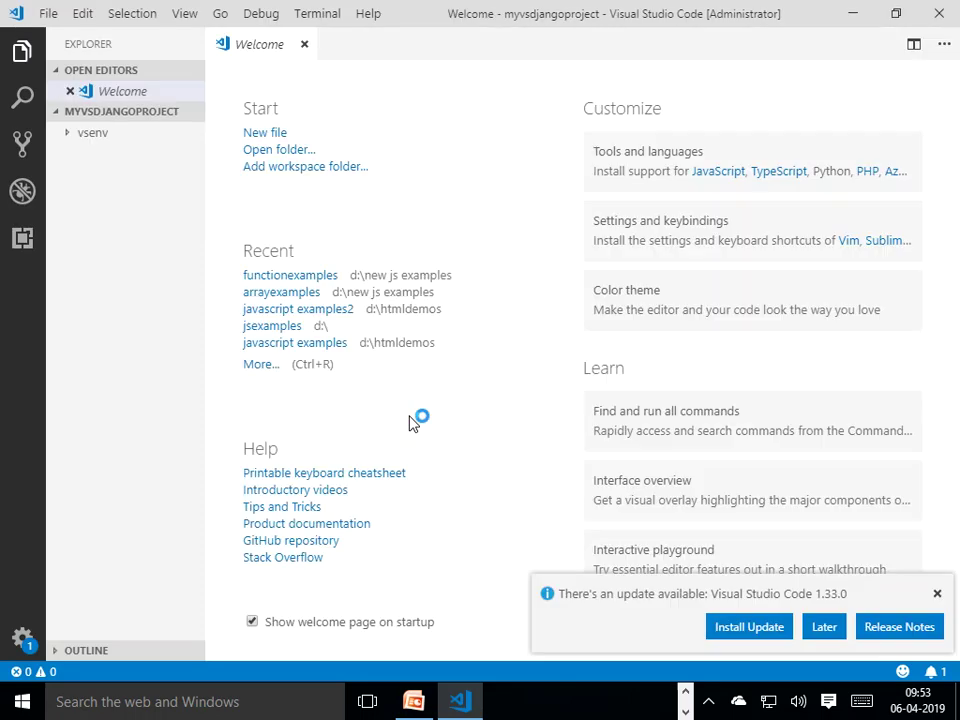
{"action": "left_click", "coordinate": [937, 594]}
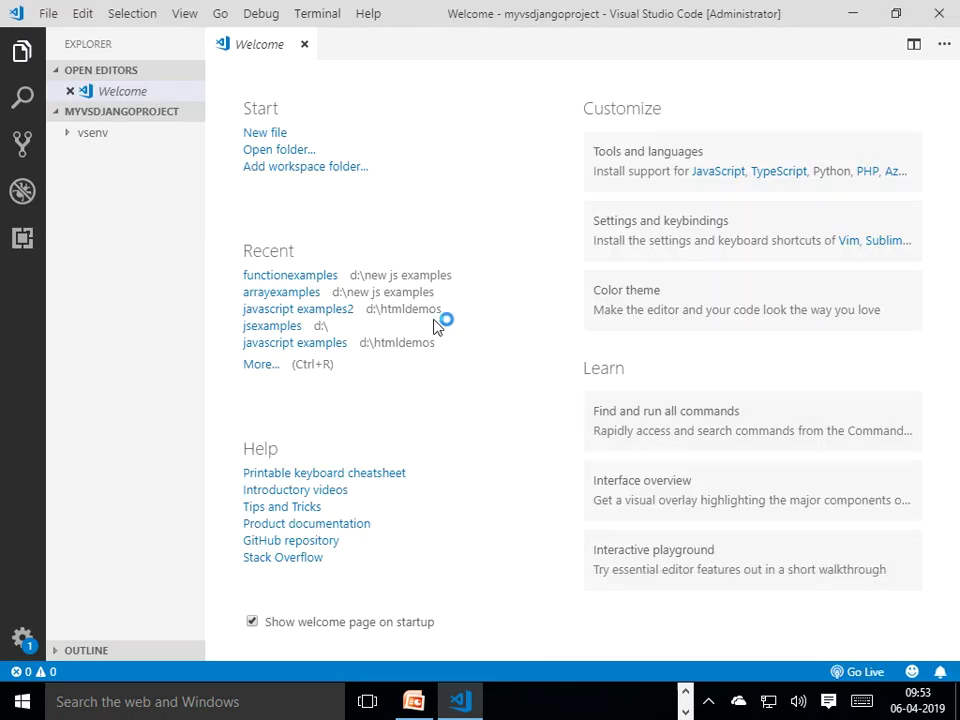
{"action": "left_click", "coordinate": [303, 45]}
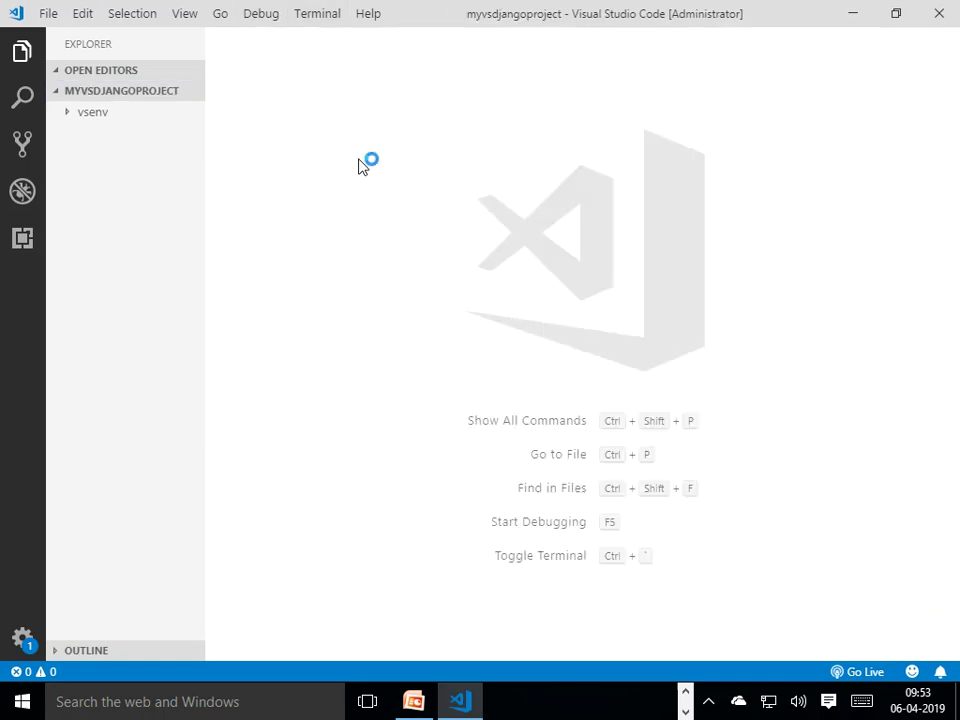
Step: Set the project's interpreter to Python 3.7.2 64-bit ('vsenv': virtualenv) using the Python: Select Interpreter command
{"action": "left_click", "coordinate": [186, 14]}
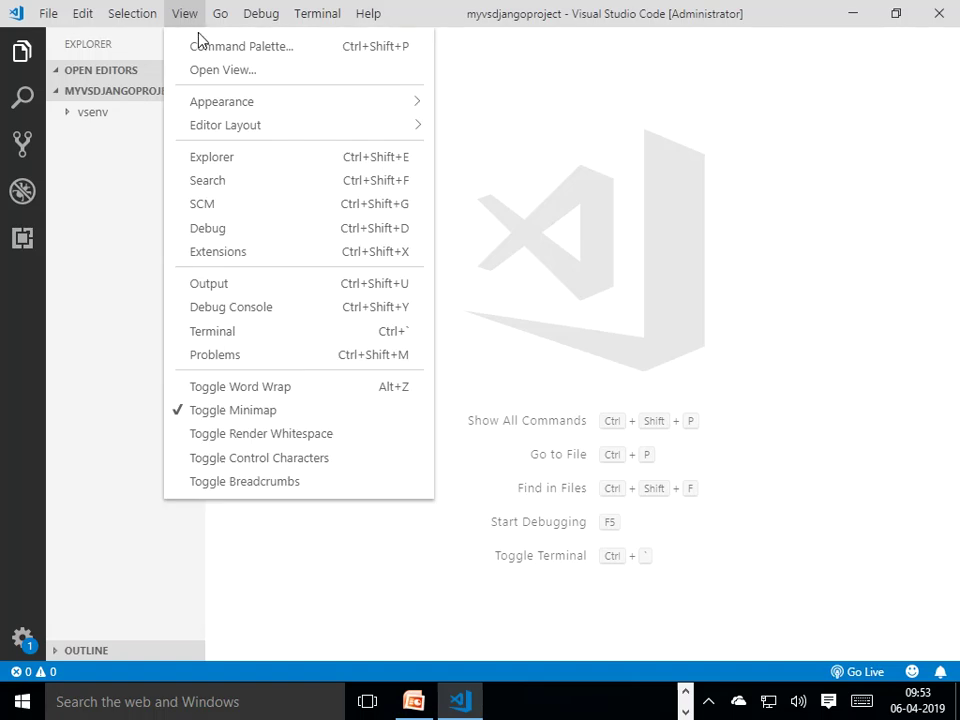
{"action": "left_click", "coordinate": [211, 47]}
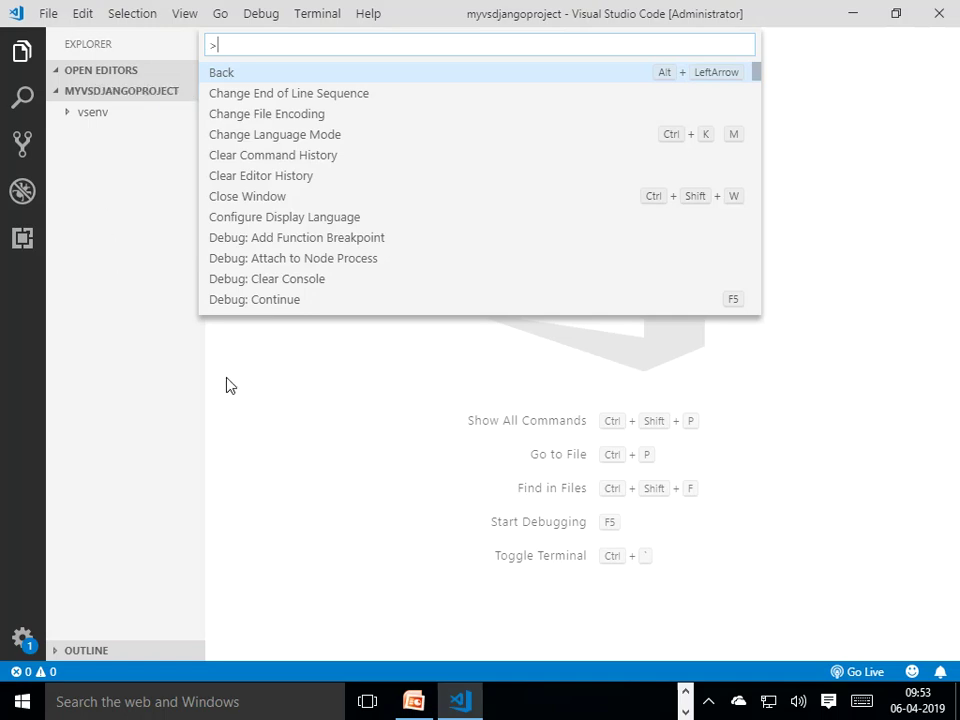
{"action": "type", "text": "se"}
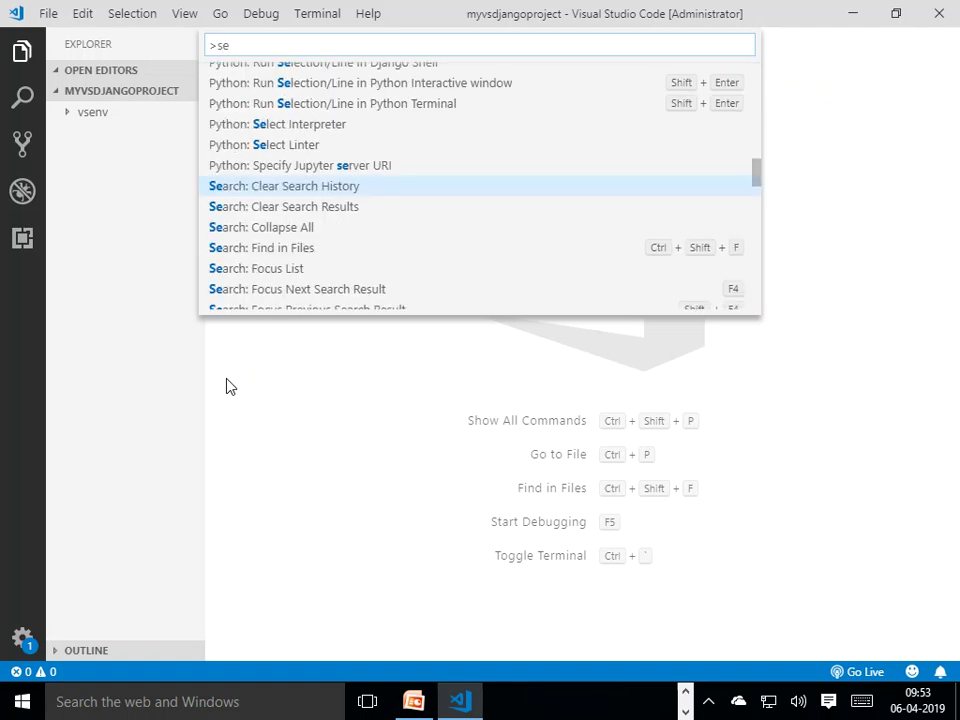
{"action": "type", "text": "lect"}
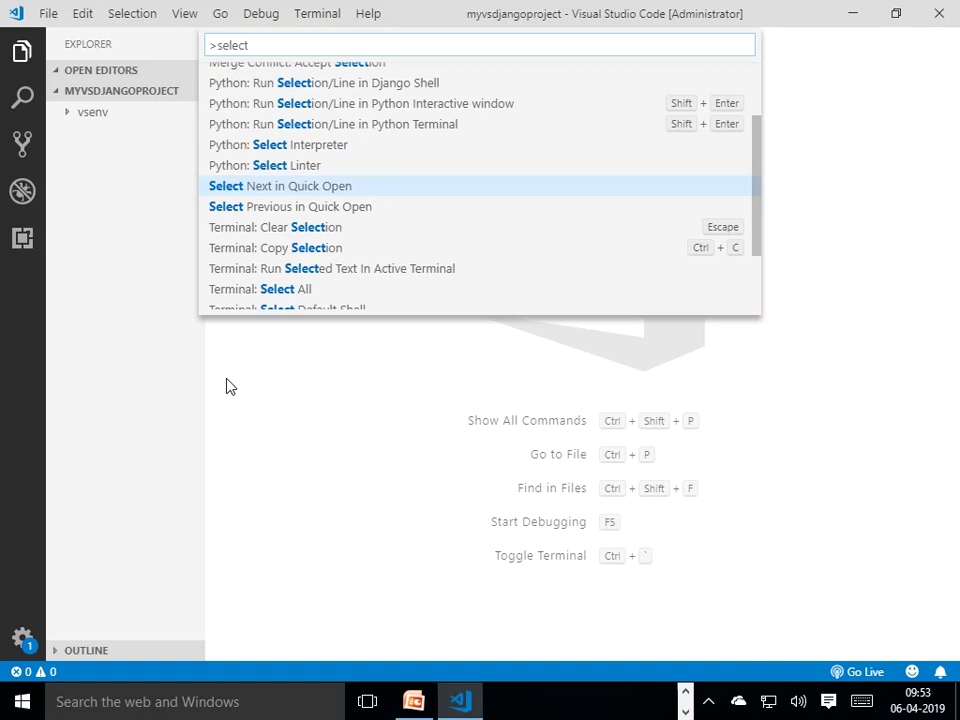
{"action": "left_click", "coordinate": [317, 148]}
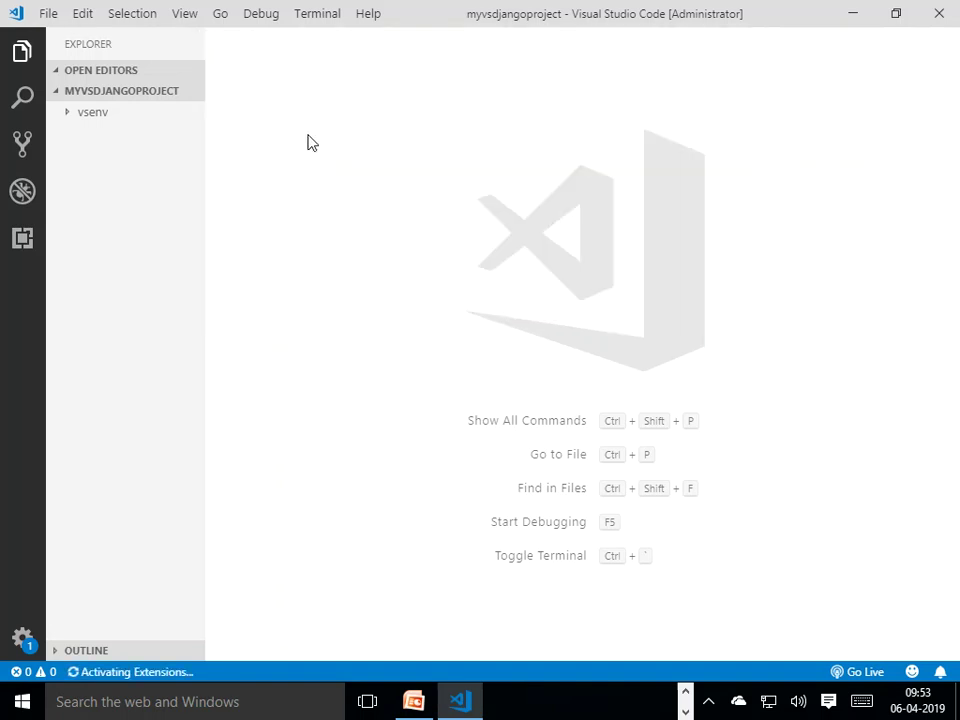
{"action": "left_click", "coordinate": [188, 15]}
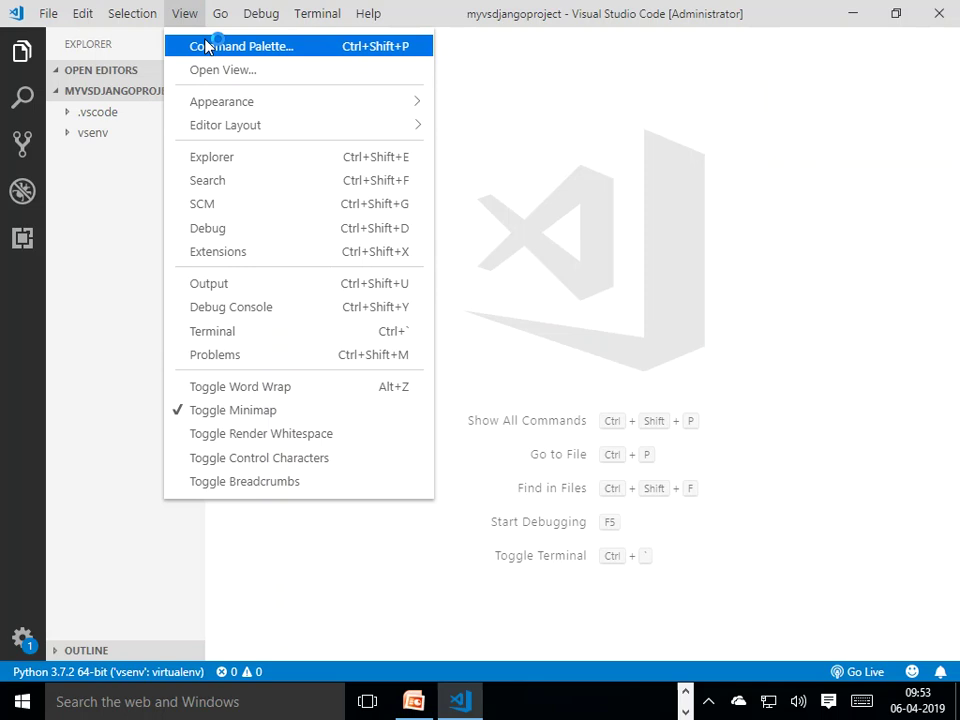
{"action": "left_click", "coordinate": [205, 46]}
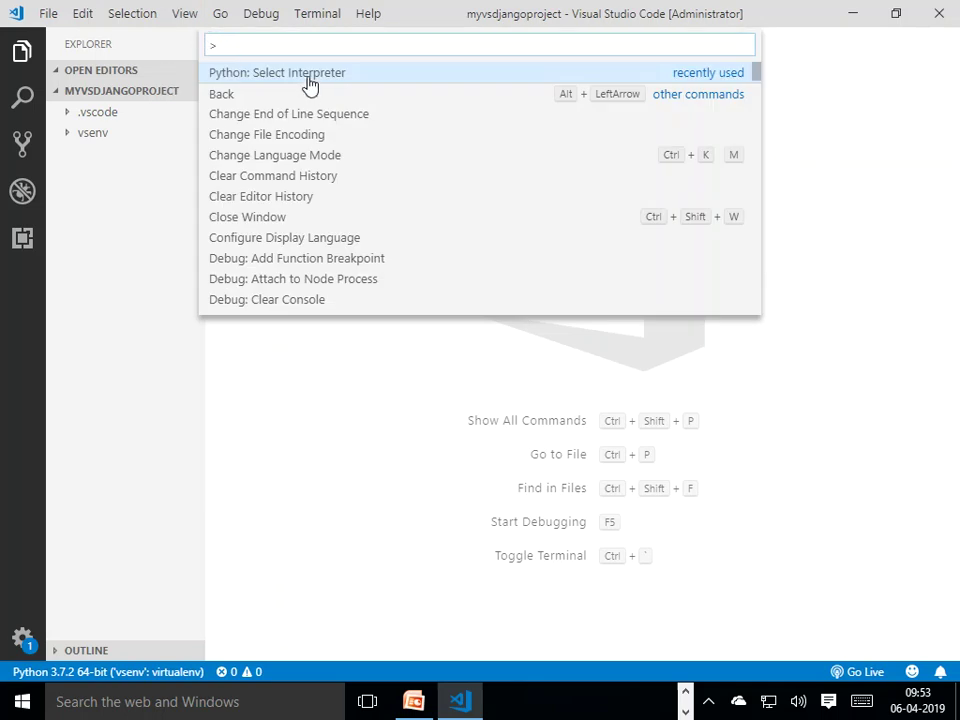
{"action": "left_click", "coordinate": [308, 78]}
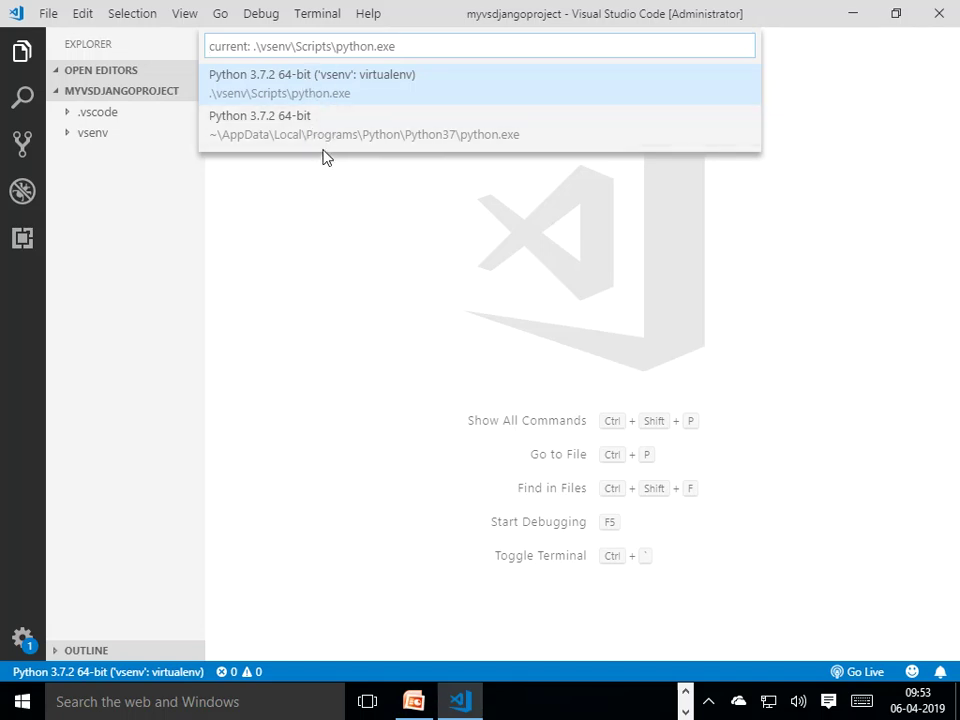
{"action": "left_click", "coordinate": [330, 93]}
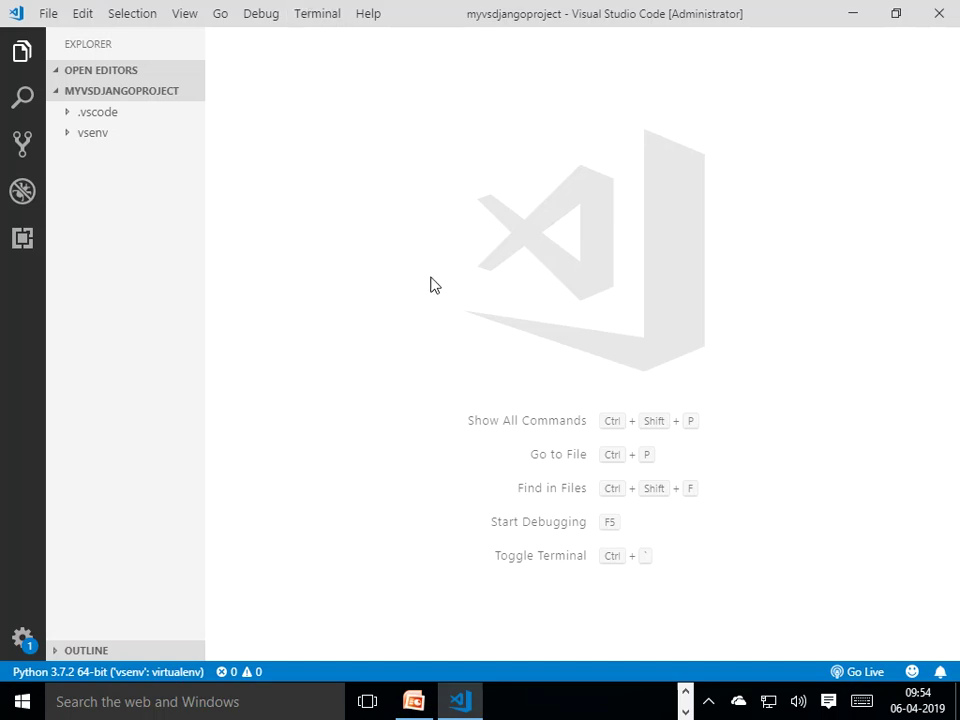
Step: Try to activate vsenv by opening a new PowerShell terminal, dismiss the shell notification and kill the terminal
{"action": "left_click", "coordinate": [308, 22]}
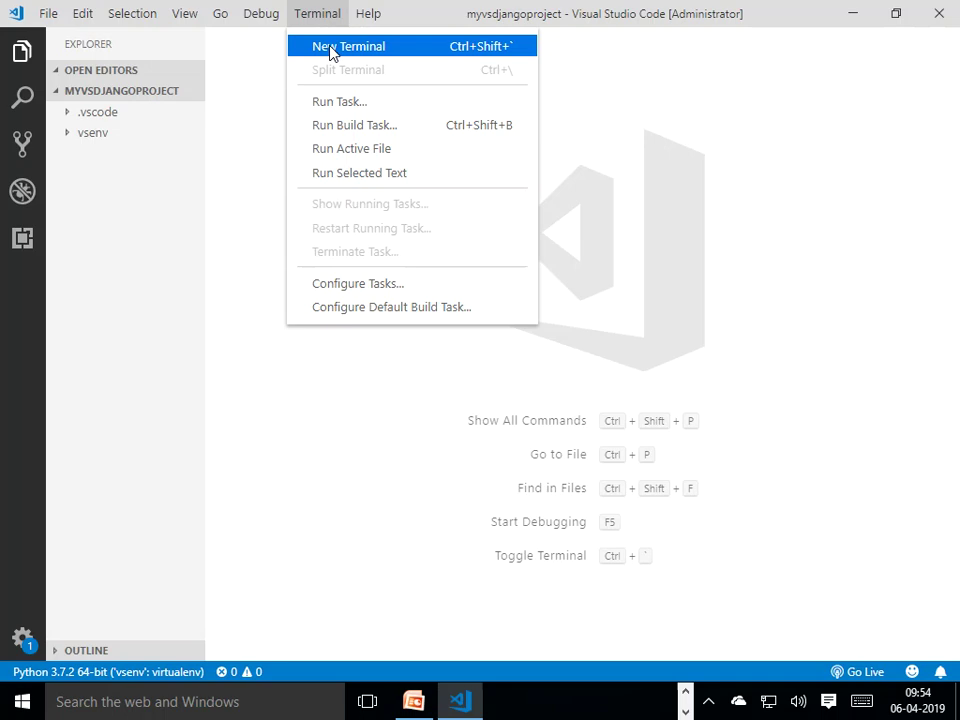
{"action": "left_click", "coordinate": [330, 47]}
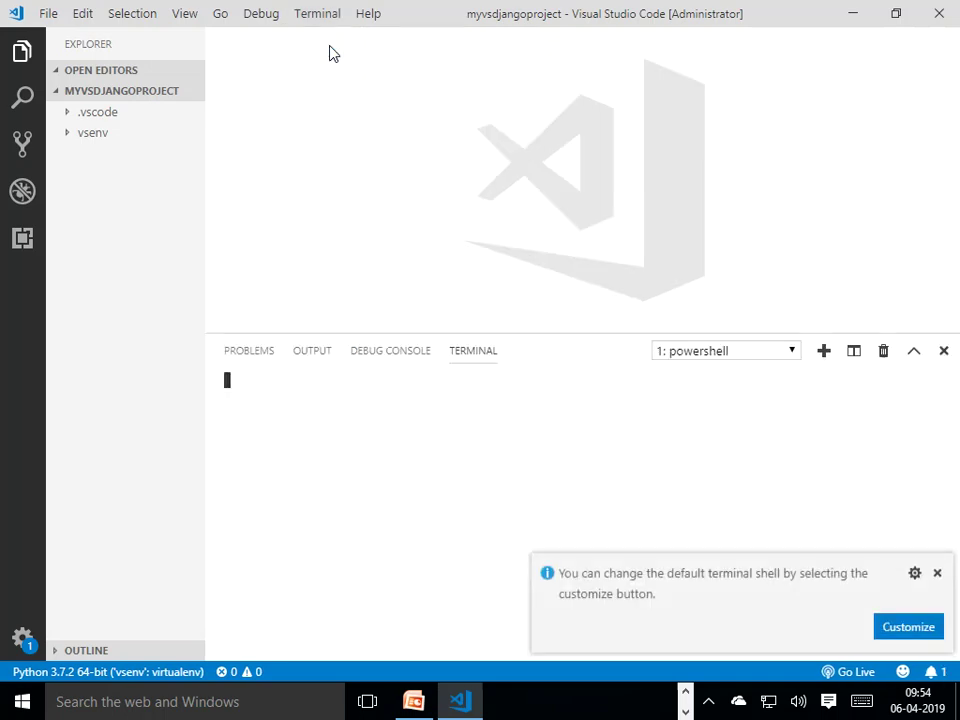
{"action": "left_click", "coordinate": [937, 575]}
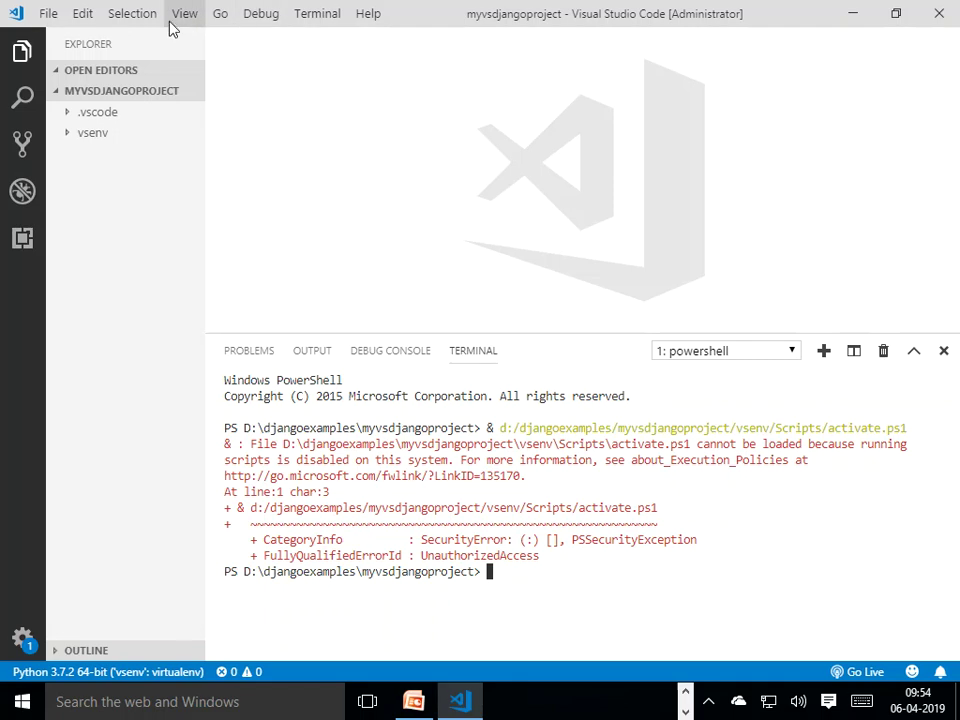
{"action": "left_click", "coordinate": [298, 19]}
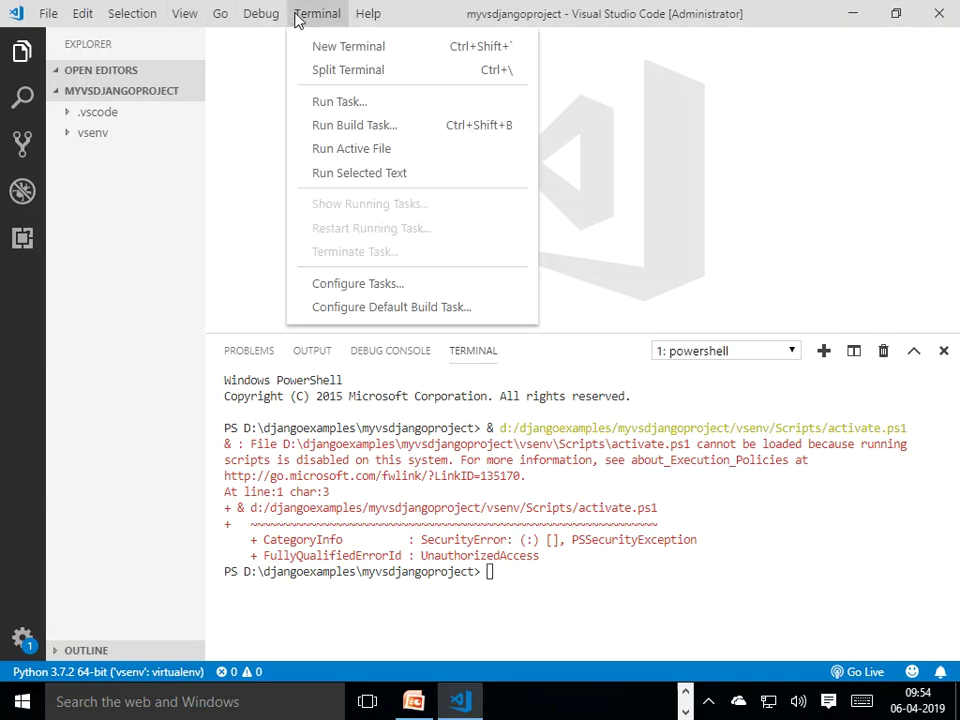
{"action": "left_click", "coordinate": [884, 354]}
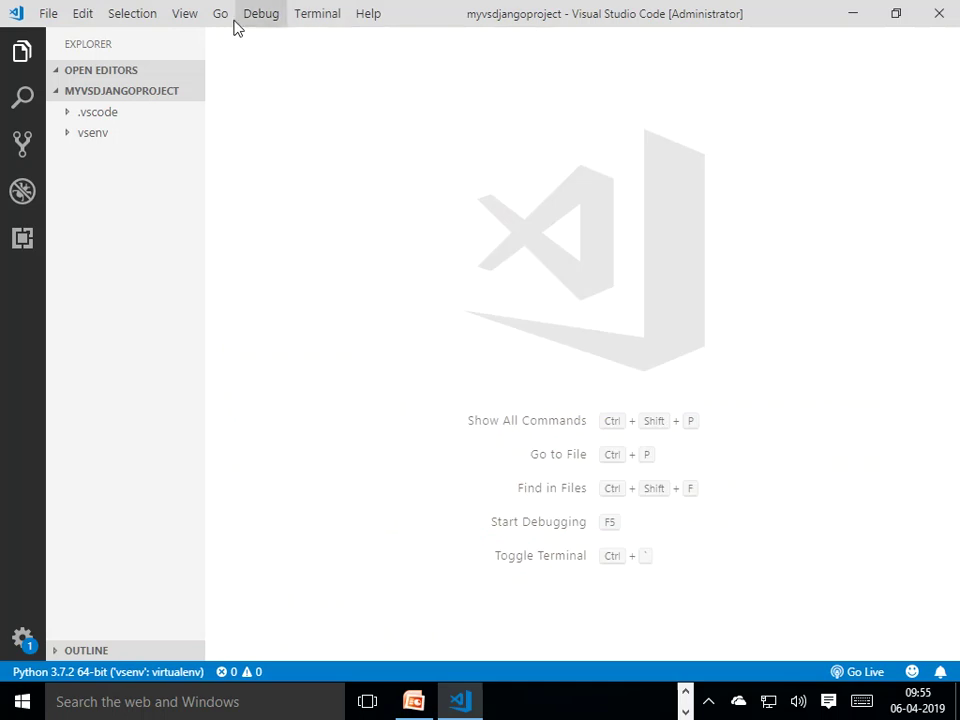
Step: Reselect the vsenv virtualenv interpreter and open a new PowerShell terminal, dismissing the shell notification
{"action": "left_click", "coordinate": [186, 16]}
{"action": "left_click", "coordinate": [208, 43]}
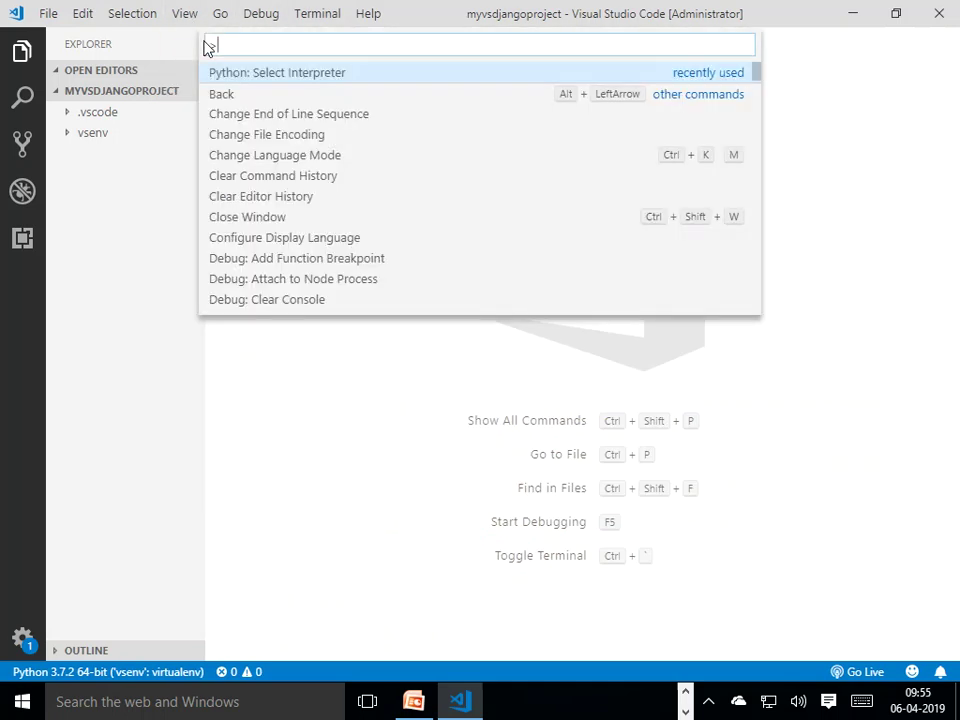
{"action": "left_click", "coordinate": [262, 74]}
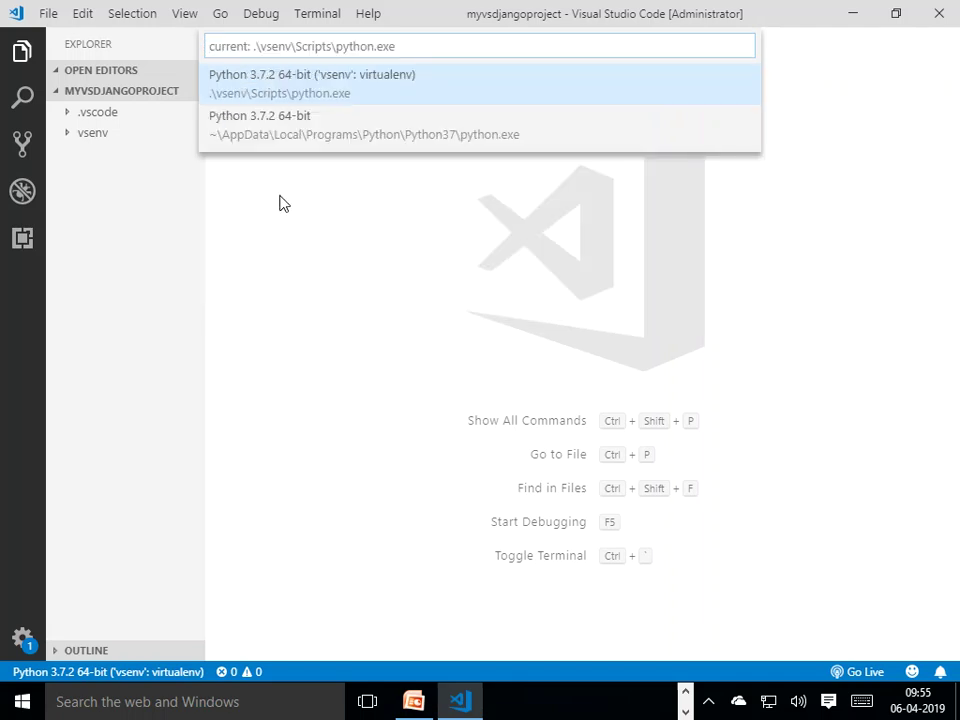
{"action": "left_click", "coordinate": [290, 88]}
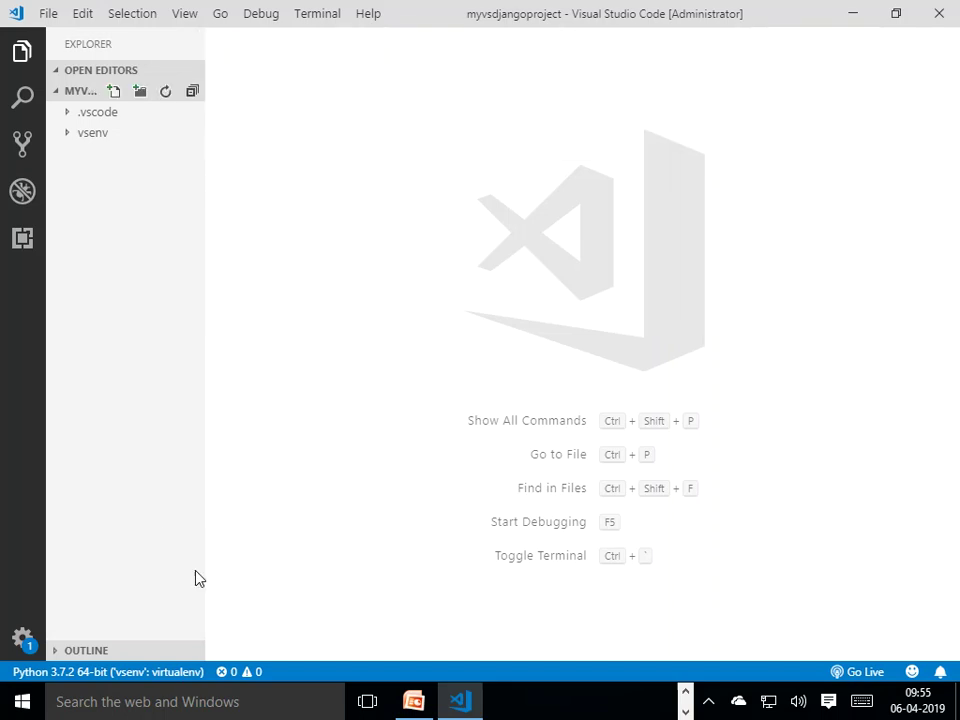
{"action": "left_click", "coordinate": [311, 18]}
{"action": "left_click", "coordinate": [337, 46]}
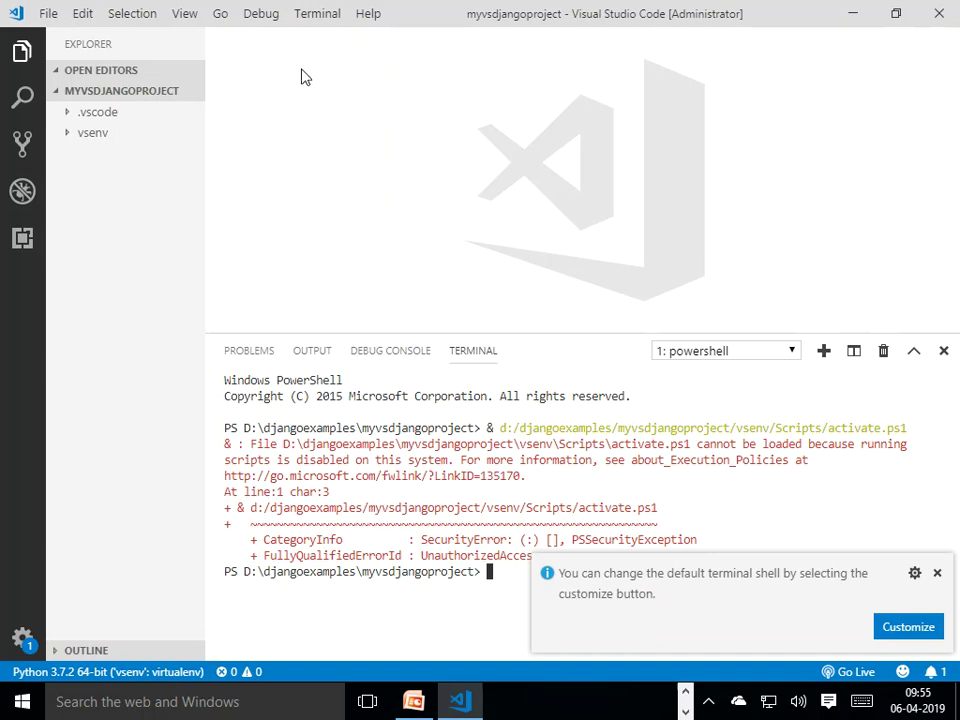
{"action": "left_click", "coordinate": [937, 573]}
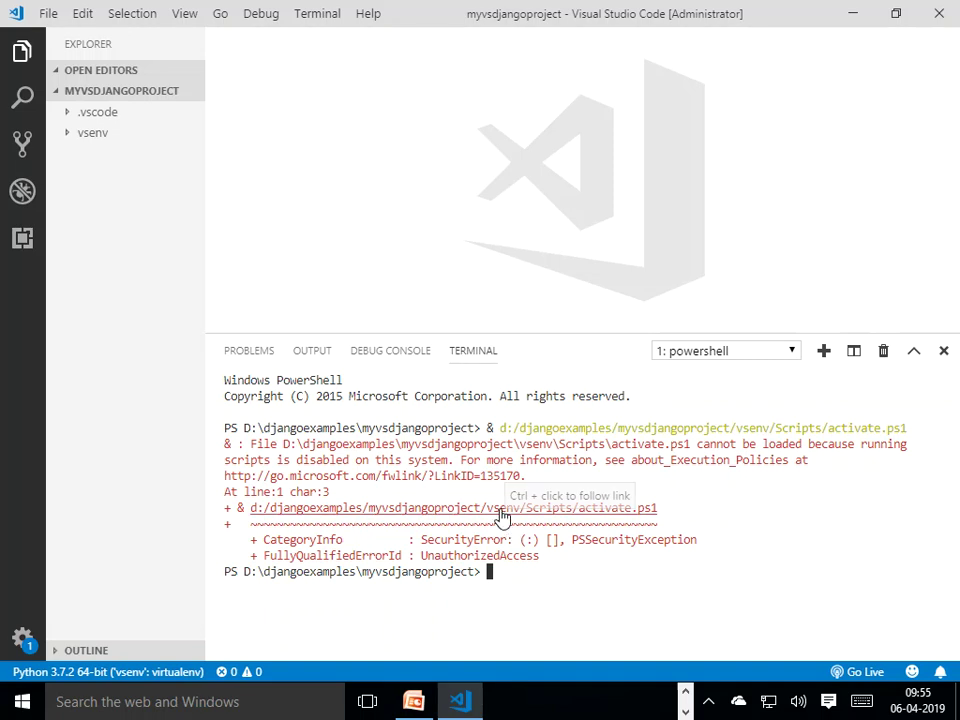
Step: Close Visual Studio Code and relaunch it from the desktop as administrator
{"action": "left_click", "coordinate": [942, 14]}
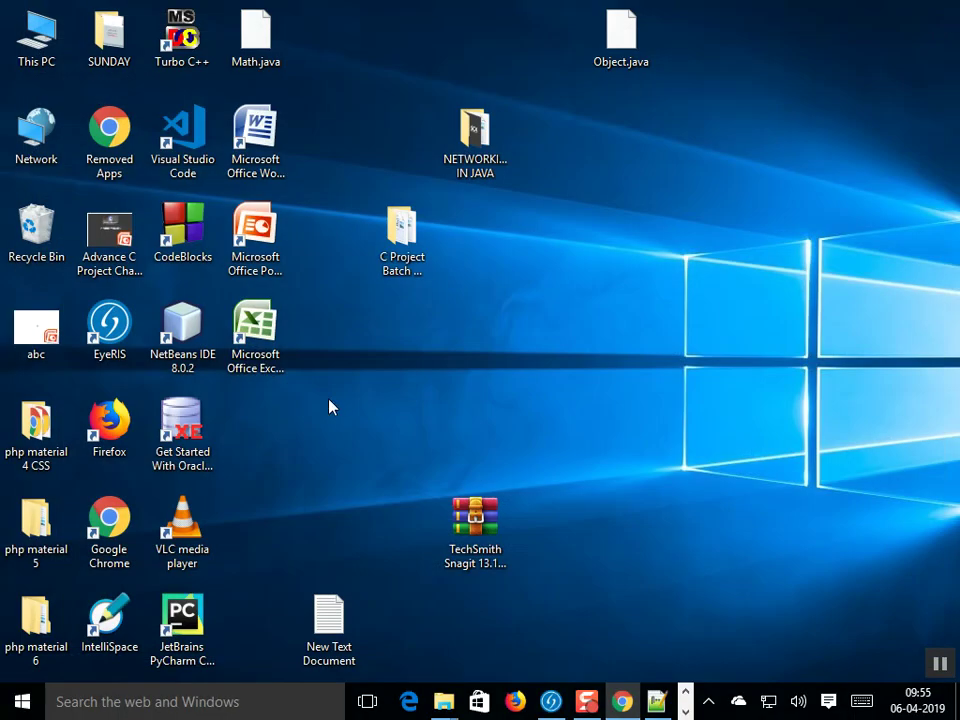
{"action": "right_click", "coordinate": [165, 158]}
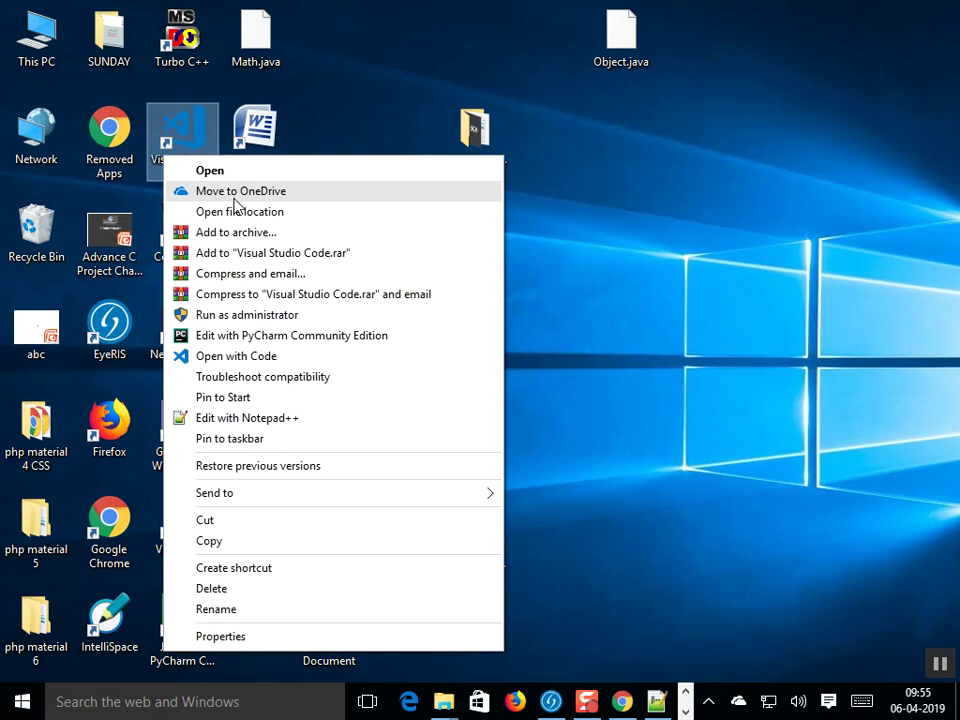
{"action": "left_click", "coordinate": [252, 315]}
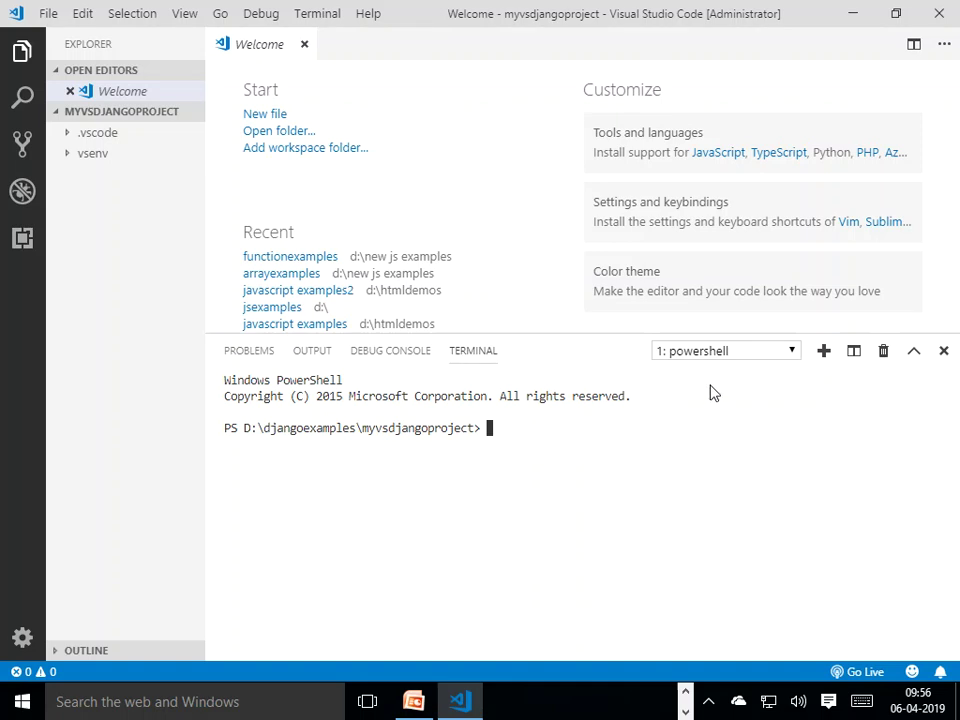
Step: Set Command Prompt as the default terminal shell, dismiss the update notification and open a new terminal in the project folder
{"action": "left_click", "coordinate": [793, 352]}
{"action": "left_click", "coordinate": [793, 352]}
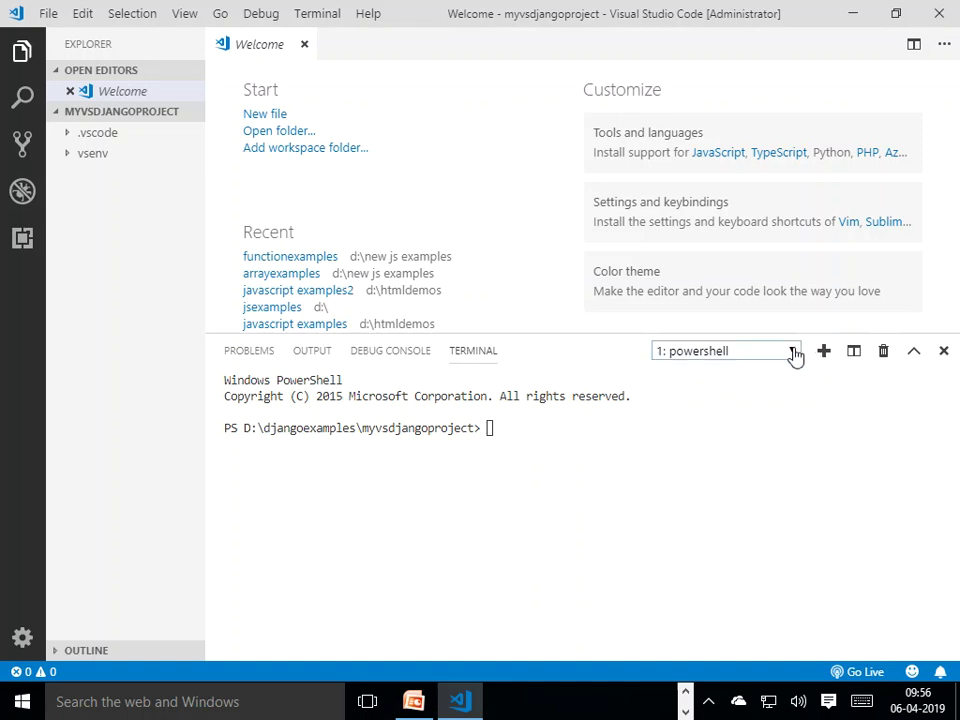
{"action": "left_click", "coordinate": [822, 352]}
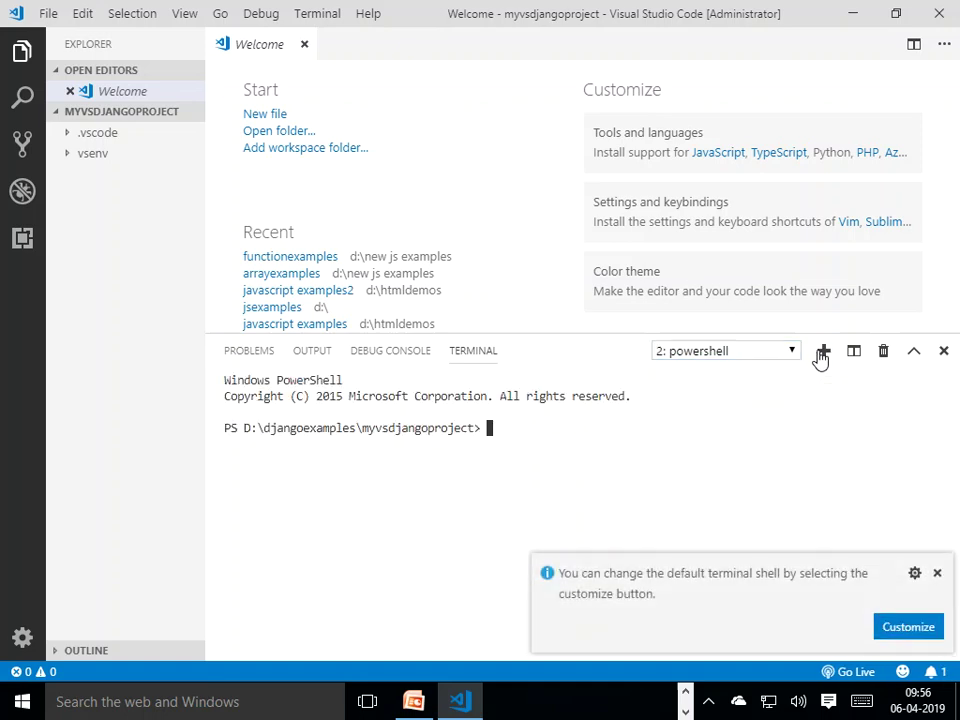
{"action": "left_click", "coordinate": [925, 628]}
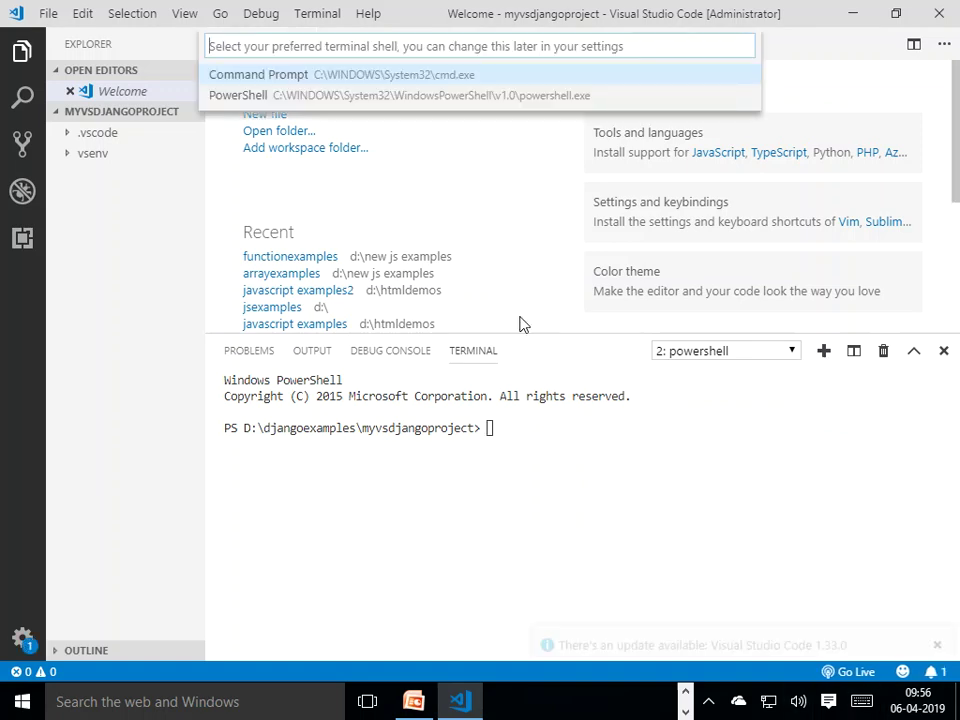
{"action": "left_click", "coordinate": [443, 77]}
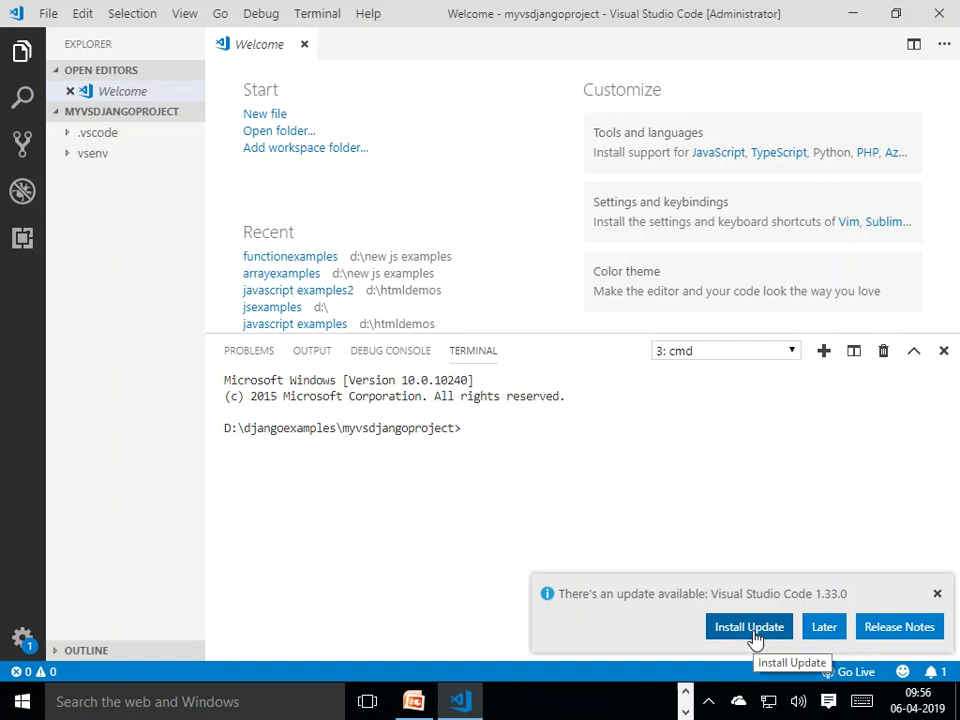
{"action": "left_click", "coordinate": [936, 594]}
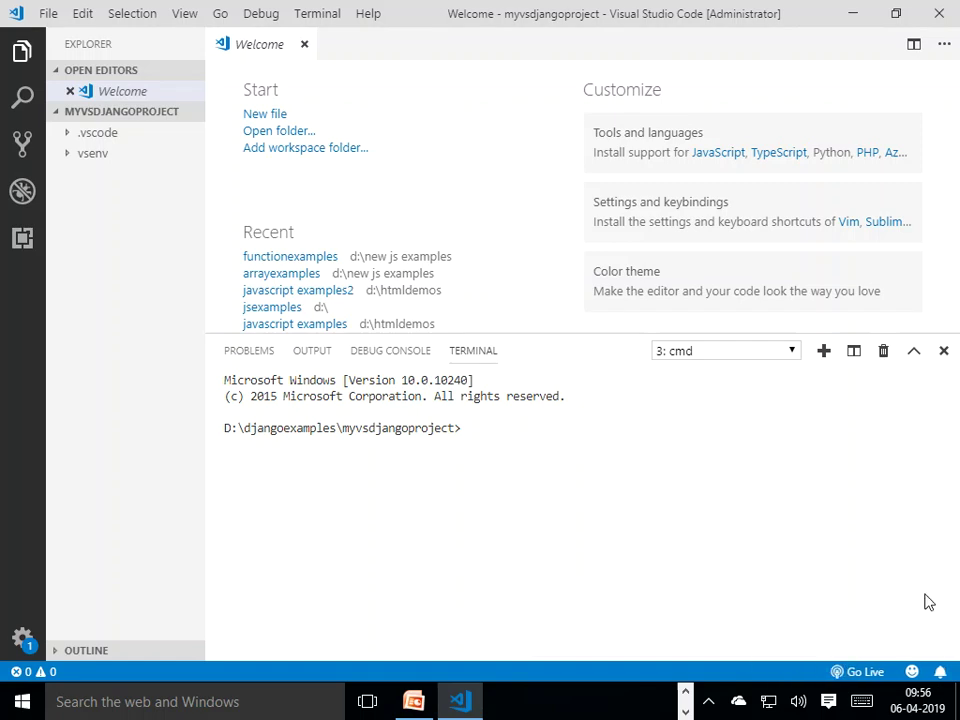
{"action": "left_click", "coordinate": [333, 18]}
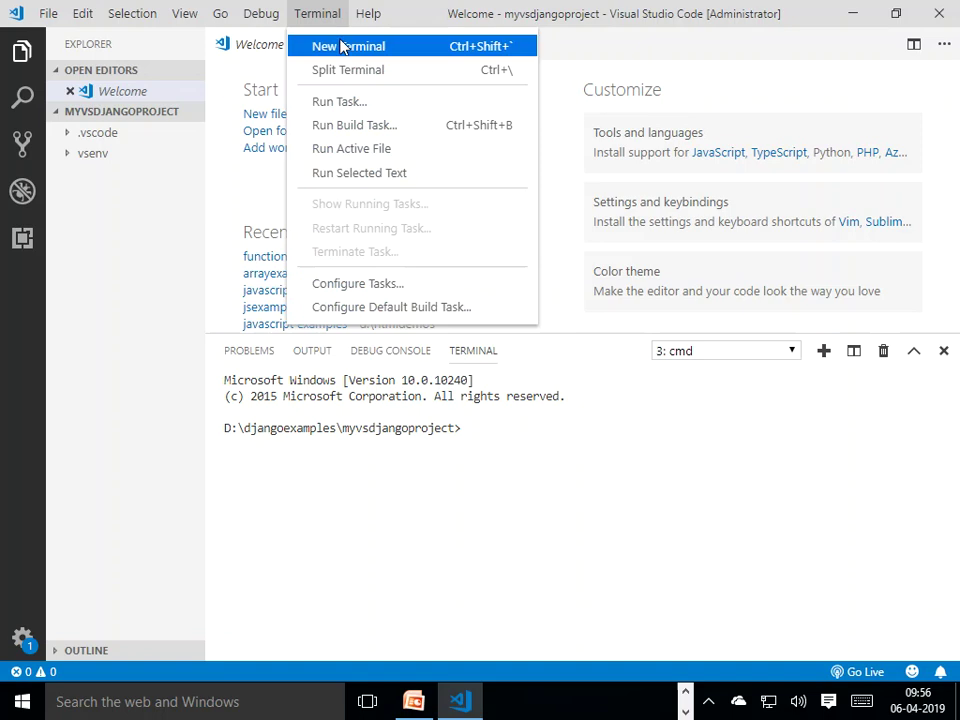
{"action": "left_click", "coordinate": [340, 43]}
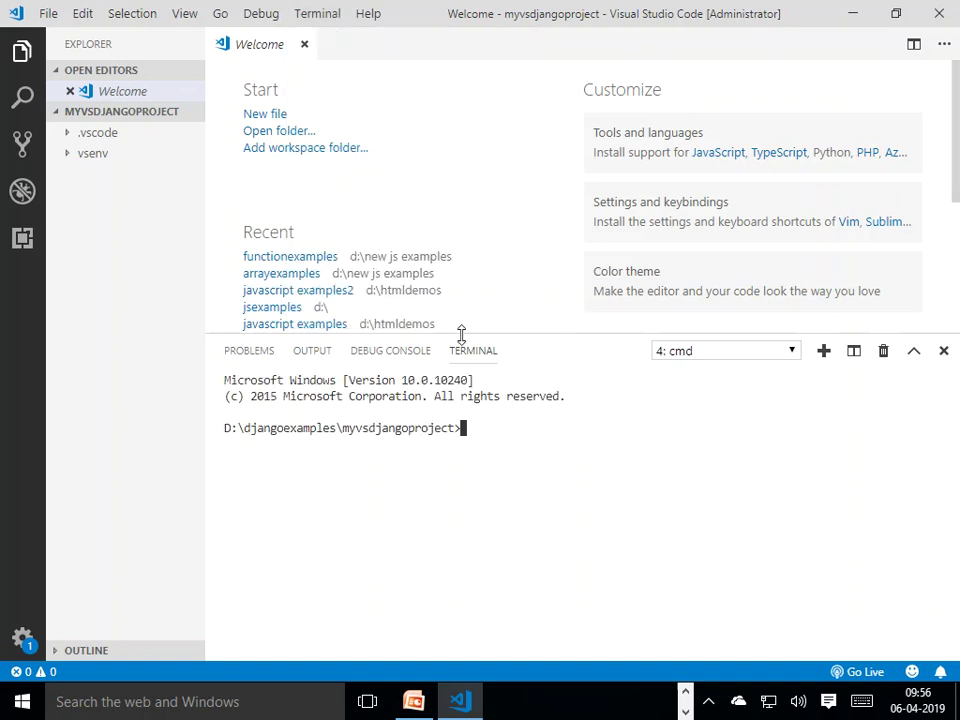
Step: Run Python: Select Interpreter in the relaunched window and choose the interpreter in .\vsenv\Scripts\python.exe
{"action": "left_click", "coordinate": [190, 14]}
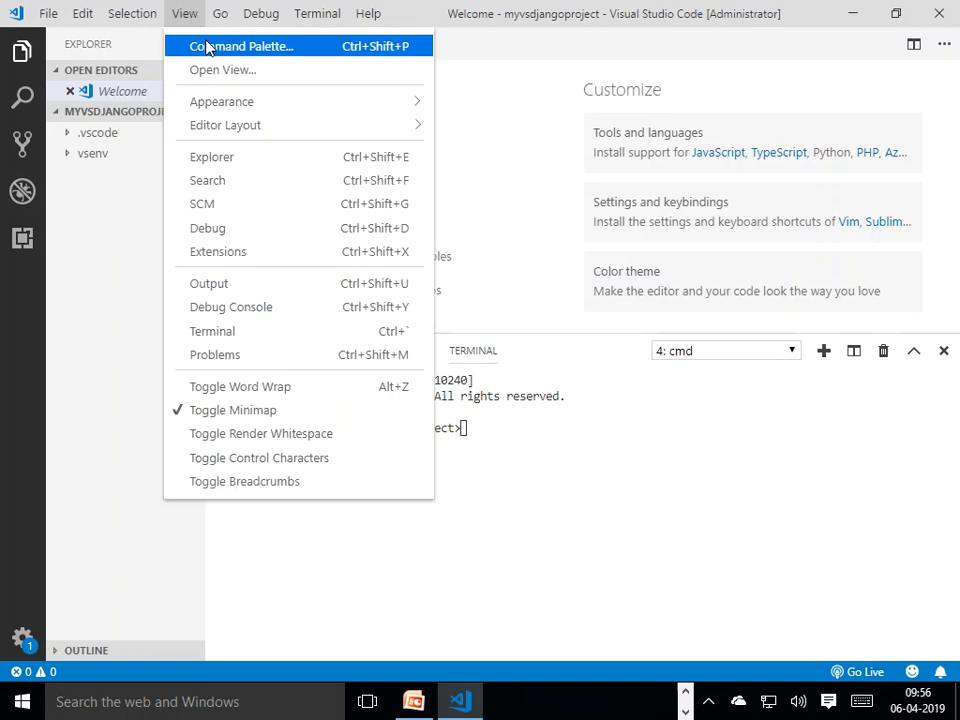
{"action": "left_click", "coordinate": [268, 43]}
{"action": "left_click", "coordinate": [259, 76]}
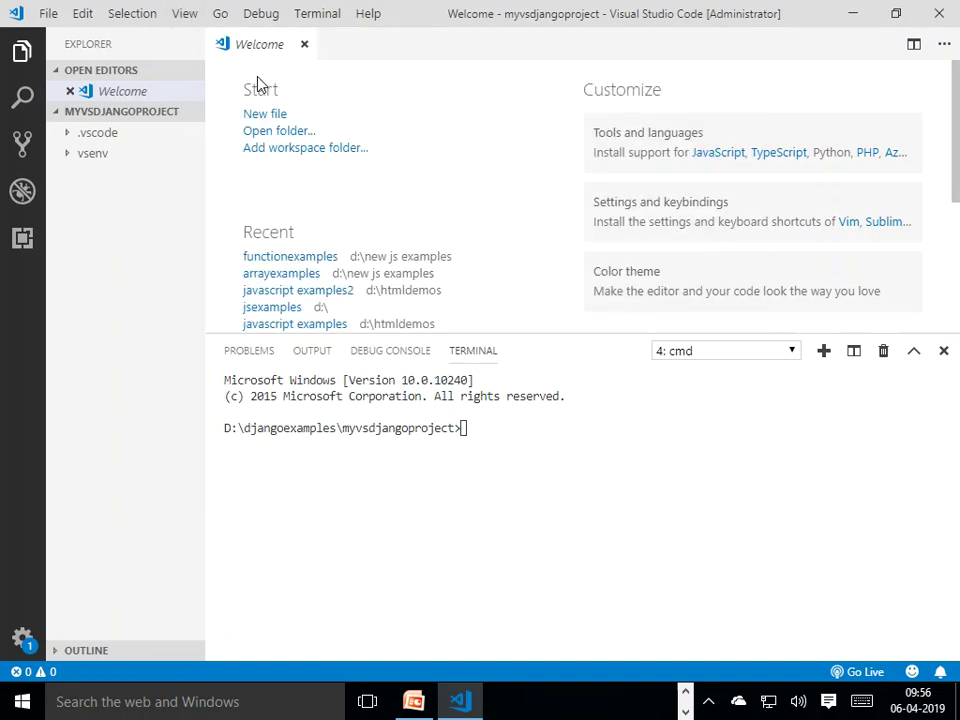
{"action": "left_click", "coordinate": [294, 95]}
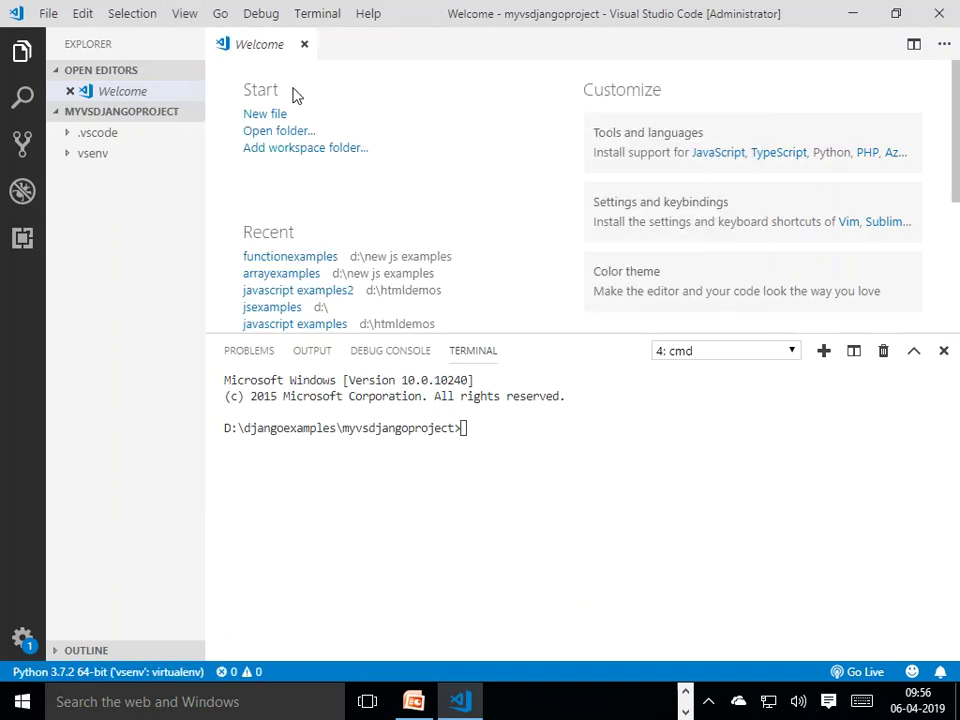
Step: Open a new Command Prompt terminal that activates the vsenv environment, and close Visual Studio Code
{"action": "left_click", "coordinate": [316, 16]}
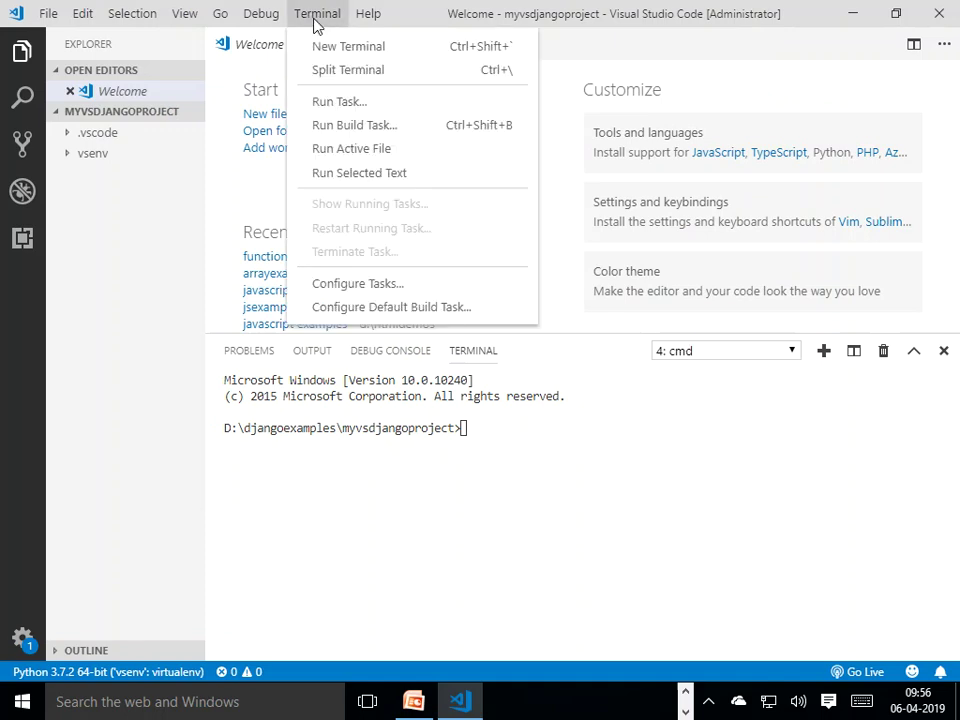
{"action": "left_click", "coordinate": [326, 46]}
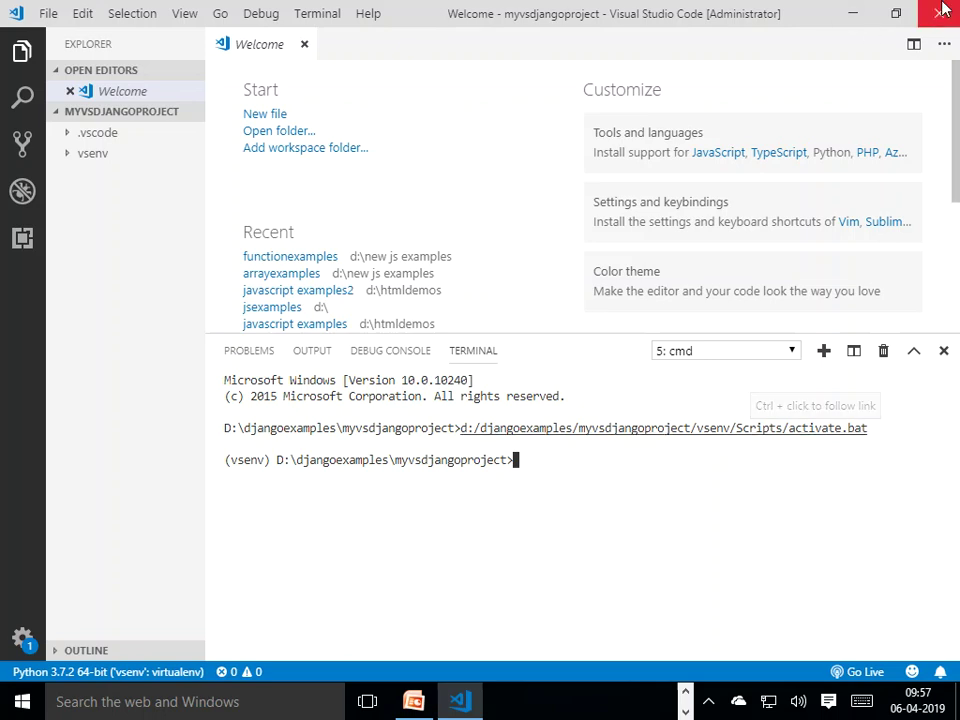
{"action": "left_click", "coordinate": [939, 13]}
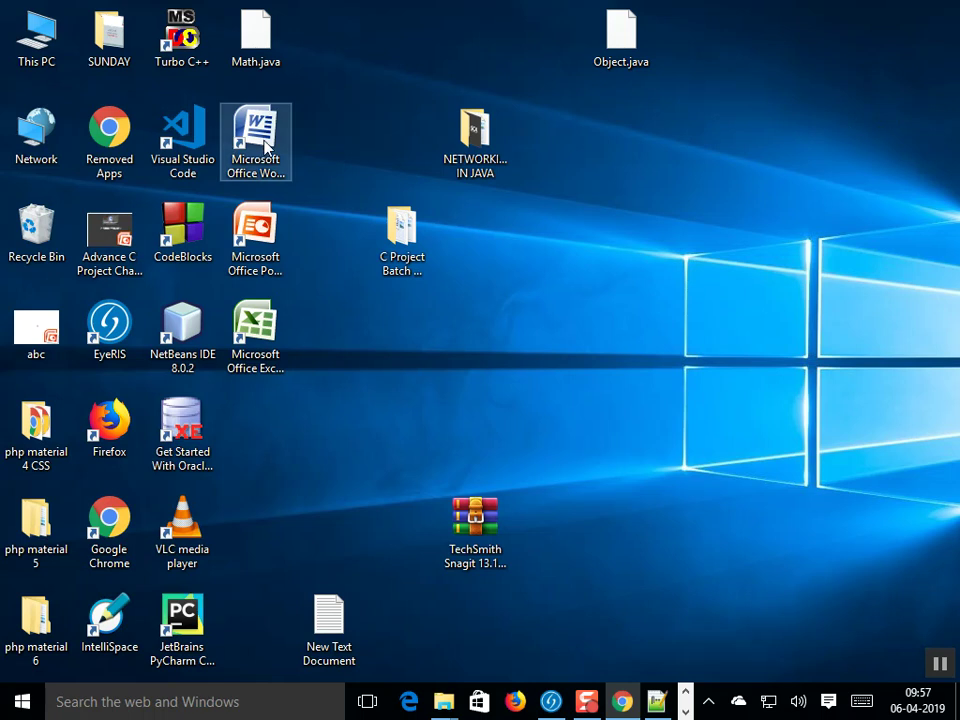
Step: Launch Visual Studio Code from the desktop as administrator, then close the Welcome page and the open myvsdjangoproject folder
{"action": "right_click", "coordinate": [196, 143]}
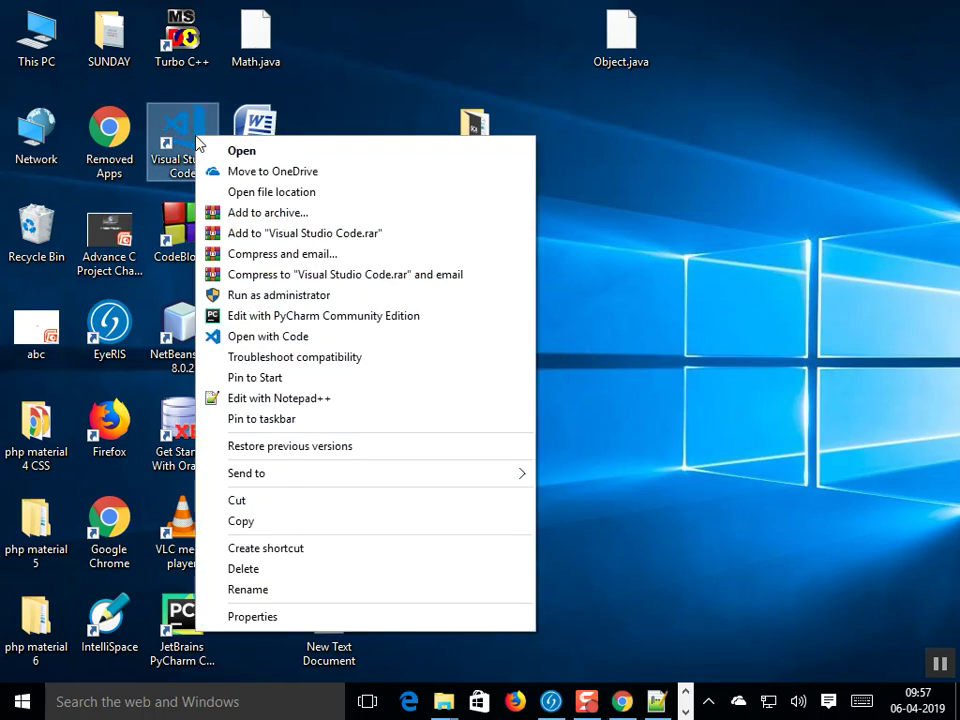
{"action": "left_click", "coordinate": [303, 302]}
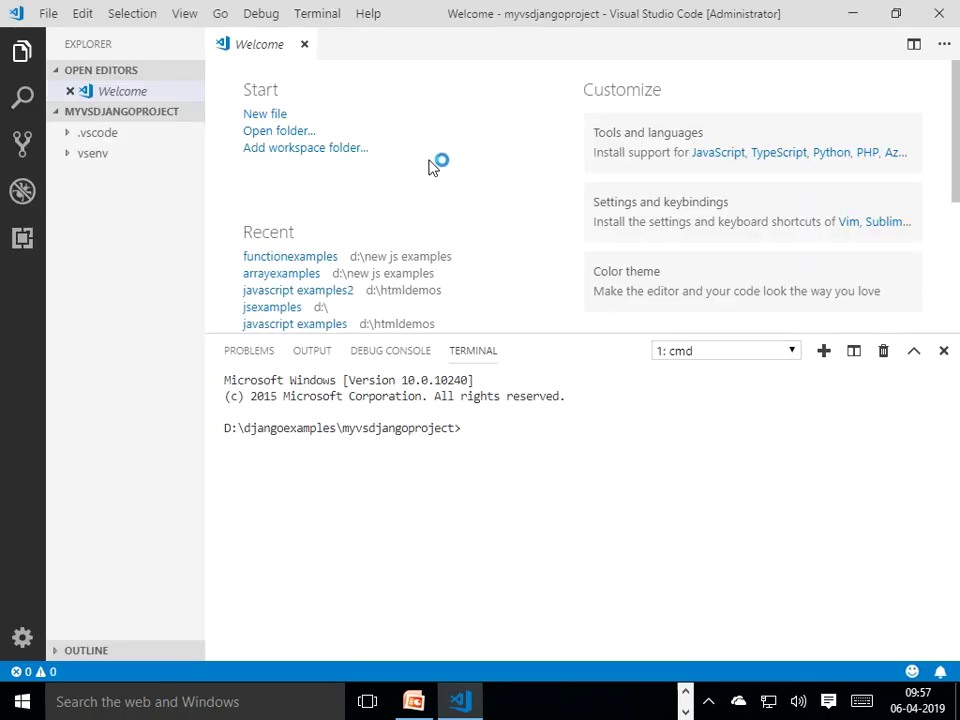
{"action": "left_click", "coordinate": [304, 46]}
{"action": "left_click", "coordinate": [50, 15]}
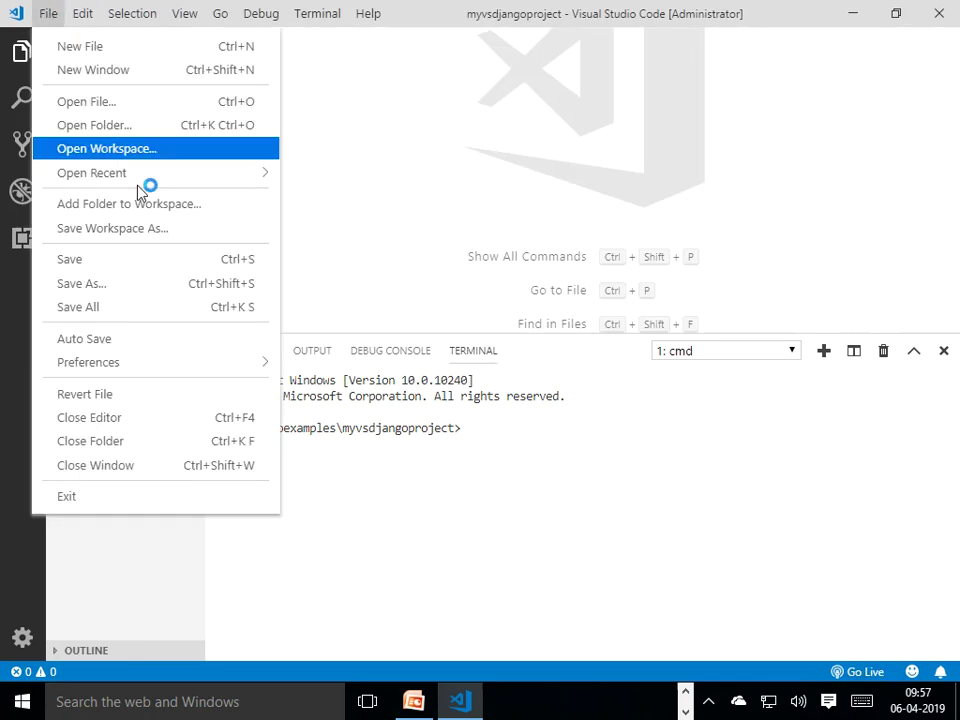
{"action": "left_click", "coordinate": [128, 440]}
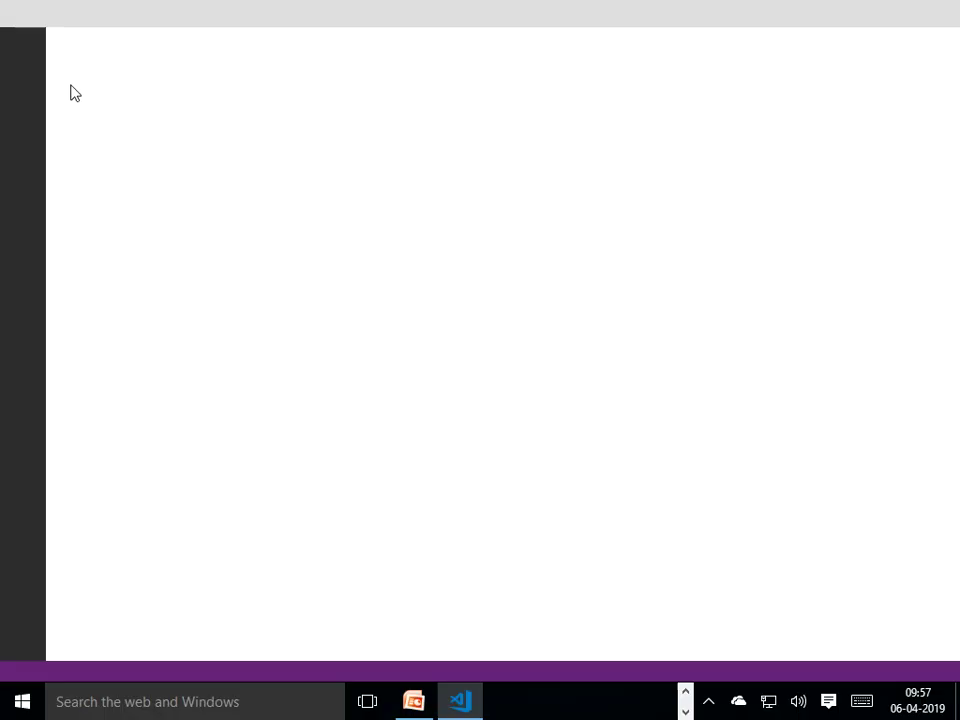
{"action": "left_click", "coordinate": [145, 45]}
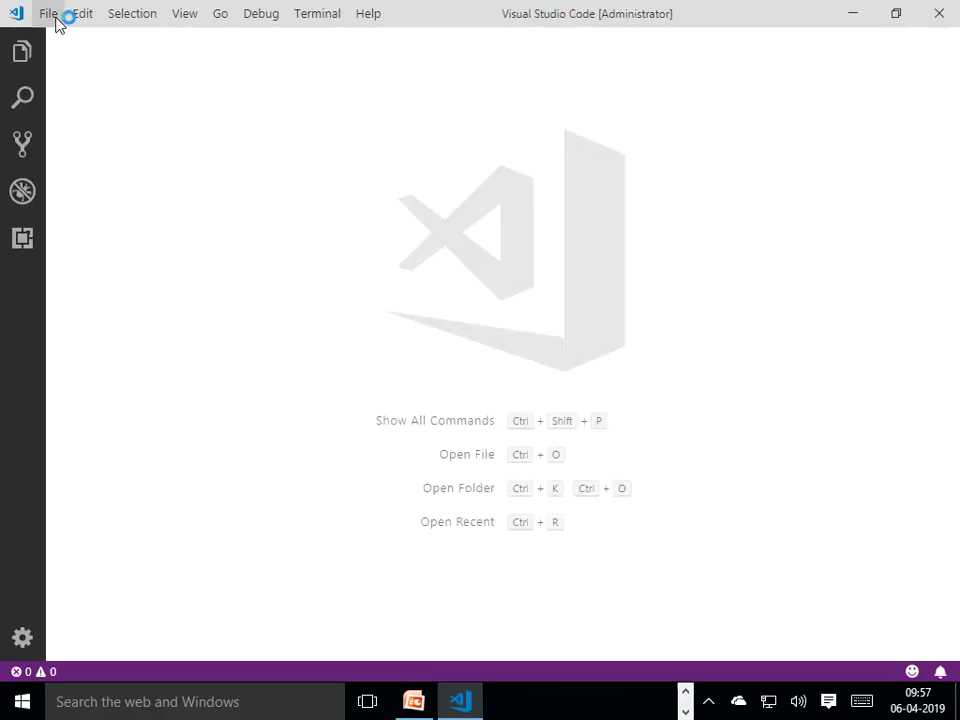
Step: Open the myvsdjangoproject folder from djangoexamples and widen the Explorer side bar
{"action": "left_click", "coordinate": [50, 14]}
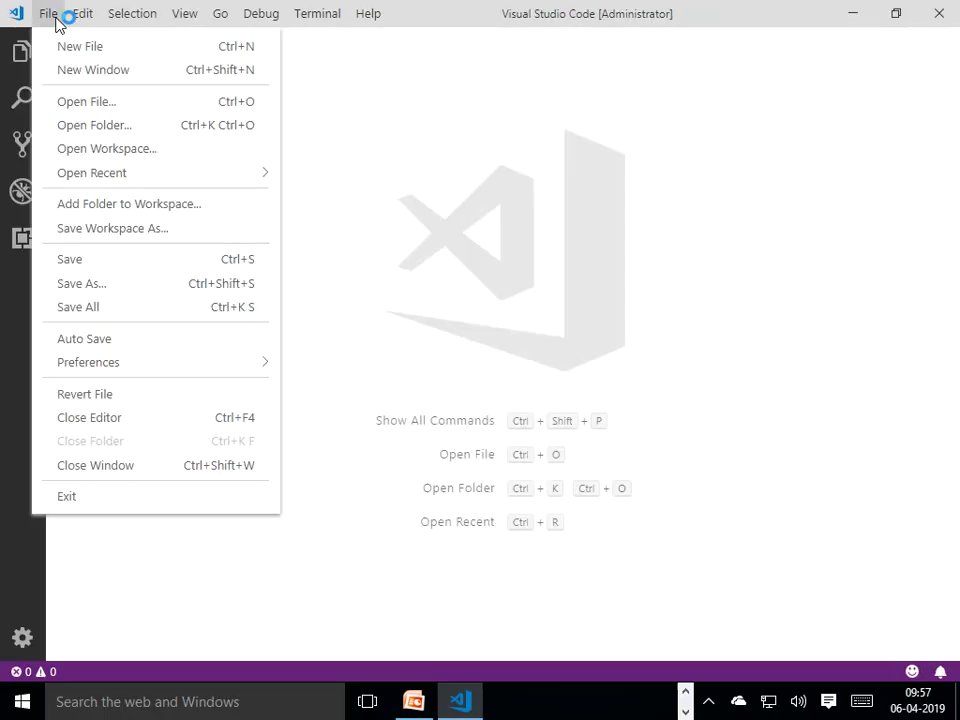
{"action": "left_click", "coordinate": [135, 127]}
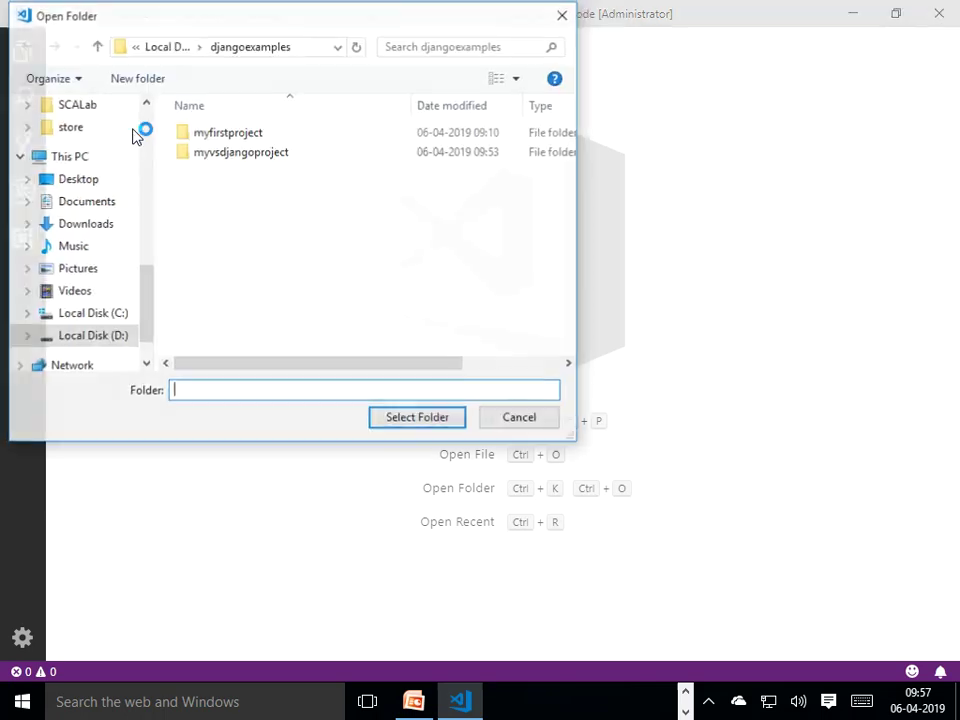
{"action": "left_click", "coordinate": [250, 153]}
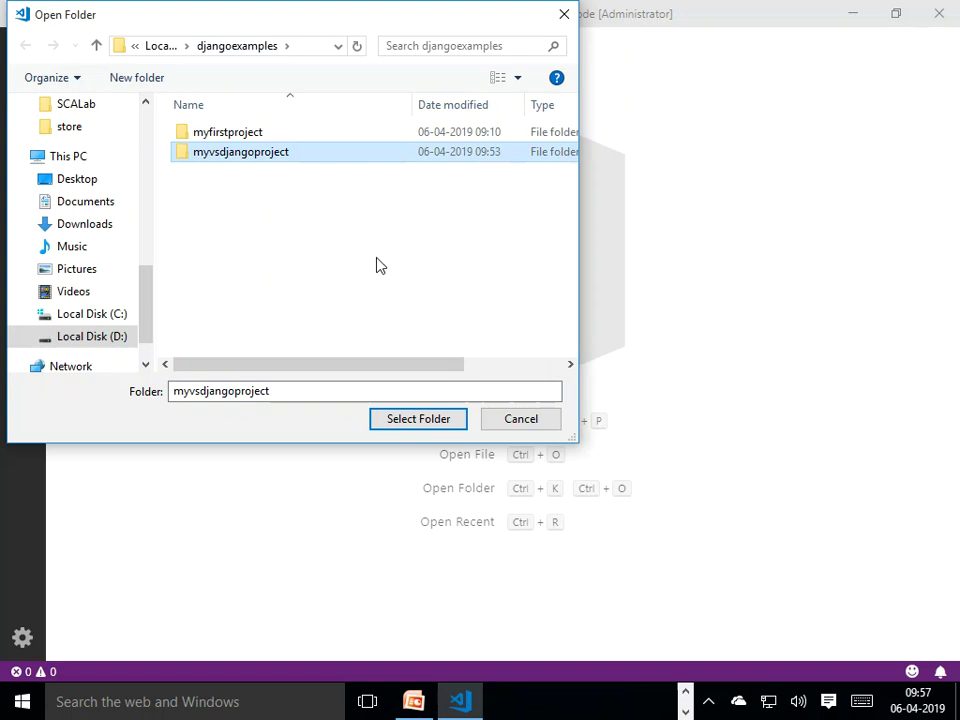
{"action": "left_click", "coordinate": [408, 421]}
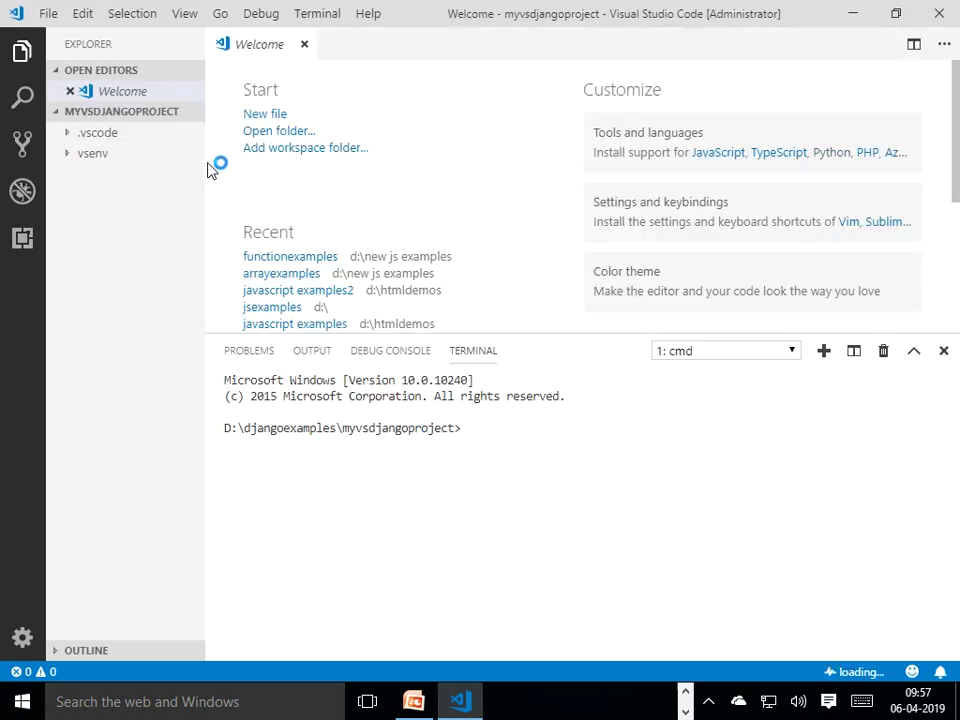
{"action": "left_click_drag", "start_coordinate": [206, 170], "coordinate": [254, 231]}
{"action": "left_click", "coordinate": [937, 594]}
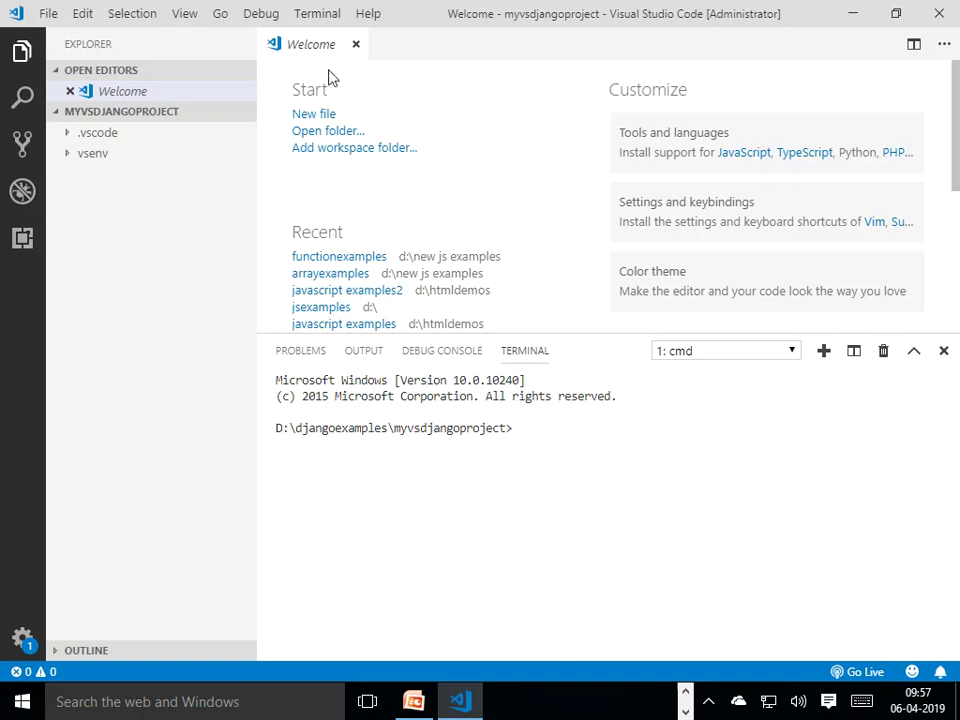
Step: Run Python: Select Interpreter and choose the Python 3.7.2 64-bit ('vsenv': virtualenv) interpreter
{"action": "left_click", "coordinate": [186, 18]}
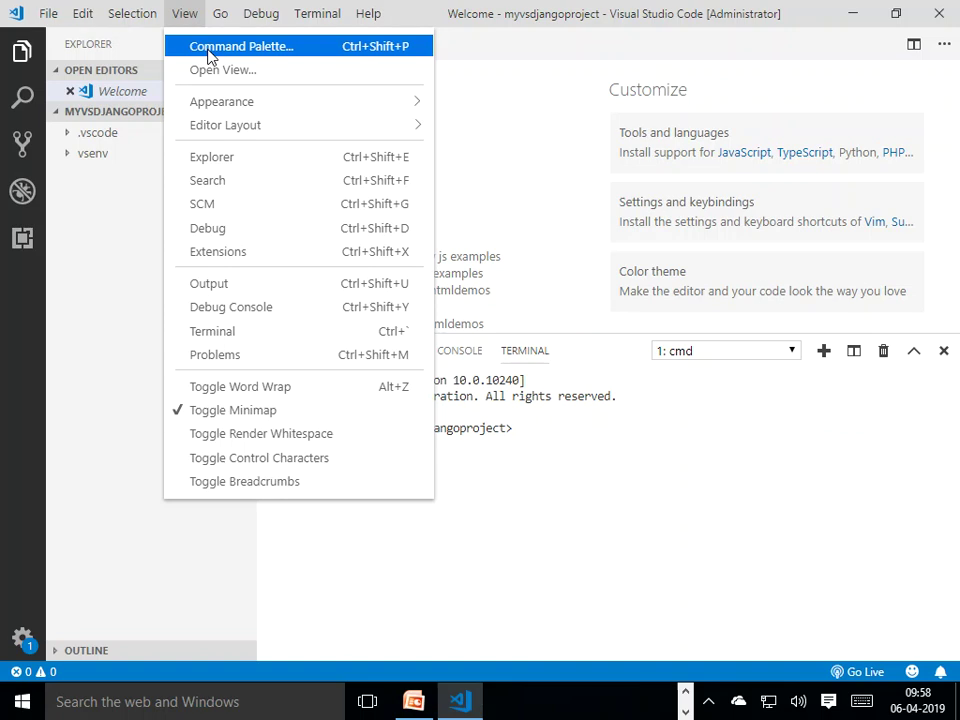
{"action": "left_click", "coordinate": [210, 47]}
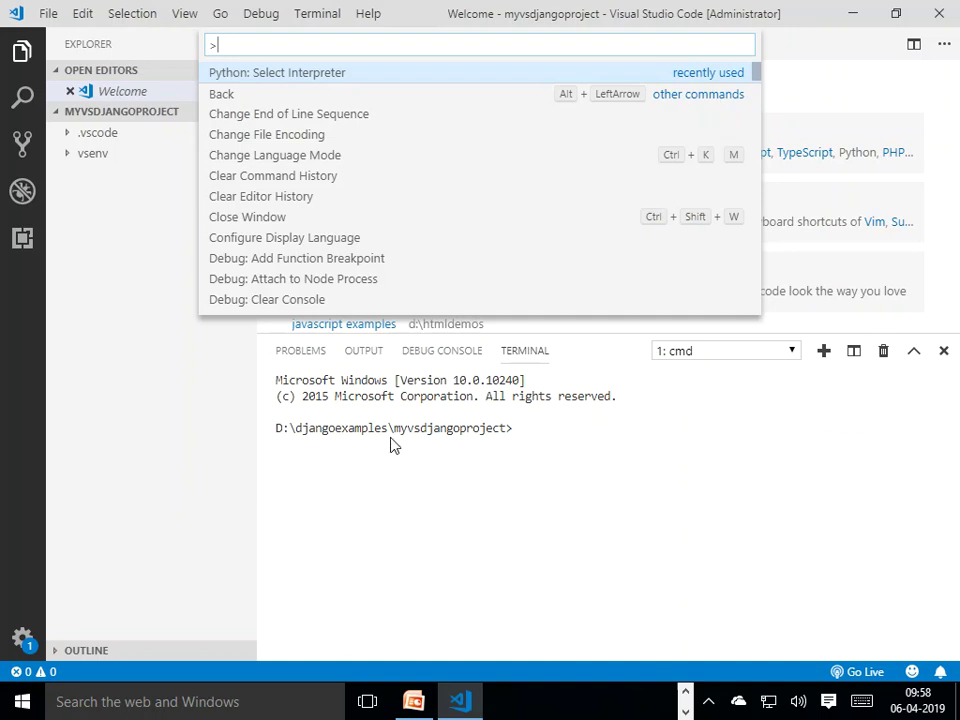
{"action": "type", "text": "python"}
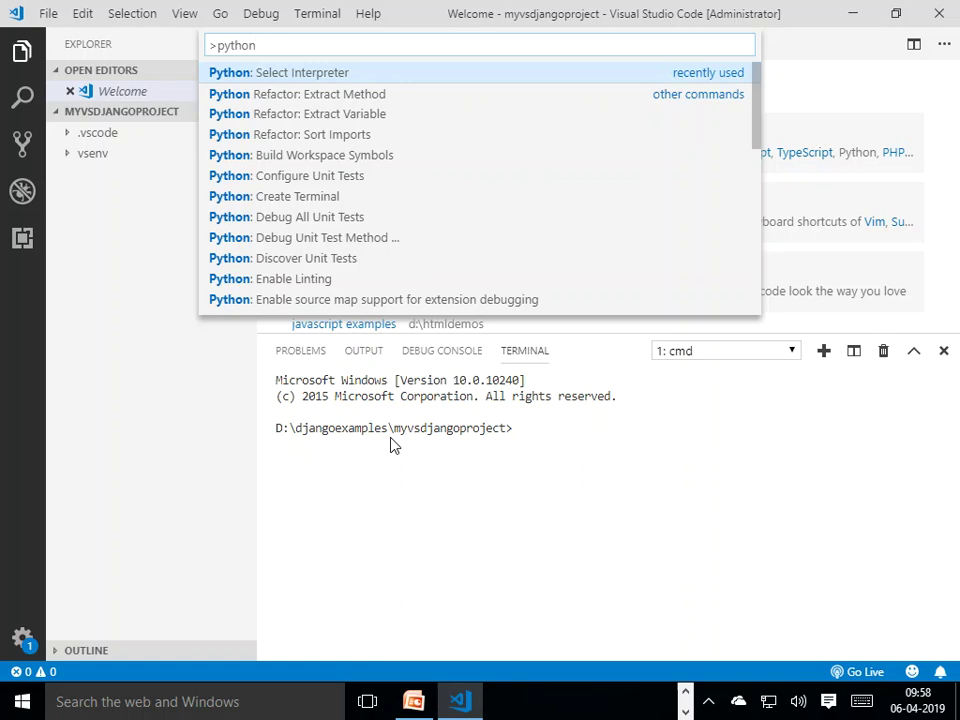
{"action": "type", "text": ":"}
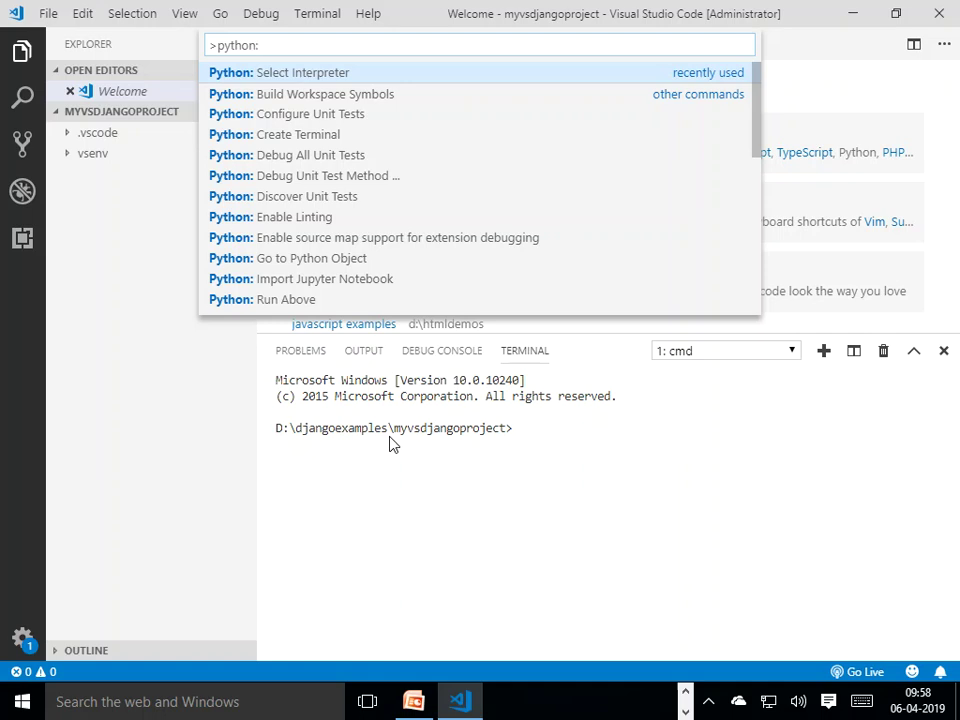
{"action": "left_click", "coordinate": [321, 76]}
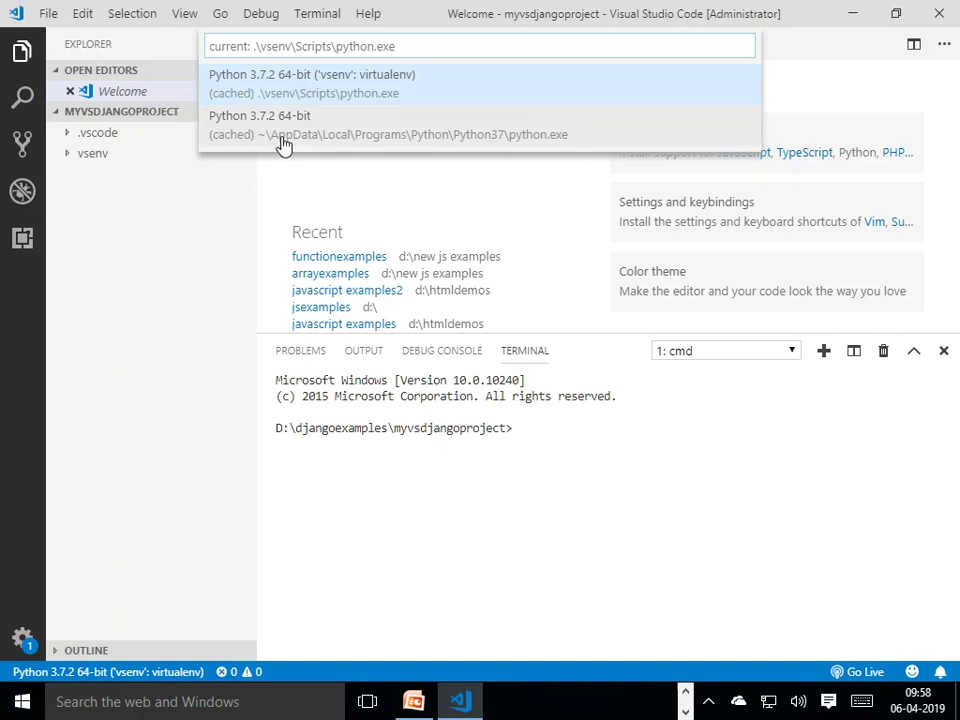
{"action": "left_click", "coordinate": [303, 86]}
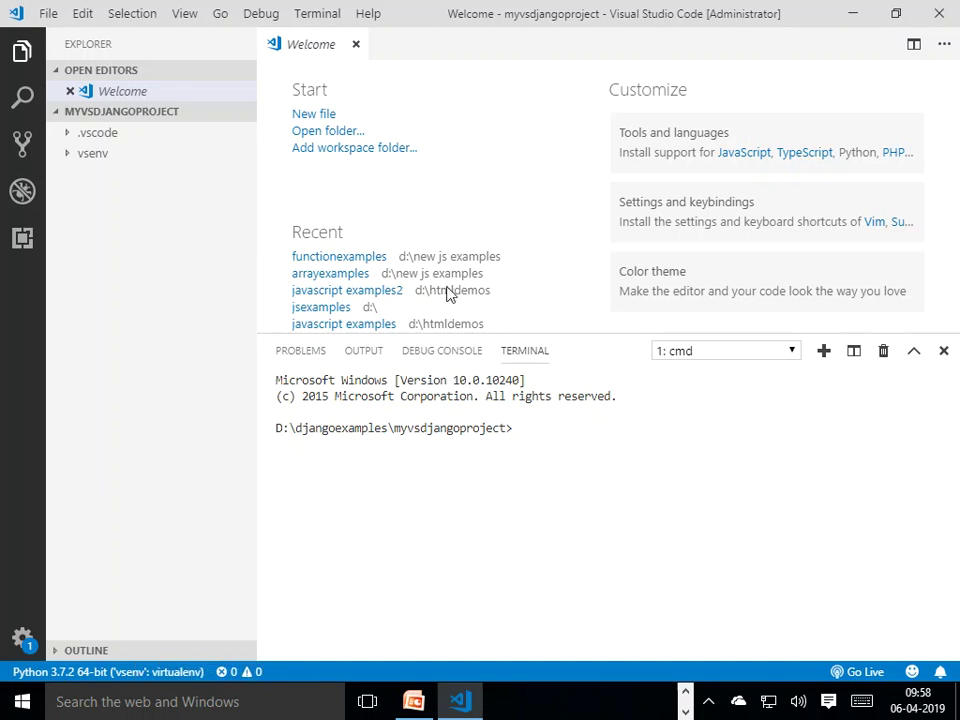
Step: Open a new terminal in the project folder and run python -m django --version in the vsenv environment
{"action": "left_click", "coordinate": [325, 20]}
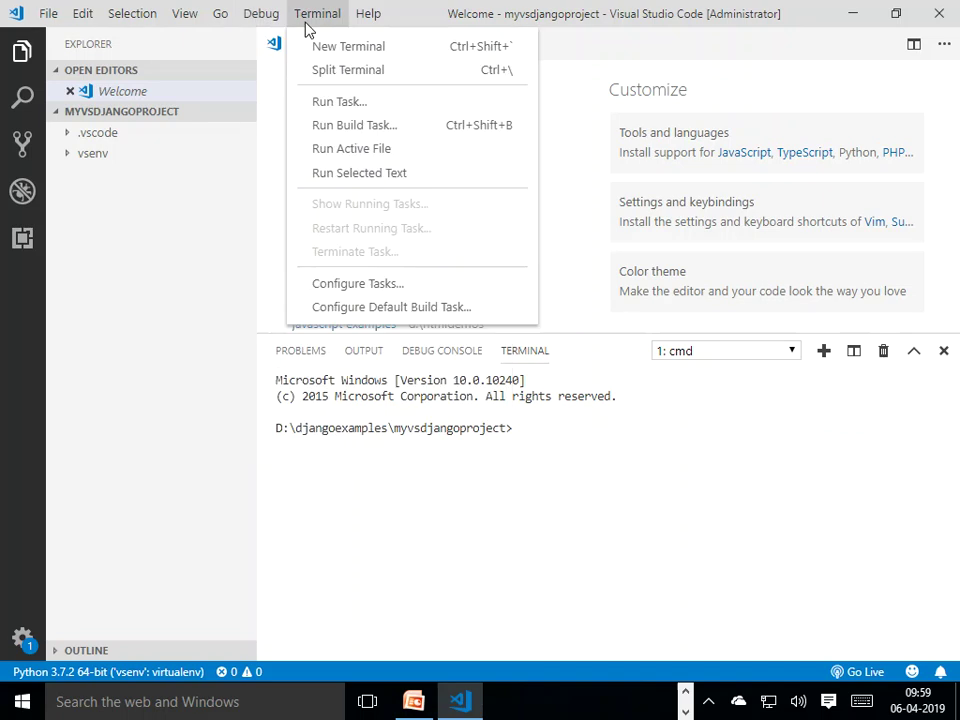
{"action": "left_click", "coordinate": [337, 46]}
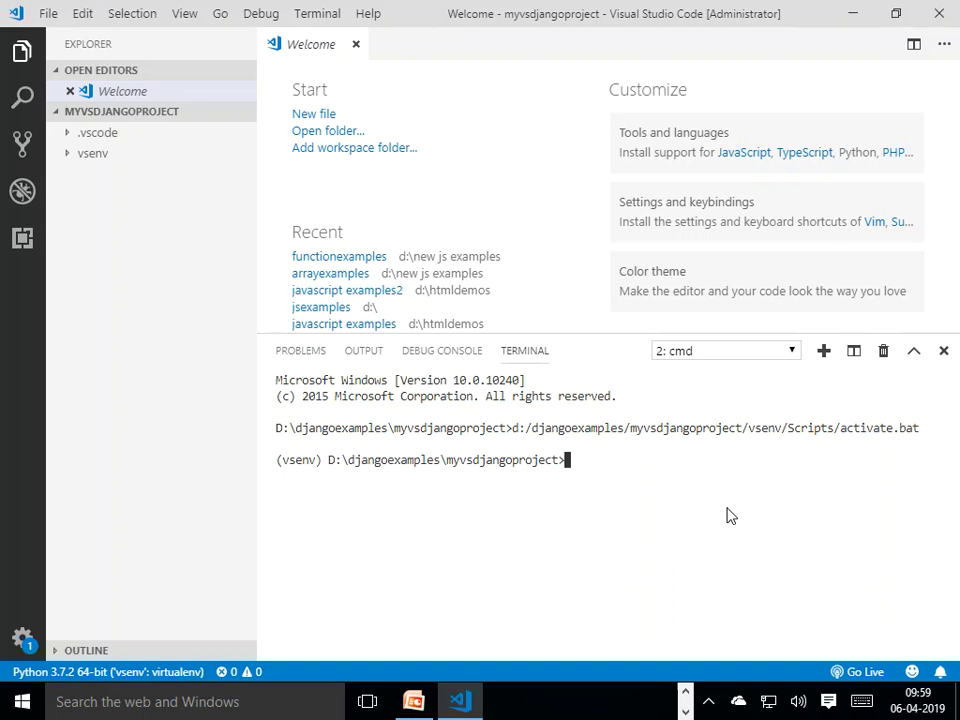
{"action": "type", "text": "pytoh"}
{"action": "key", "text": "BackSpace"}
{"action": "key", "text": "BackSpace"}
{"action": "type", "text": "hon -m django"}
{"action": "key", "text": "BackSpace"}
{"action": "type", "text": "o "}
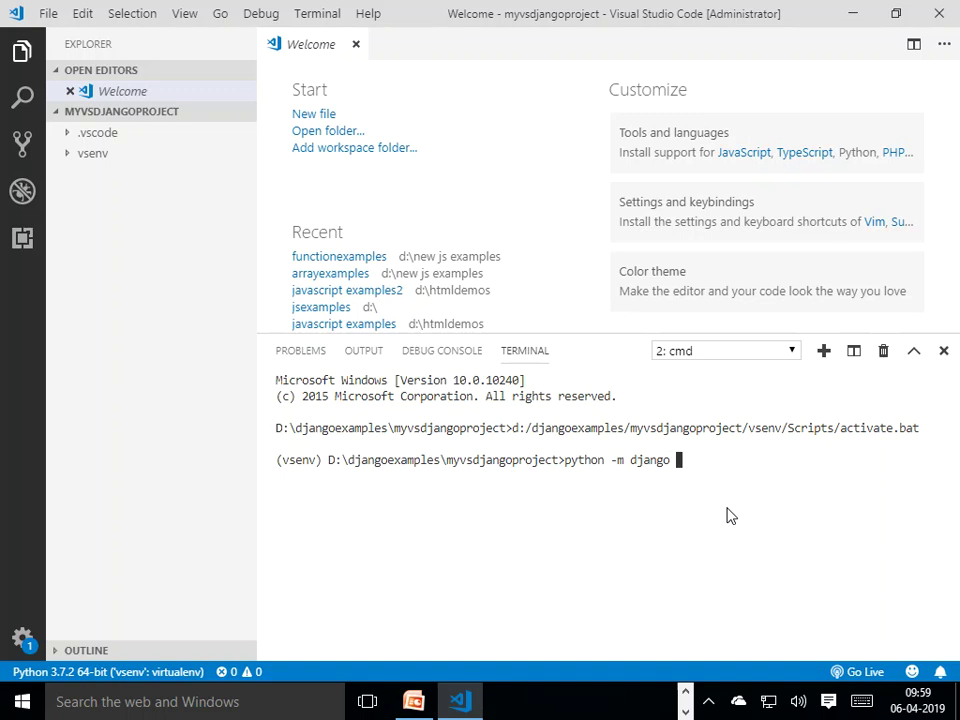
{"action": "type", "text": "--version"}
{"action": "key", "text": "Return"}
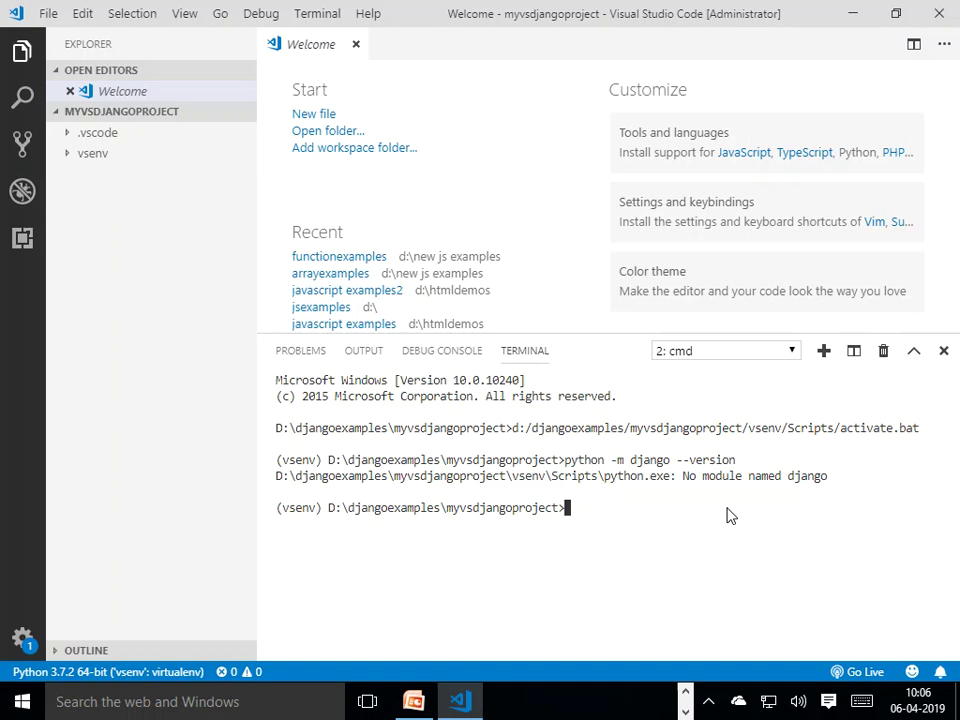
Step: Install Django in vsenv with pip install django and check it with python -m django --version
{"action": "type", "text": "pip install django"}
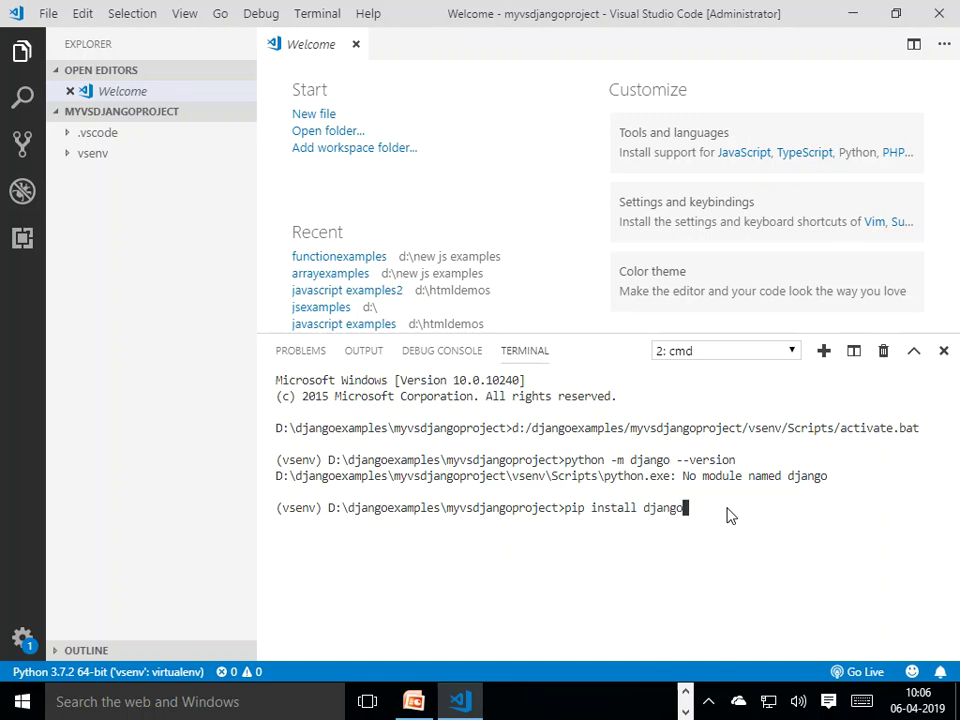
{"action": "key", "text": "Return"}
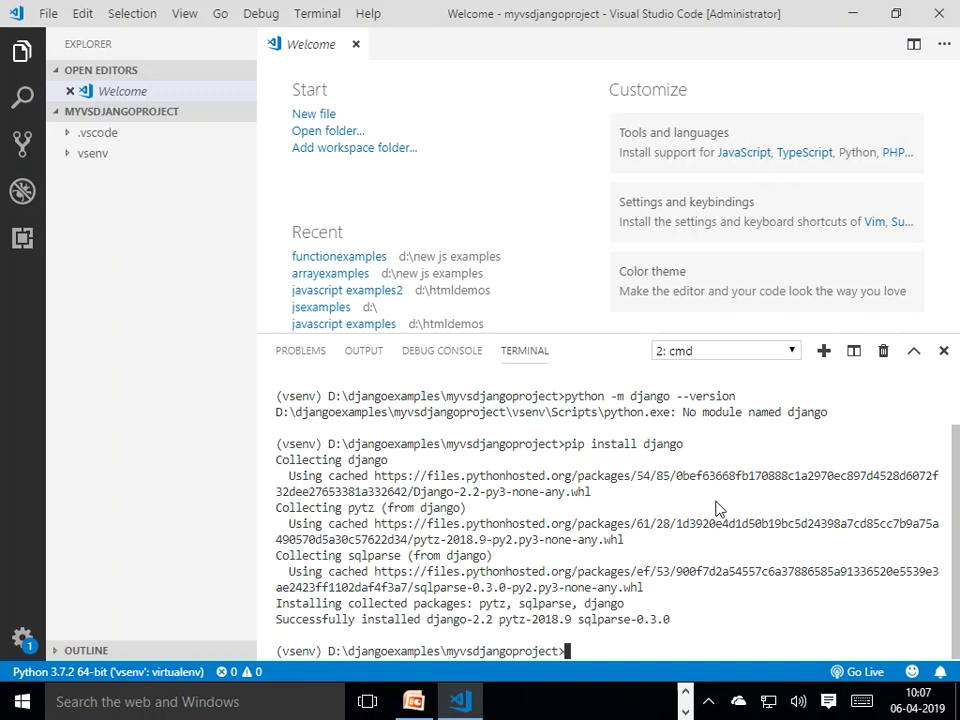
{"action": "type", "text": "pythin"}
{"action": "key", "text": "BackSpace"}
{"action": "key", "text": "BackSpace"}
{"action": "key", "text": "BackSpace"}
{"action": "type", "text": "on -m django"}
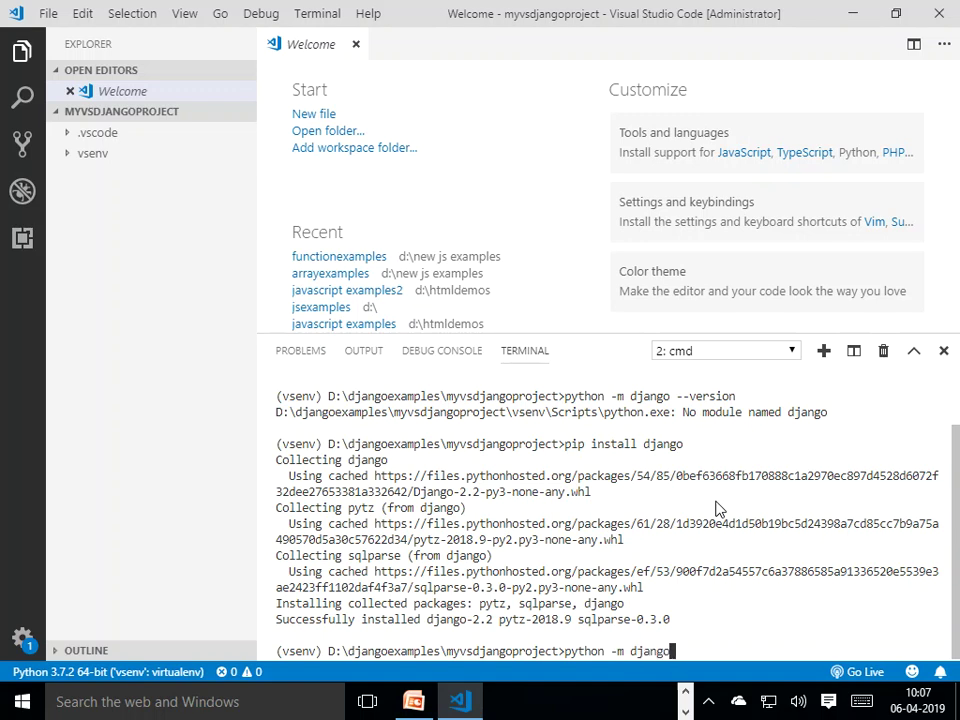
{"action": "type", "text": " --version"}
{"action": "key", "text": "Return"}
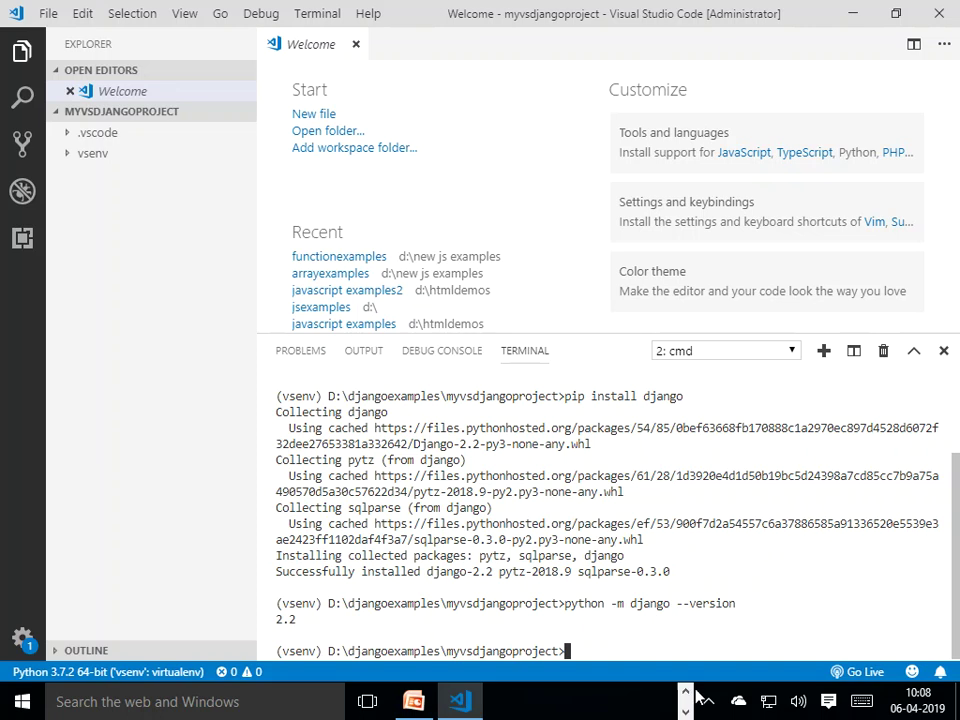
Step: Switch to the Lecture 5 presentation in PowerPoint, start the slide show from slide 10 and advance to the Creating Django Project In VS Code slide
{"action": "left_click", "coordinate": [407, 703]}
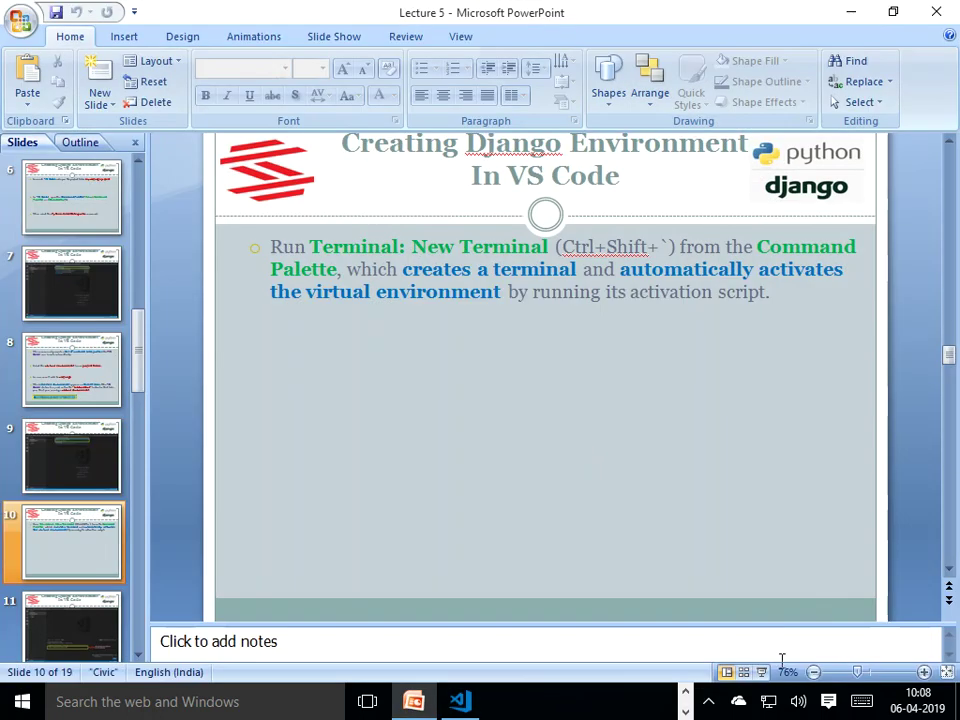
{"action": "left_click", "coordinate": [761, 681]}
{"action": "left_click", "coordinate": [697, 478]}
{"action": "left_click", "coordinate": [697, 478]}
{"action": "left_click", "coordinate": [697, 478]}
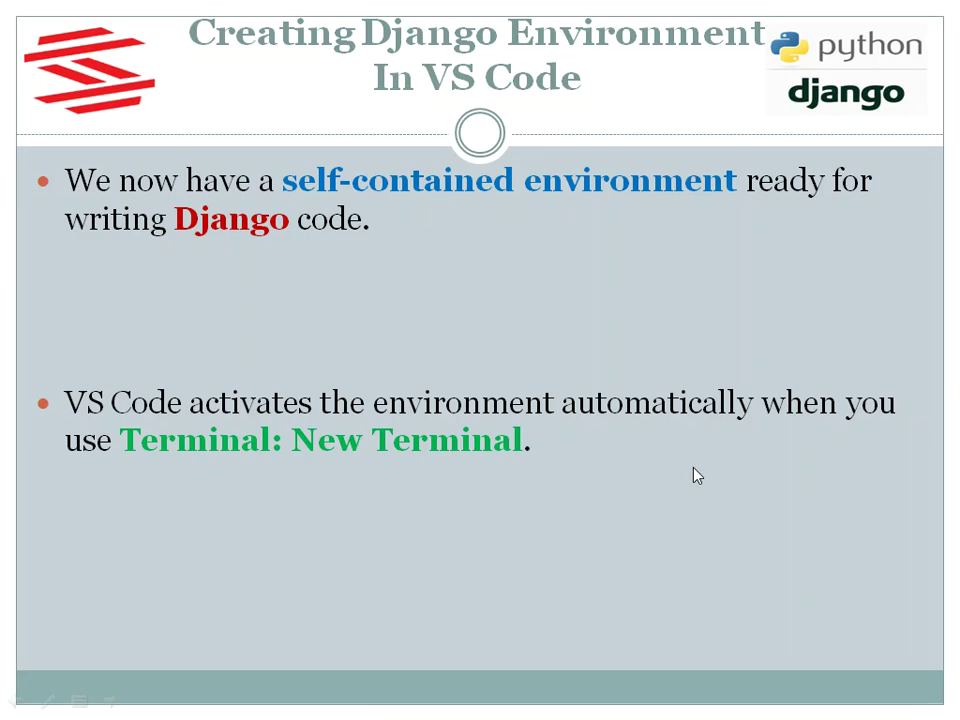
{"action": "left_click", "coordinate": [697, 478]}
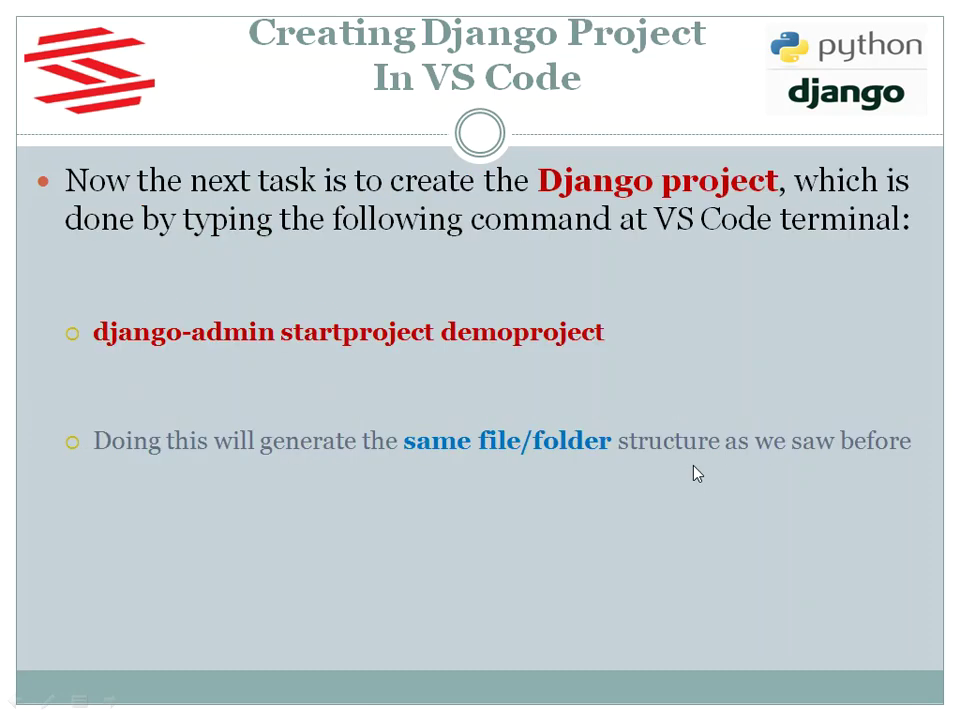